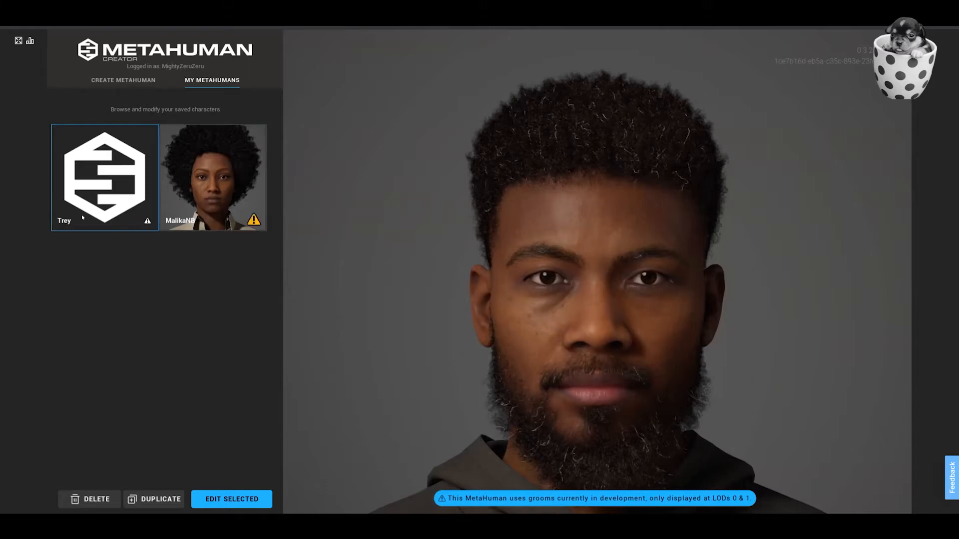
Play the facial animation preview of the Anwar character and pause it partway through.
mouse_move(146, 220)
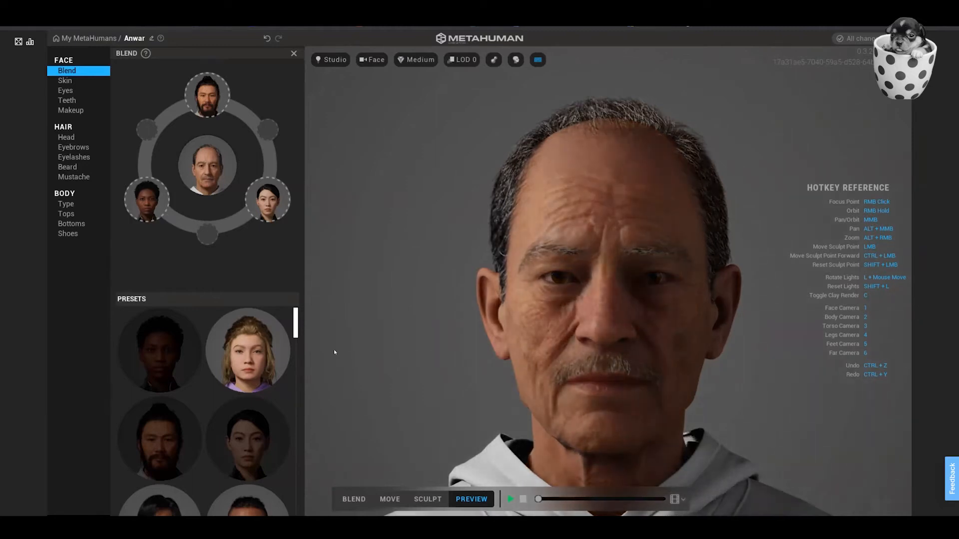
click(509, 499)
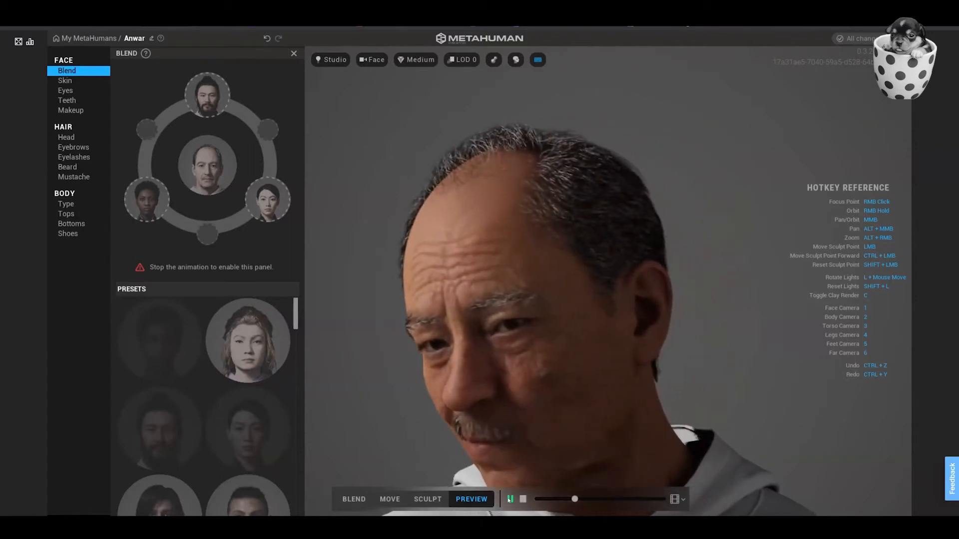
click(510, 499)
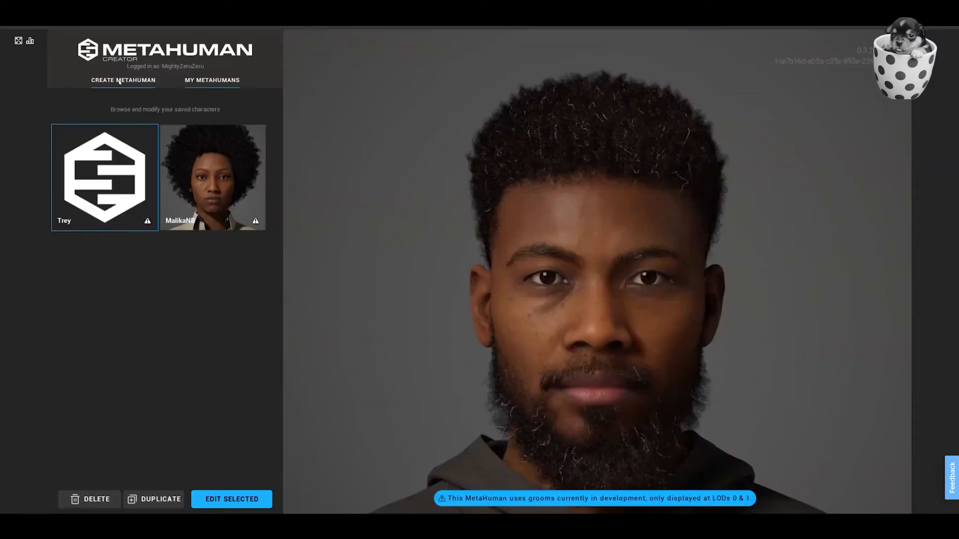
Open the starting characters for a new MetaHuman and look through the available presets.
click(119, 80)
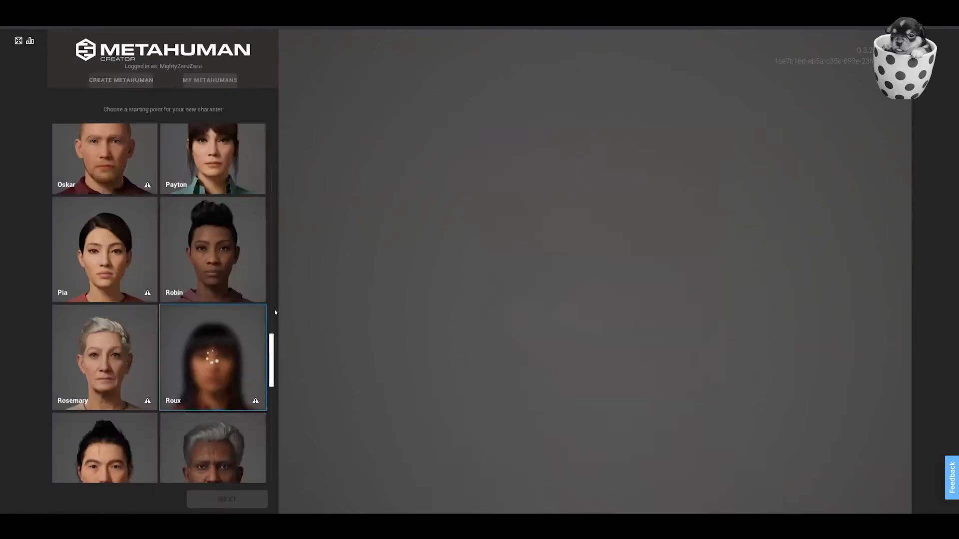
scroll(275, 309, up, 6)
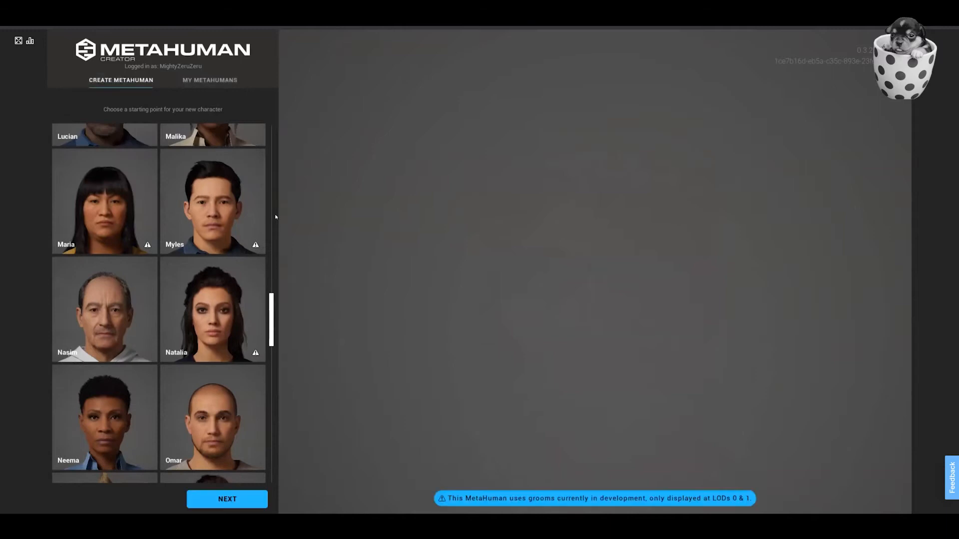
scroll(274, 214, up, 10)
scroll(272, 224, down, 10)
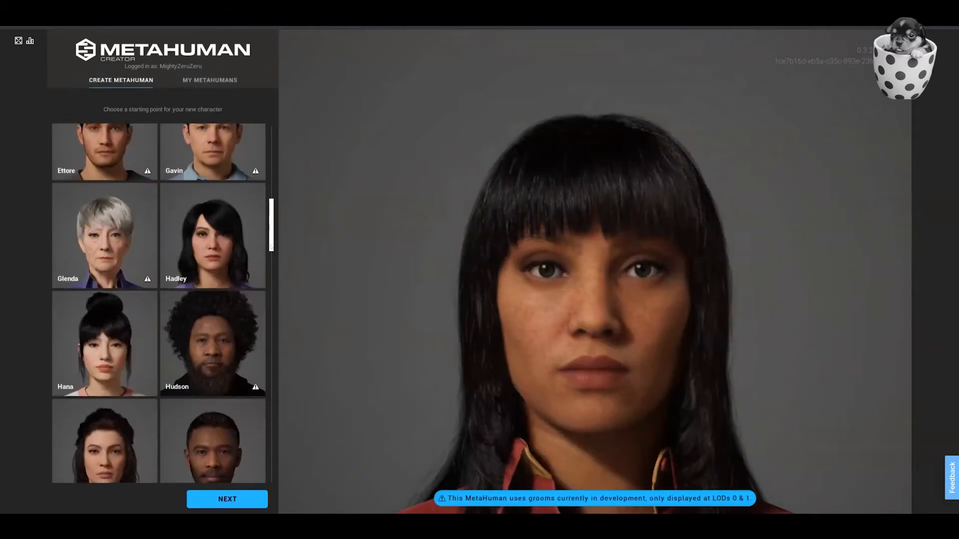
scroll(271, 285, up, 4)
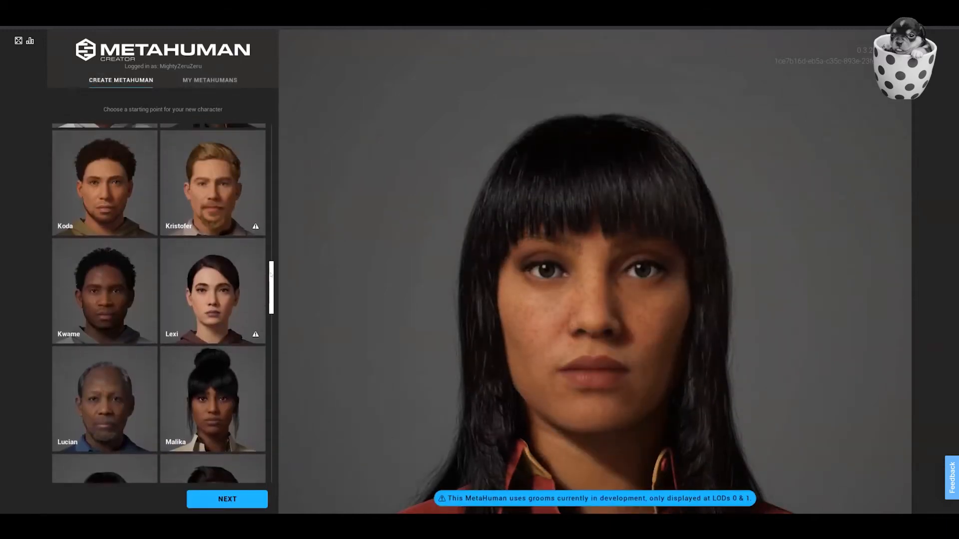
scroll(269, 239, up, 8)
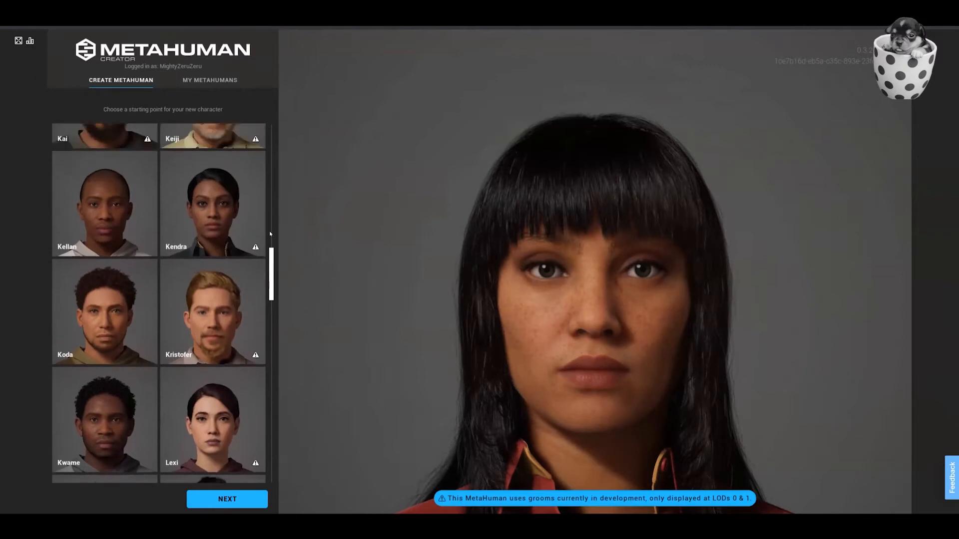
scroll(267, 185, up, 10)
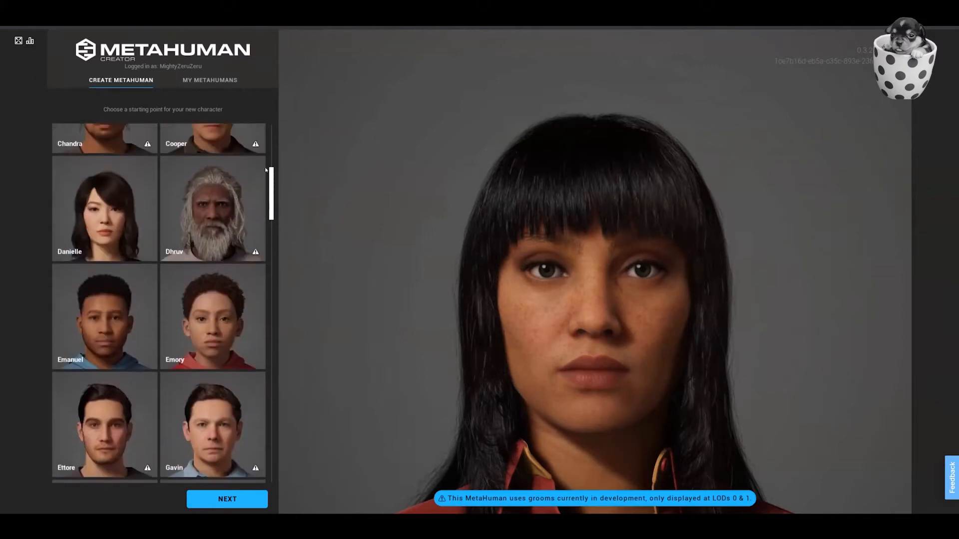
scroll(270, 138, up, 1)
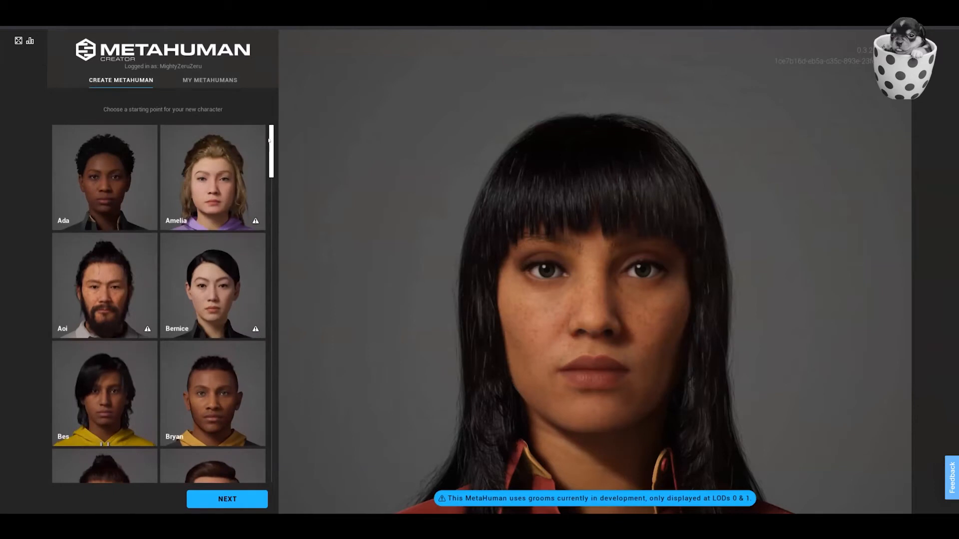
drag(268, 145, 261, 198)
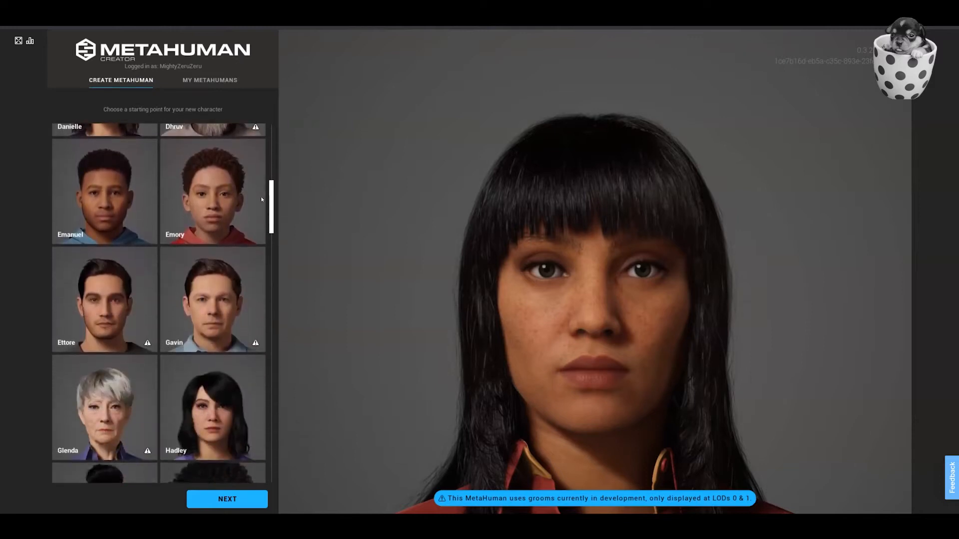
drag(261, 199, 262, 213)
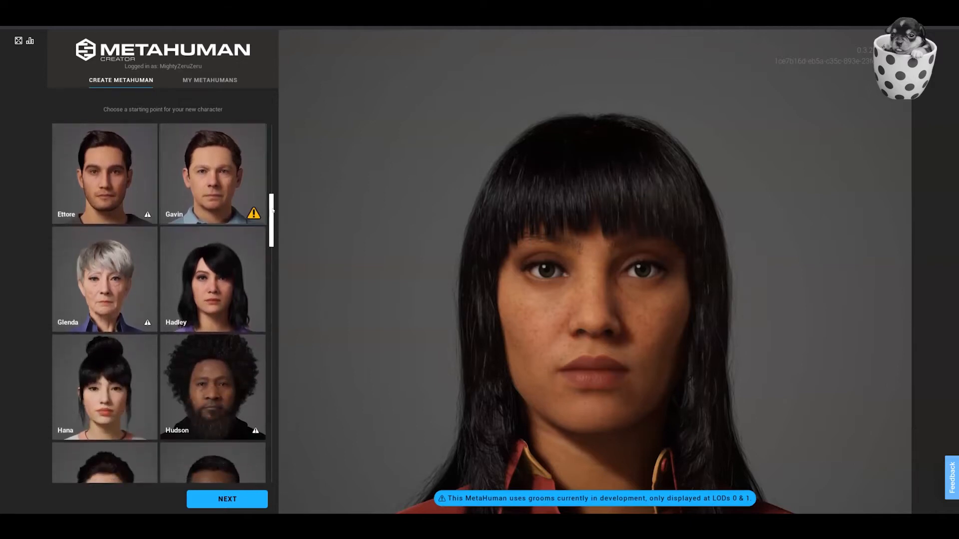
scroll(224, 226, up, 3)
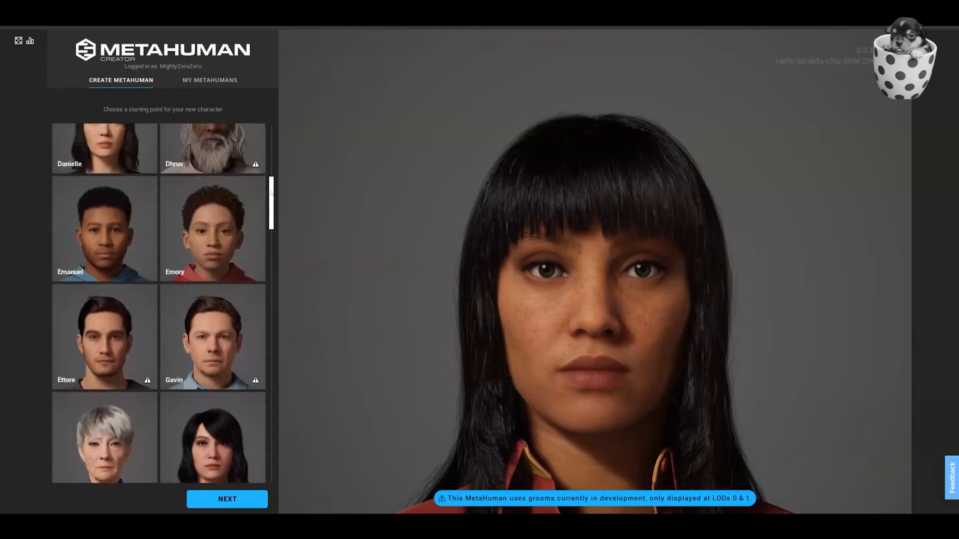
Preview the Emory preset from several angles, including its head and body, and inspect the Ettore preset's head.
click(224, 237)
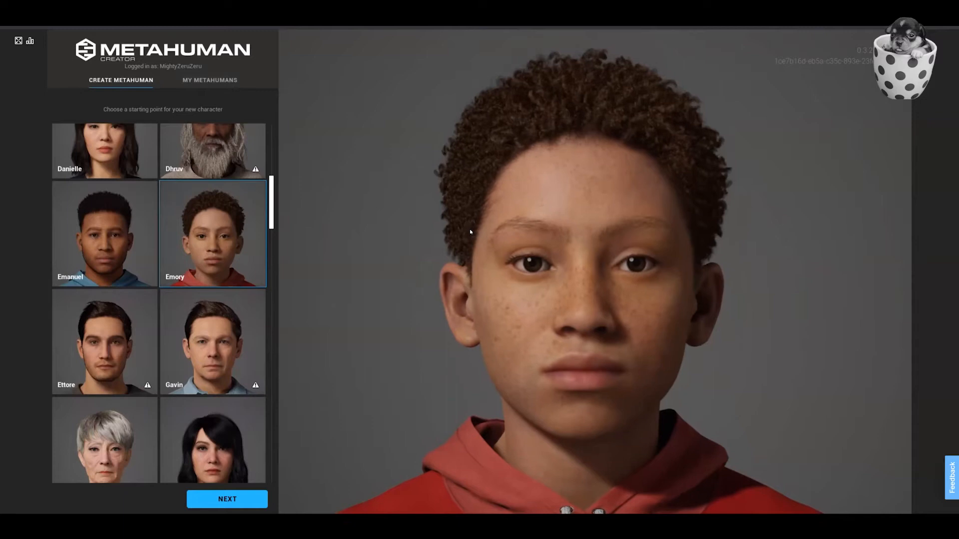
drag(488, 233, 122, 232)
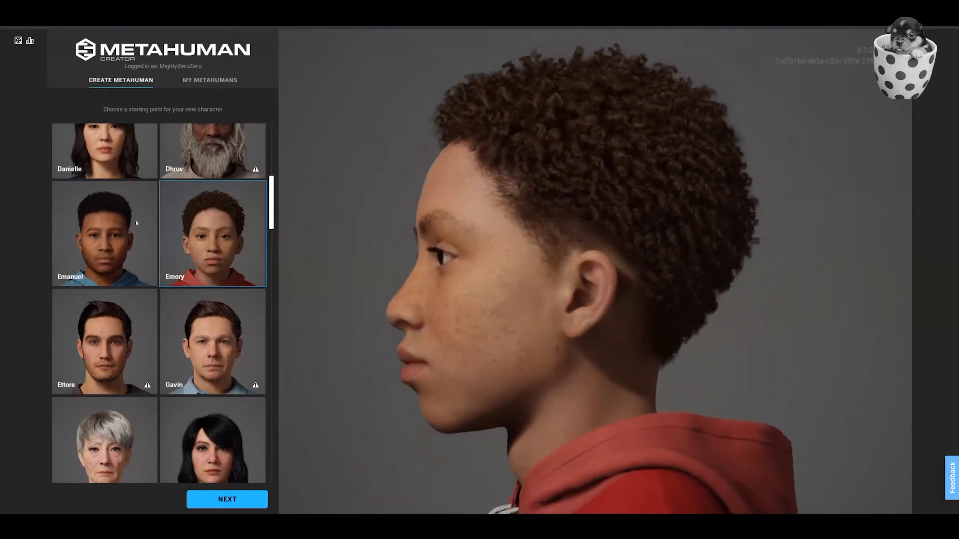
drag(138, 223, 533, 232)
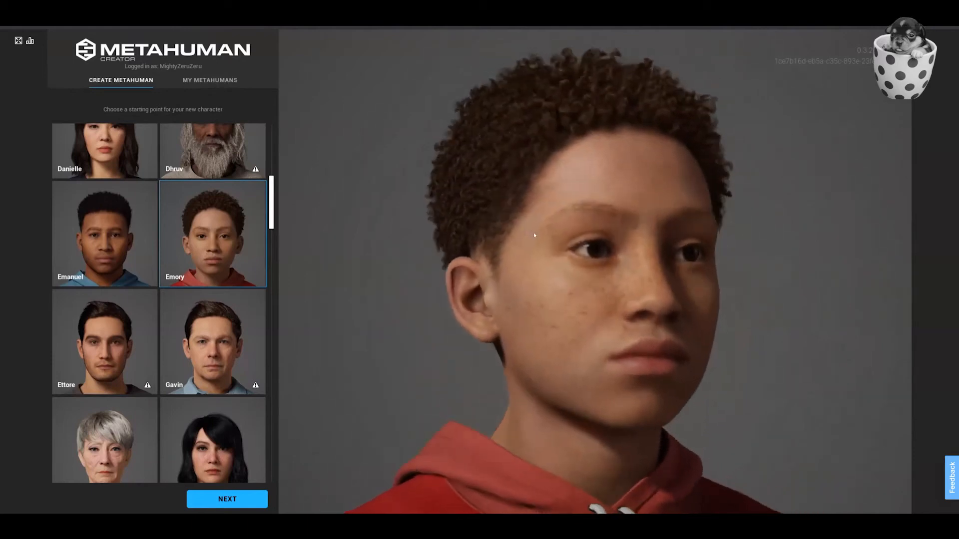
scroll(533, 232, down, 10)
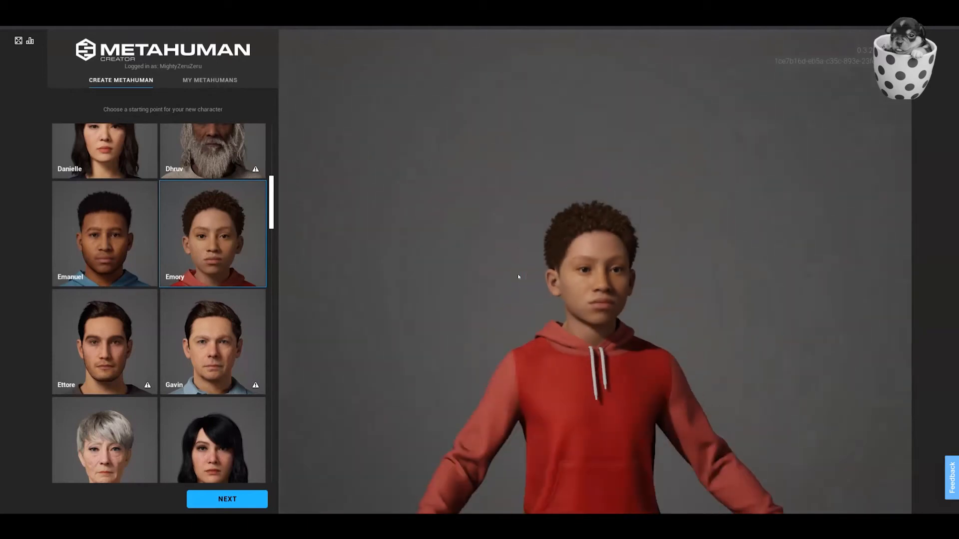
middle_drag(553, 334, 514, 205)
scroll(483, 257, up, 3)
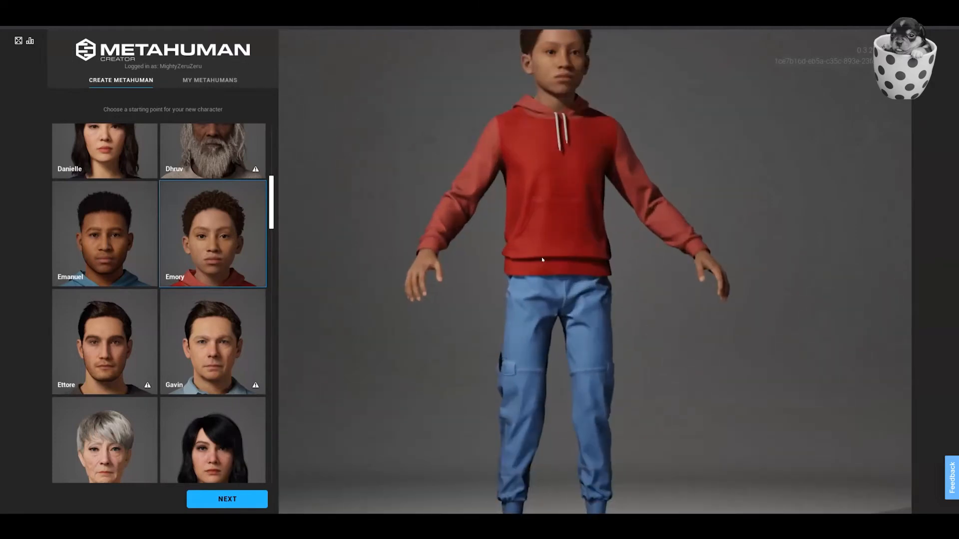
drag(541, 257, 482, 204)
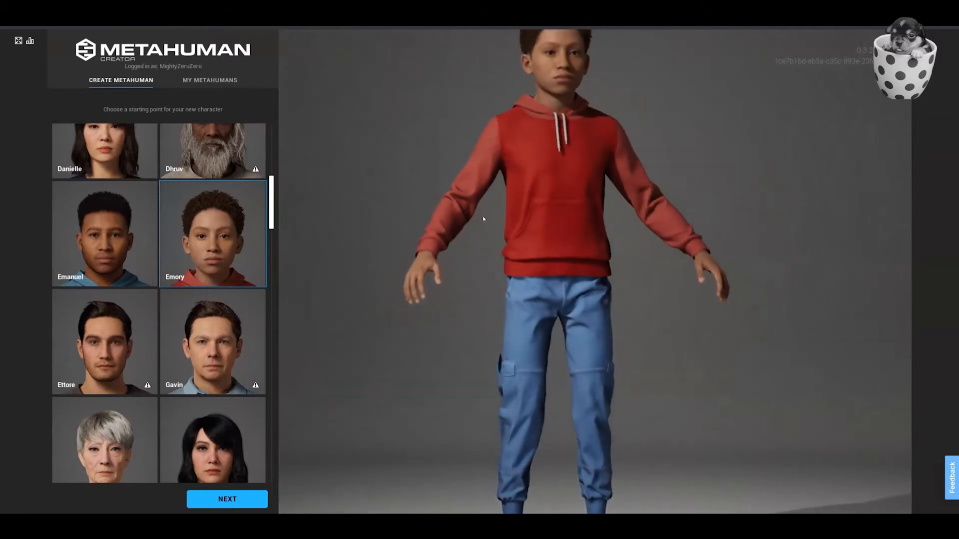
drag(482, 216, 481, 333)
scroll(482, 333, up, 3)
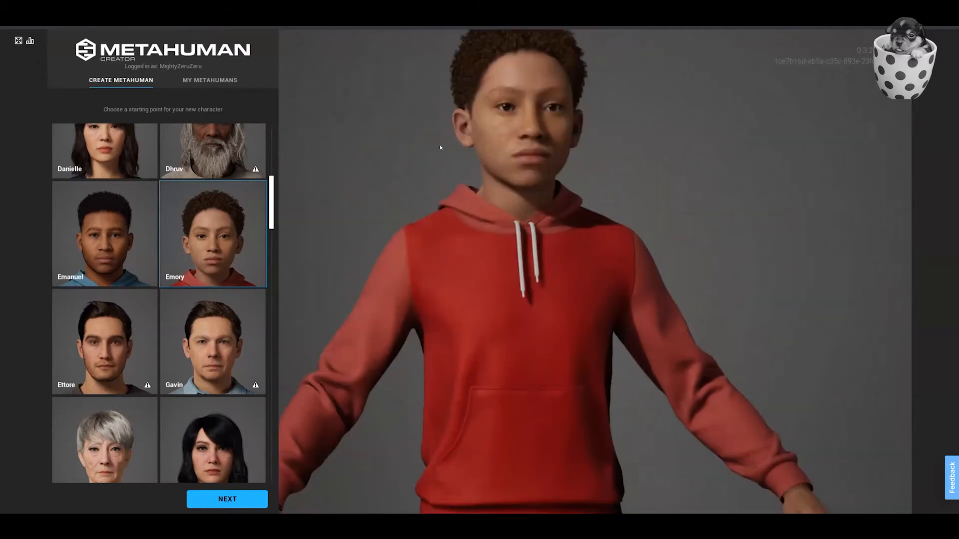
drag(433, 152, 407, 221)
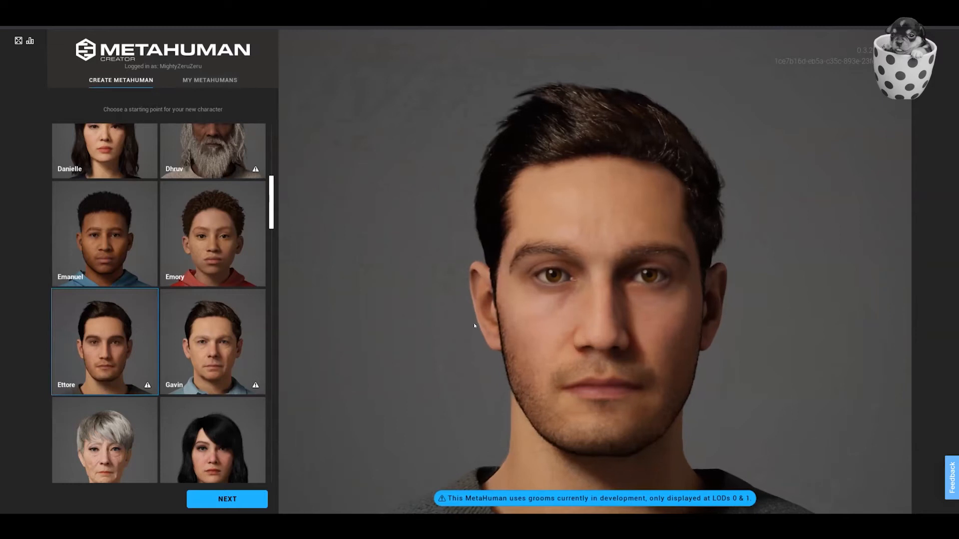
drag(577, 326, 397, 316)
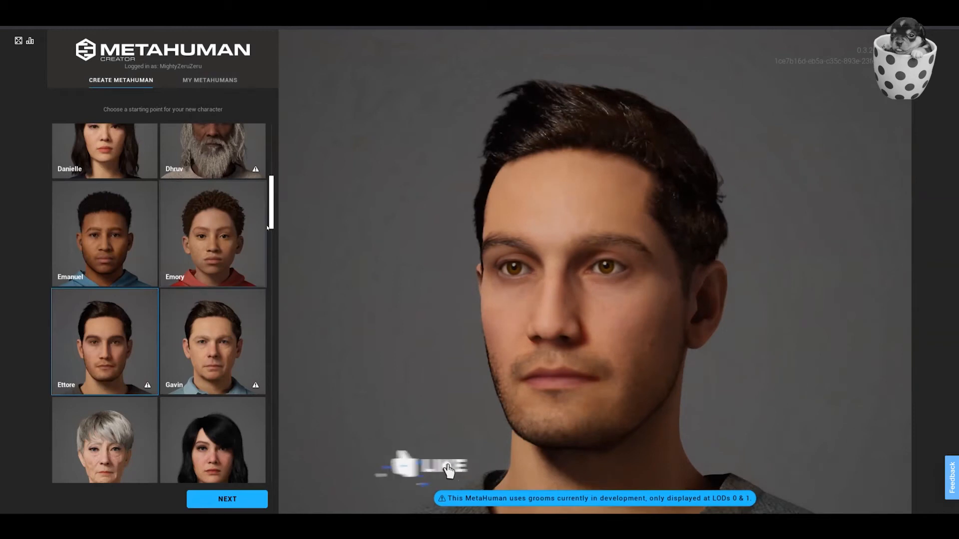
Choose the Malika preset as the starting point for the new character and open it for editing.
scroll(264, 293, down, 10)
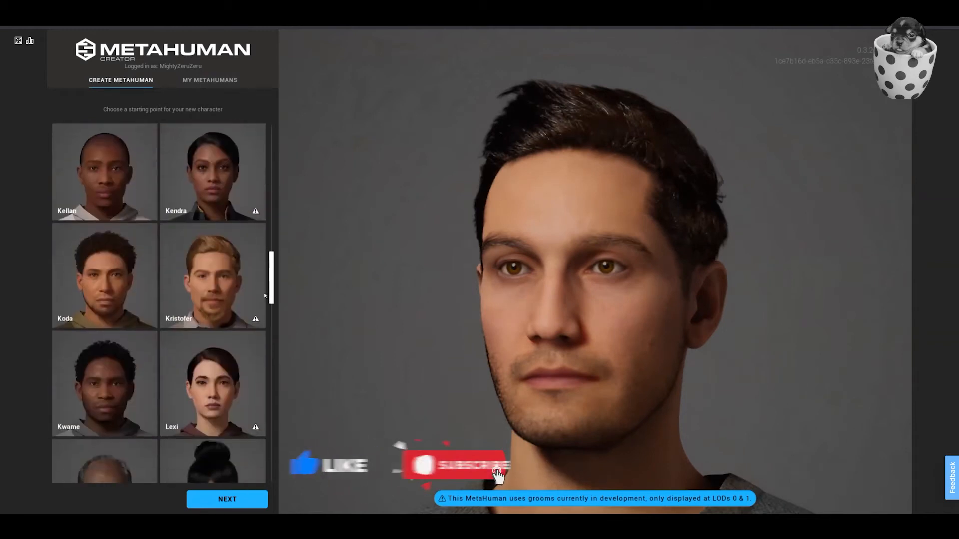
scroll(265, 288, up, 1)
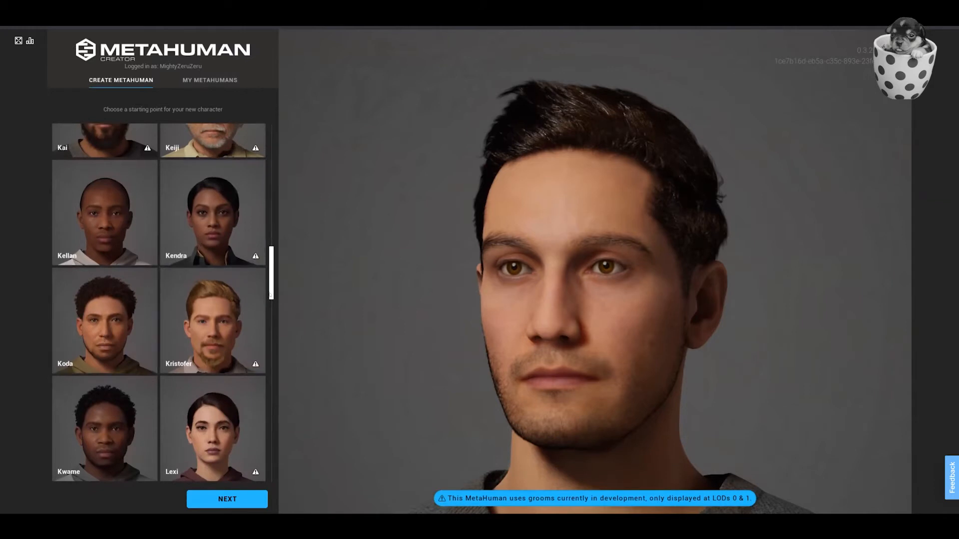
scroll(272, 301, down, 5)
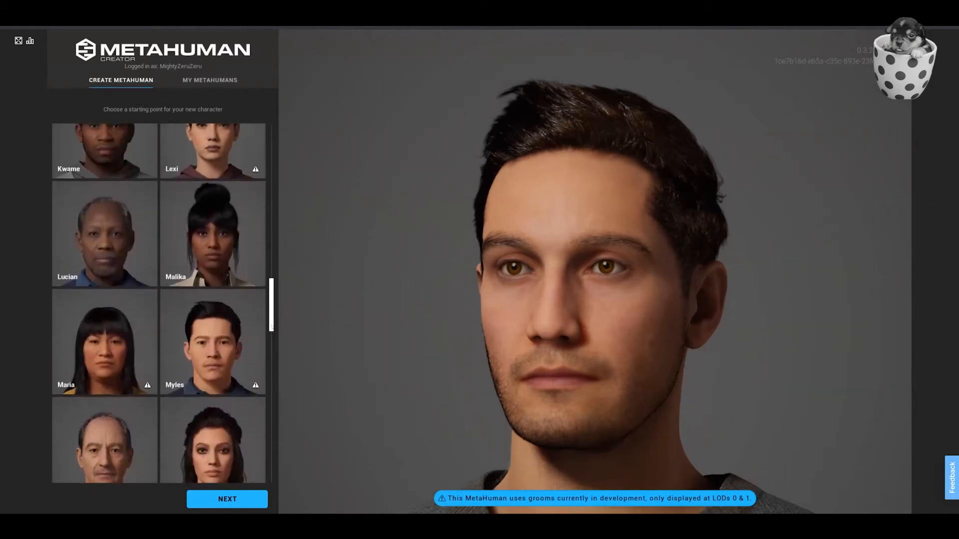
click(216, 263)
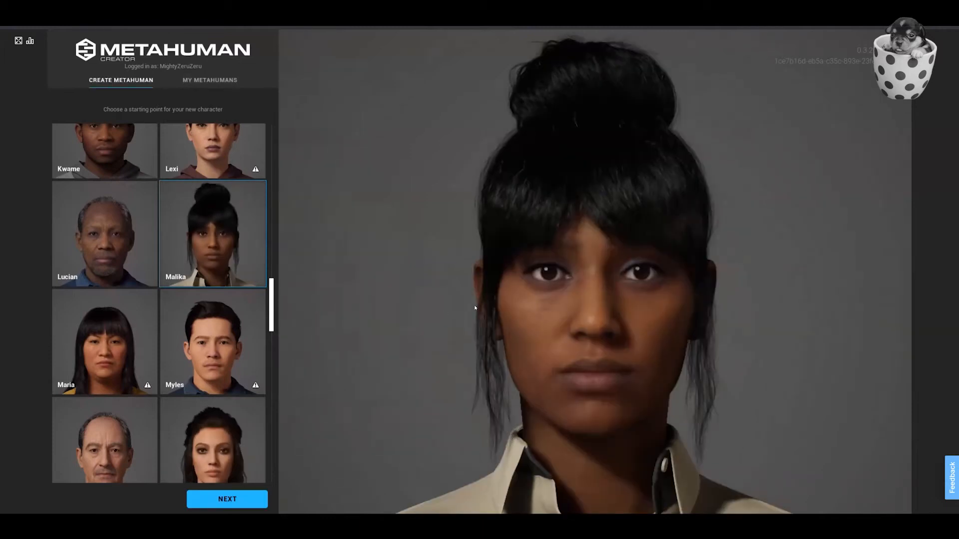
drag(510, 307, 484, 301)
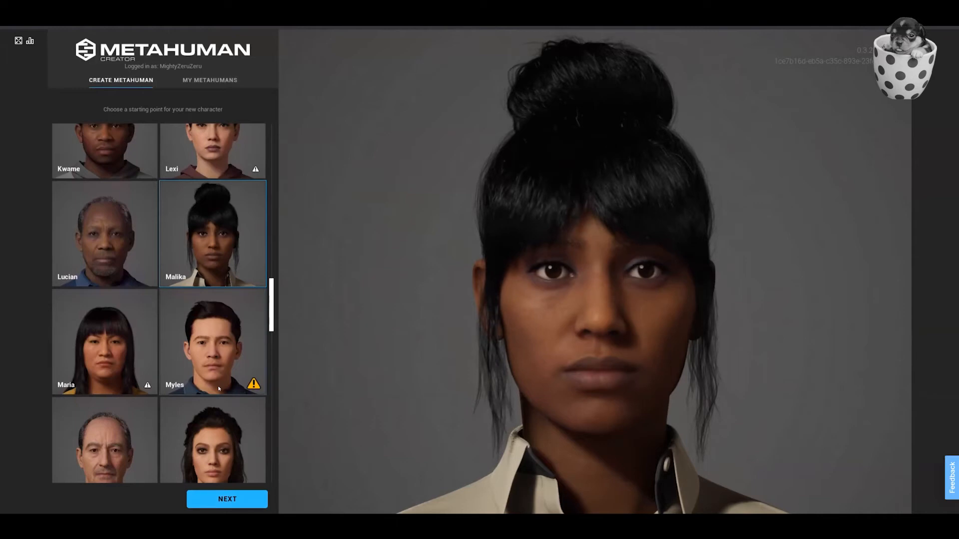
click(226, 500)
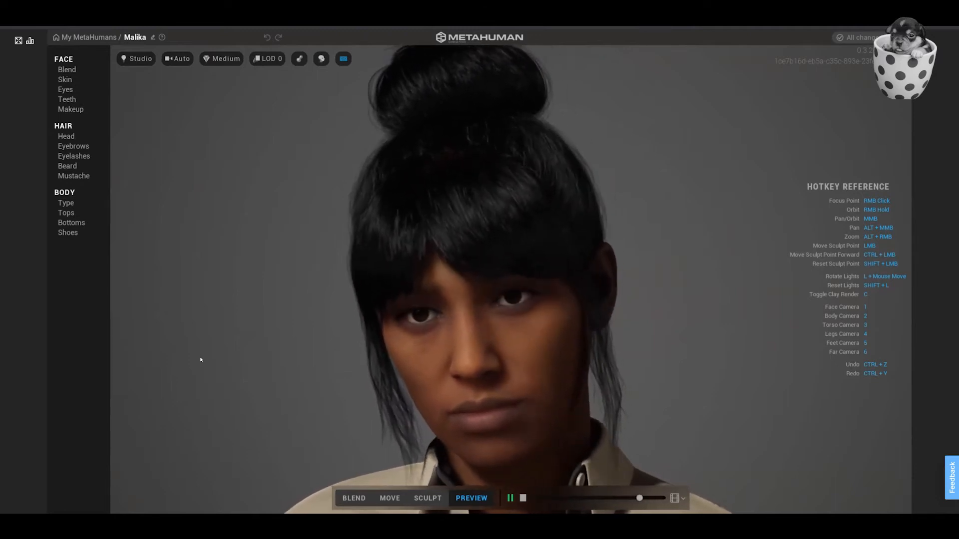
Look at the available preview animations, keep Idle, and stop the animation playing on Malika.
click(685, 497)
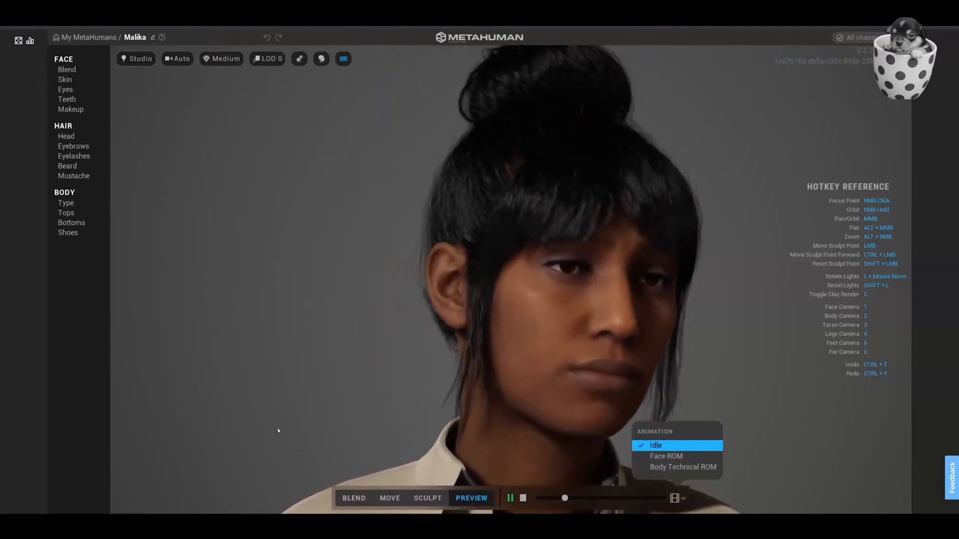
click(277, 429)
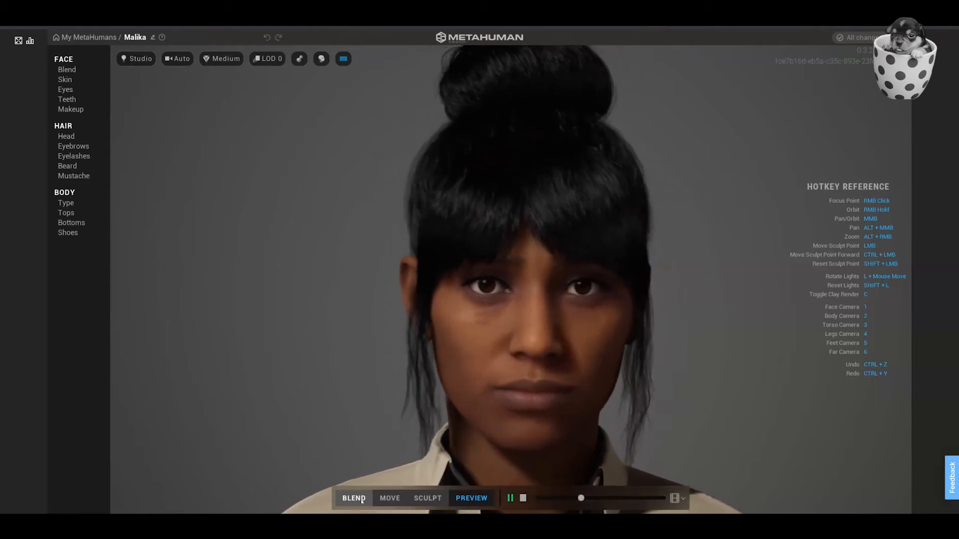
click(523, 499)
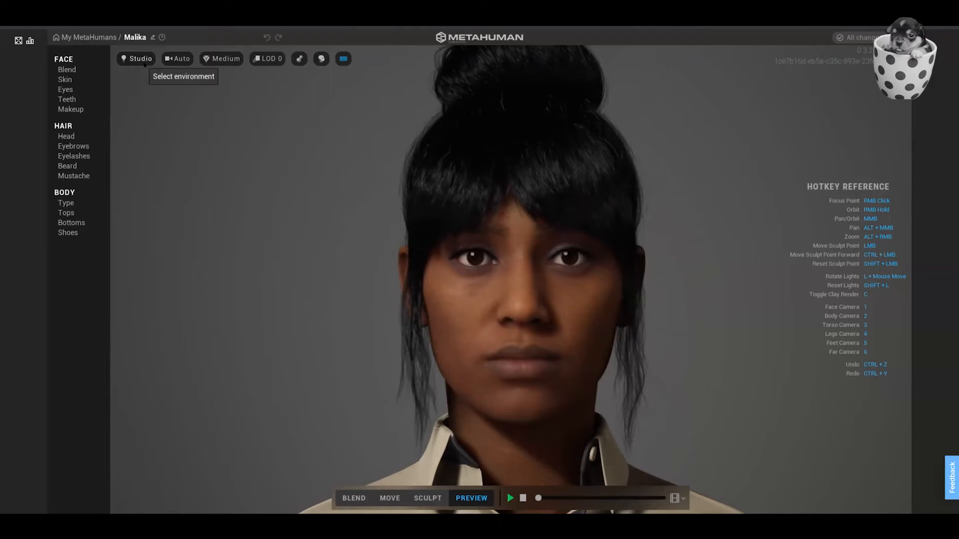
Try the Indoor environment around Malika and switch the preview environment to Outdoor.
click(142, 62)
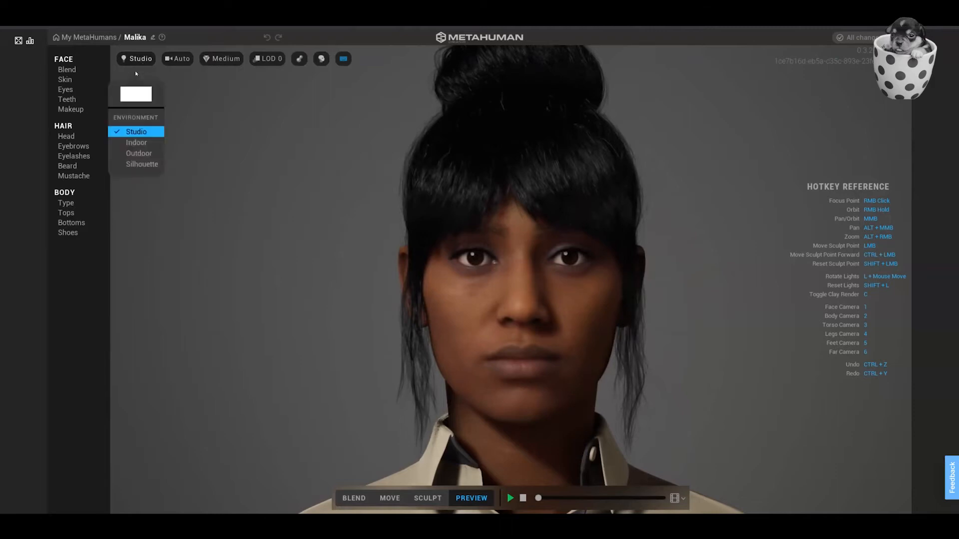
click(134, 143)
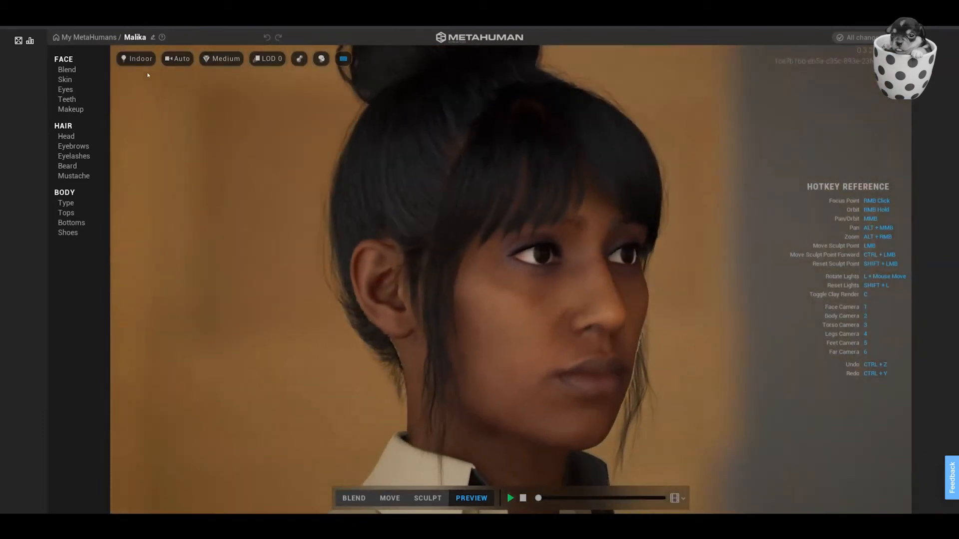
click(136, 59)
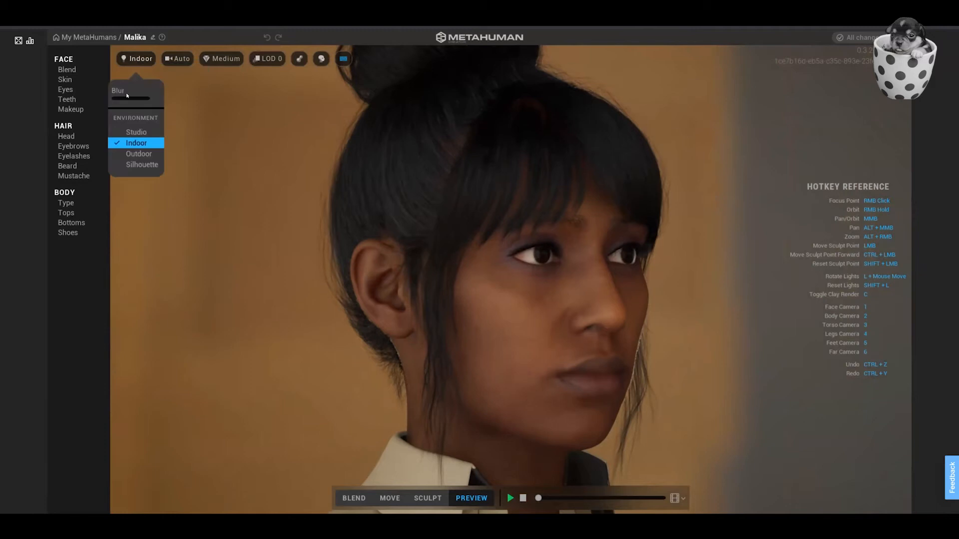
click(130, 154)
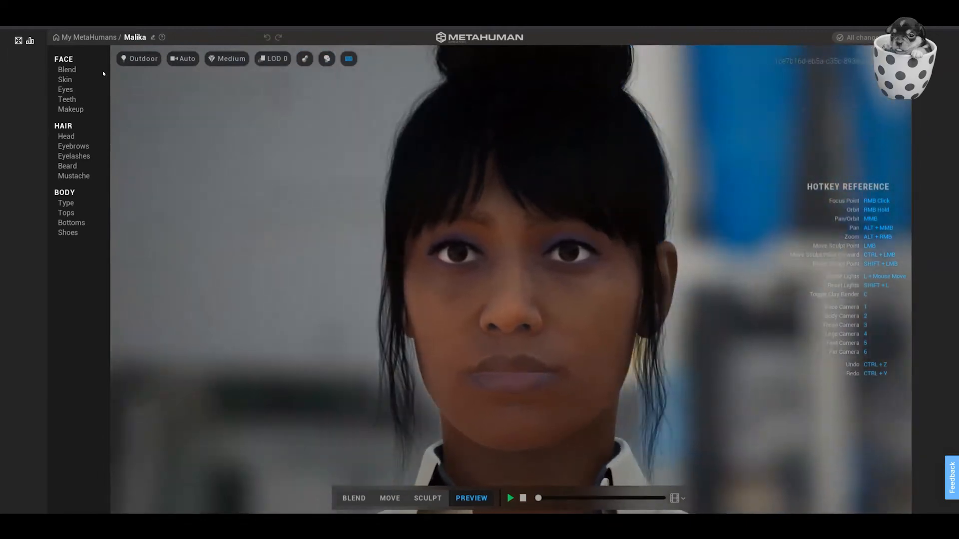
Try the Silhouette environment around Malika and set the preview environment to Studio.
click(140, 61)
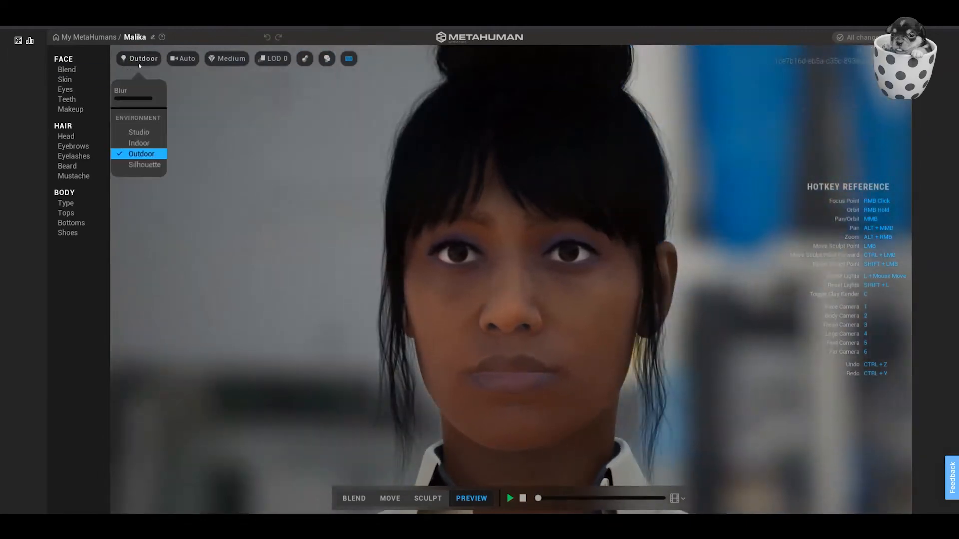
click(142, 166)
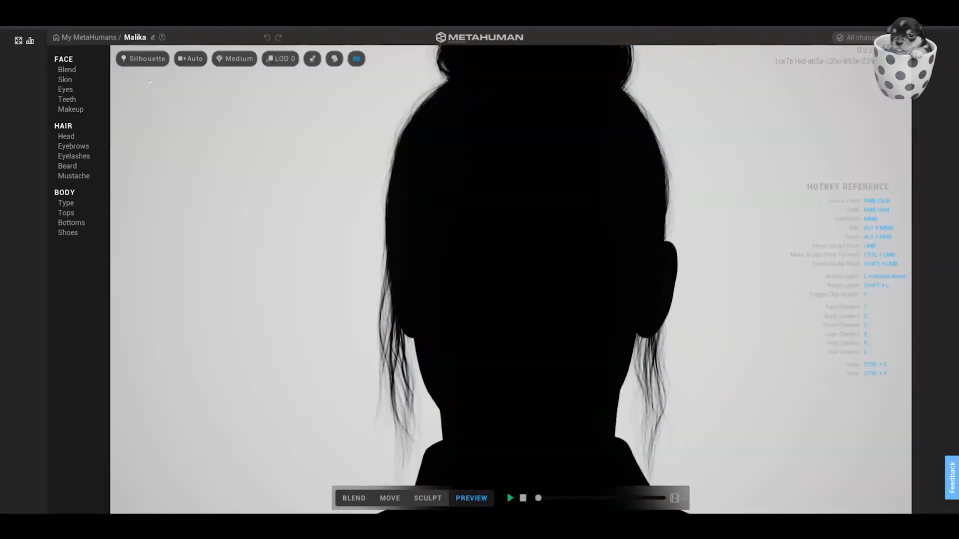
click(150, 61)
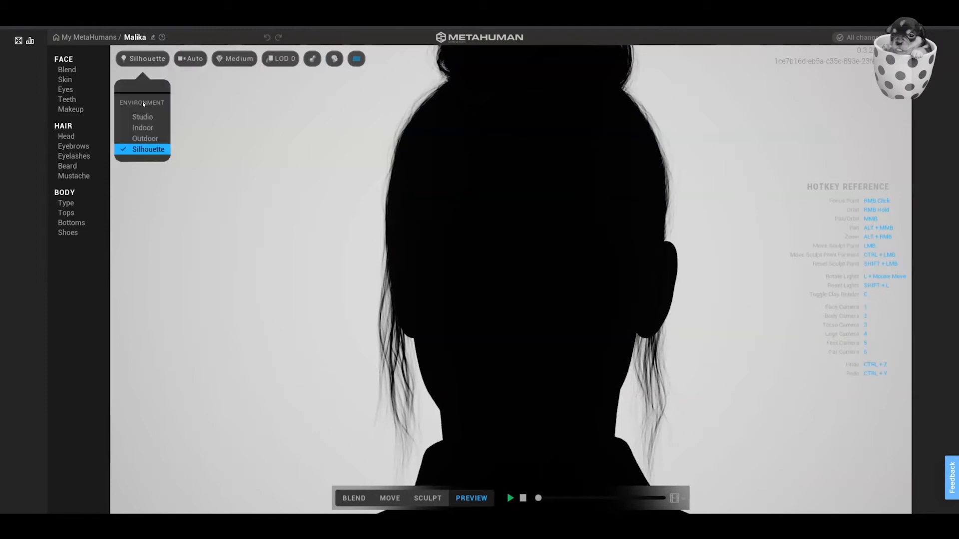
click(143, 117)
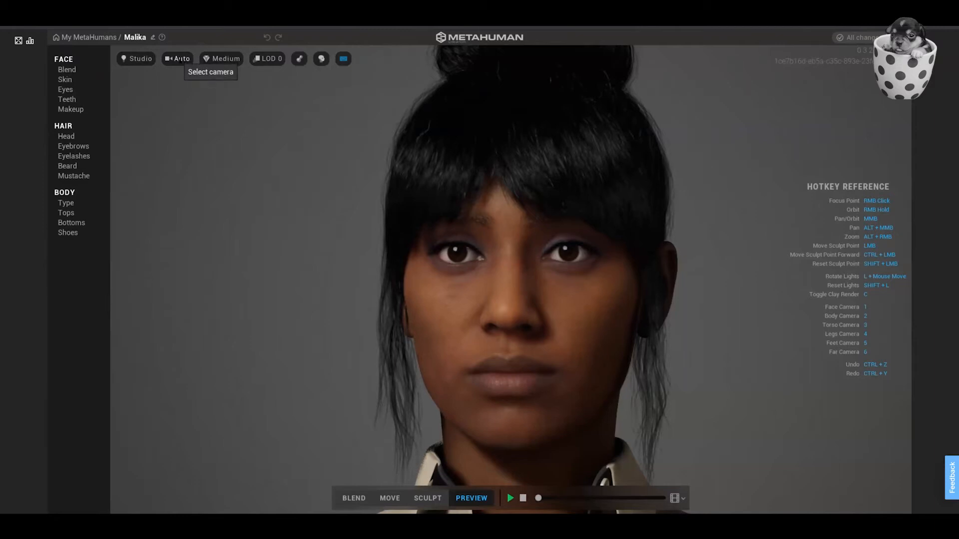
View Malika through the Face, Body, Torso, Legs, Feet and Far cameras and return to the Face camera.
click(179, 59)
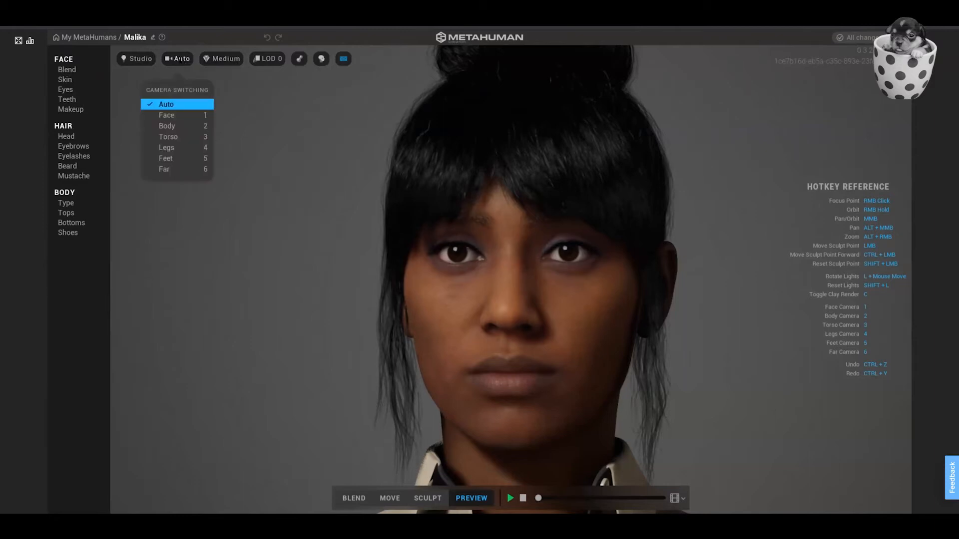
click(170, 115)
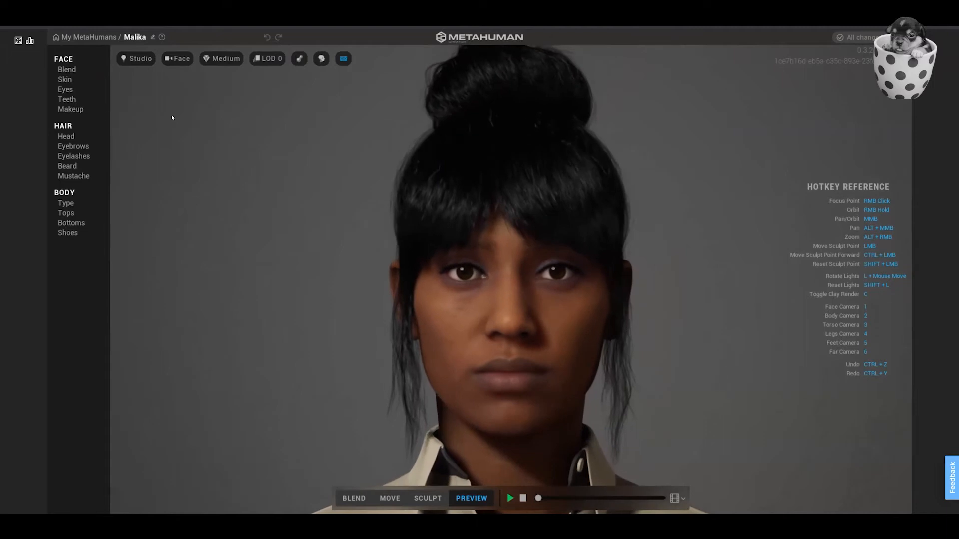
key(2)
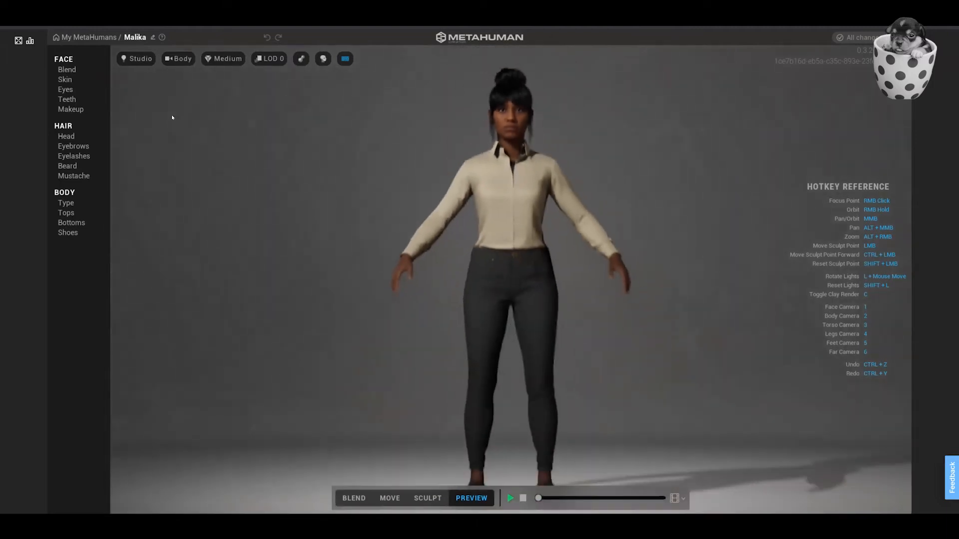
click(174, 58)
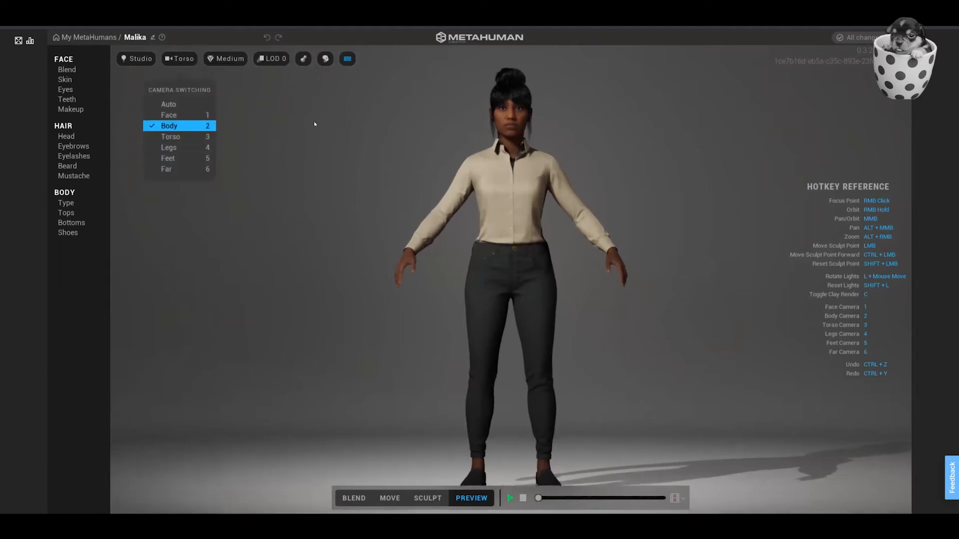
key(3)
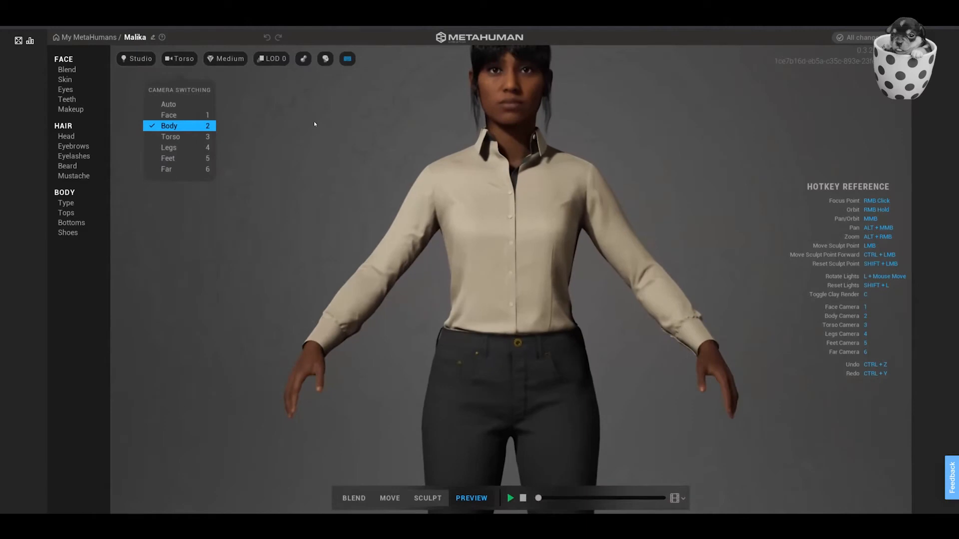
key(4)
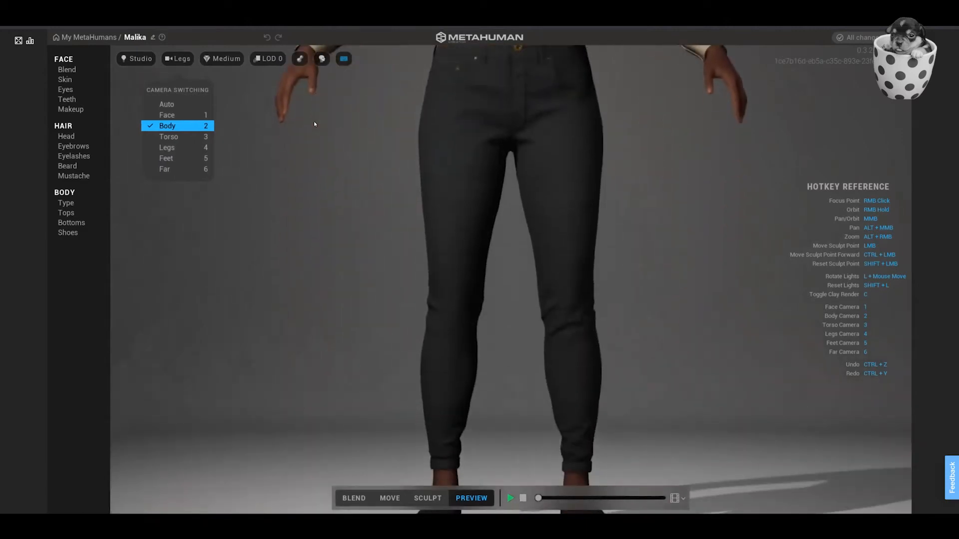
key(5)
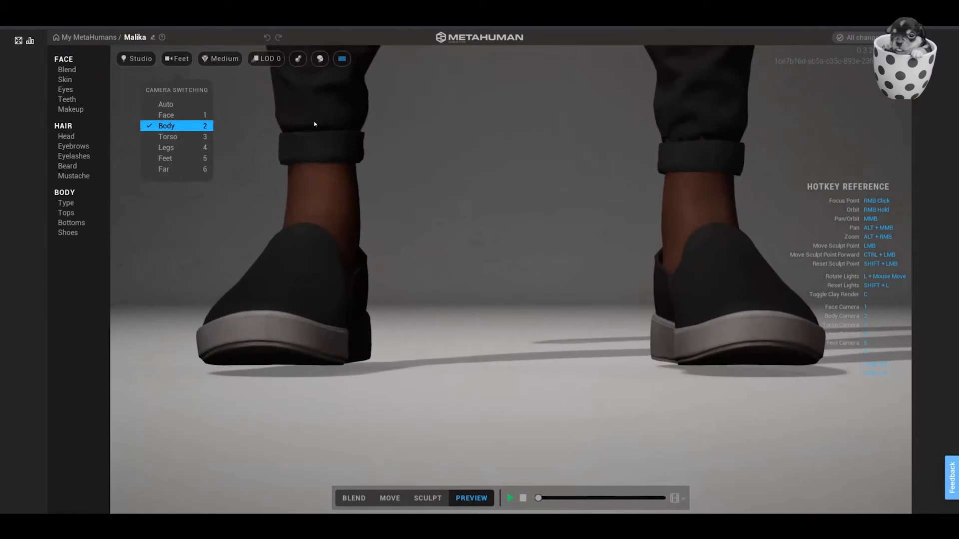
key(6)
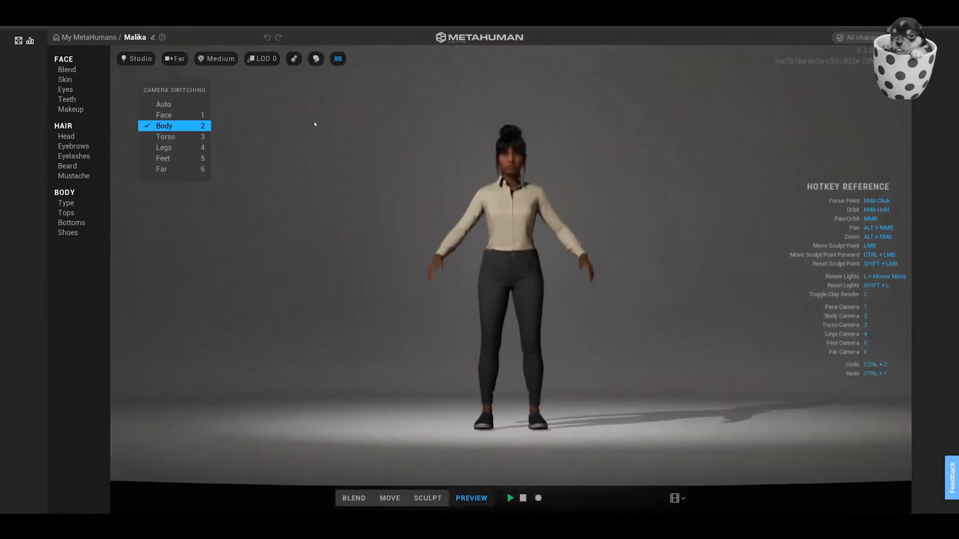
key(1)
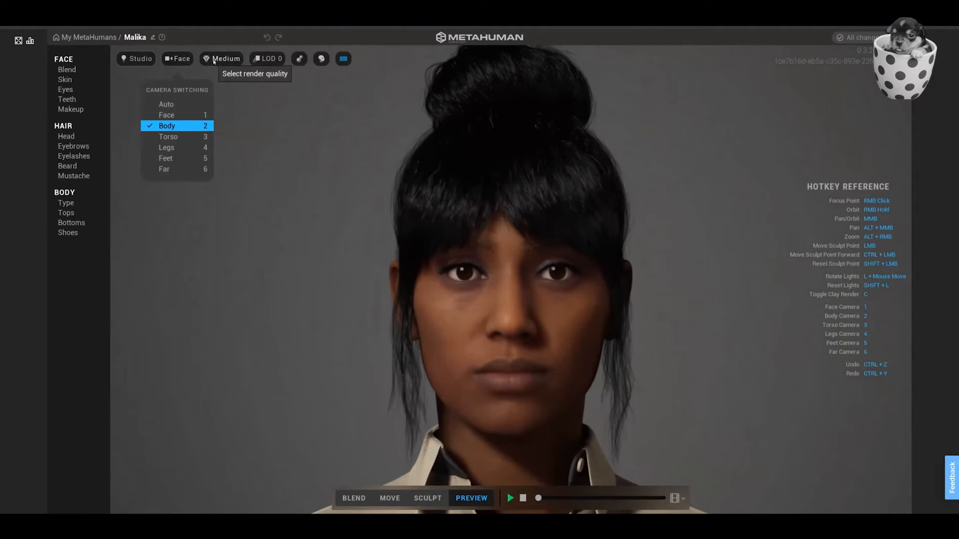
Compare the High (Ray Traced) and Epic (Ray Traced) render qualities on Malika's face and return to Medium.
click(214, 60)
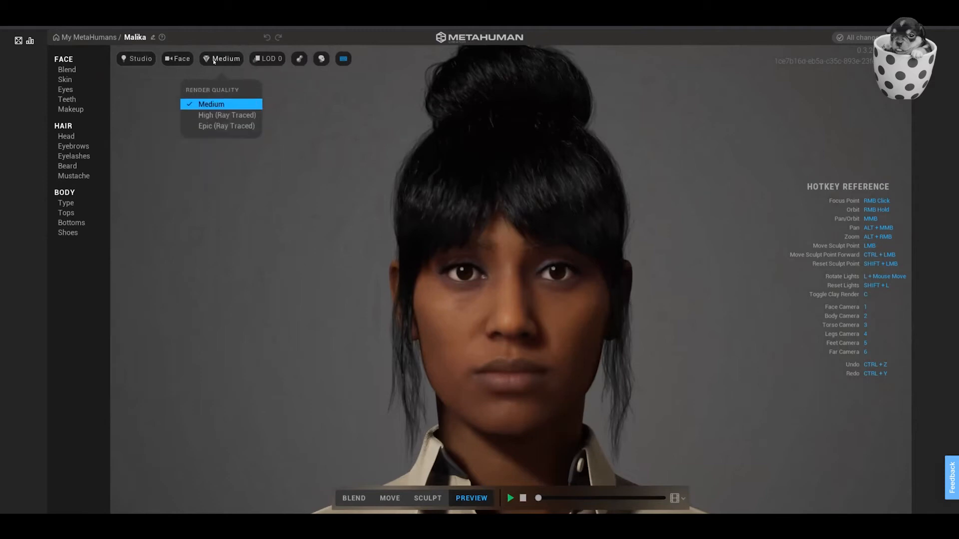
click(211, 119)
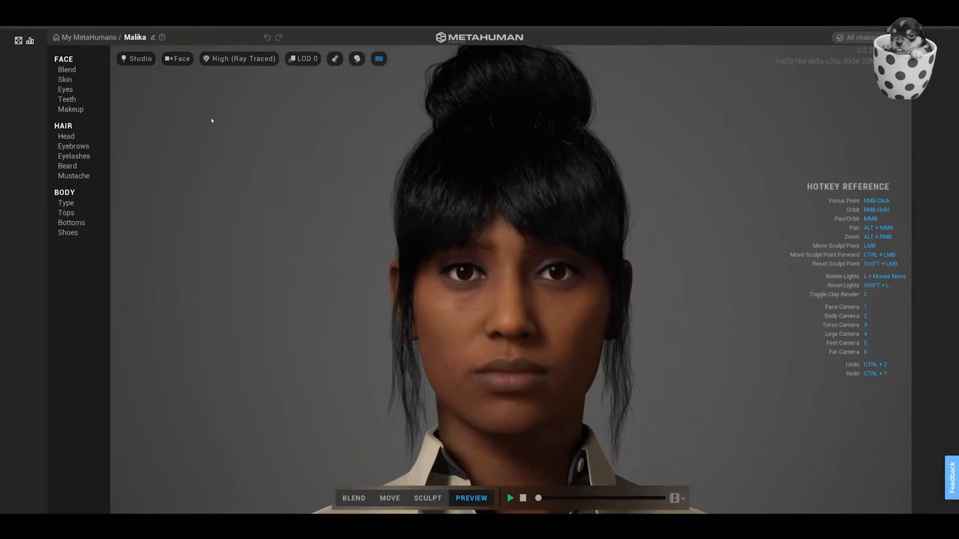
click(255, 61)
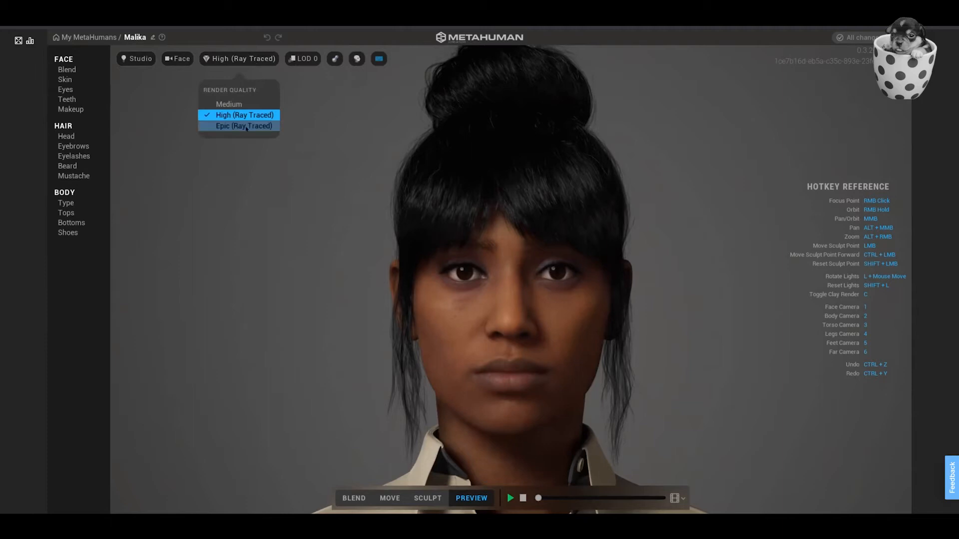
click(247, 126)
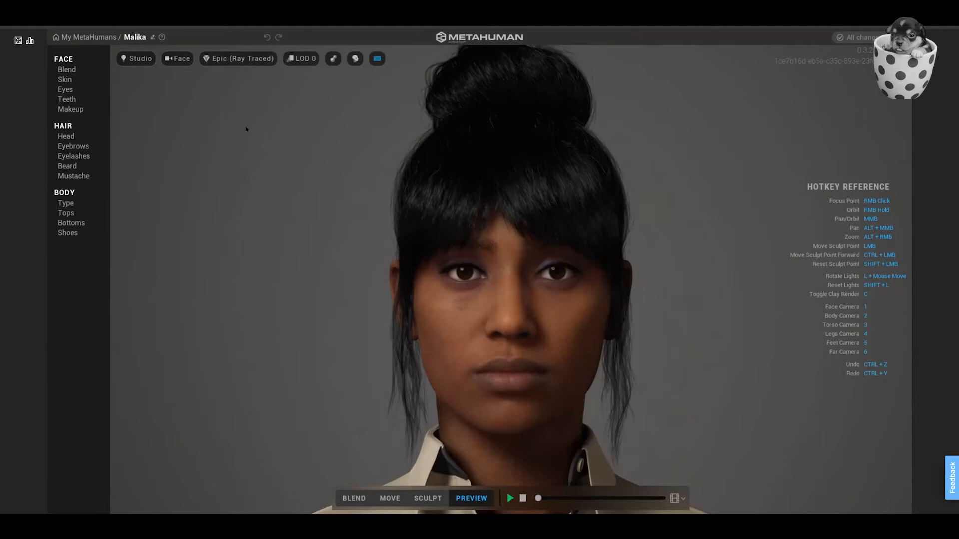
click(245, 61)
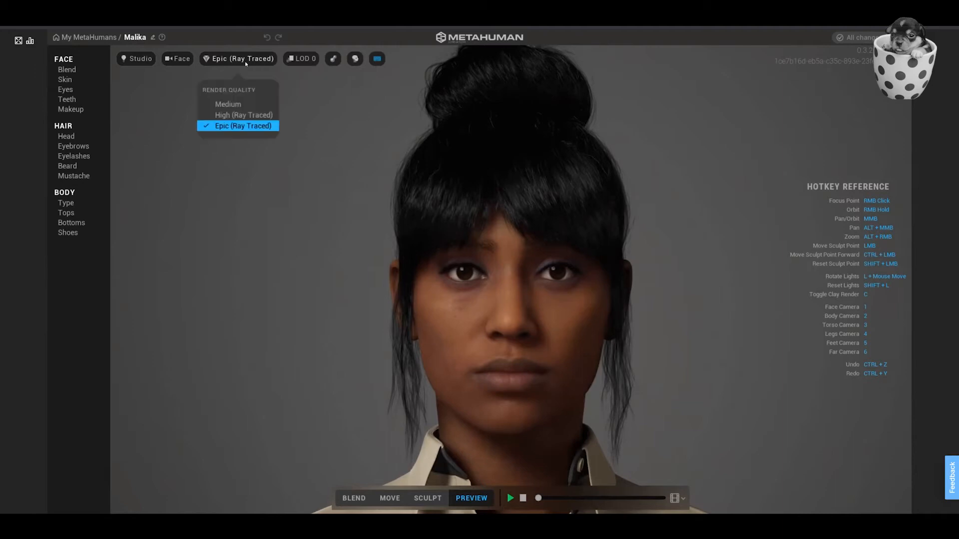
click(229, 106)
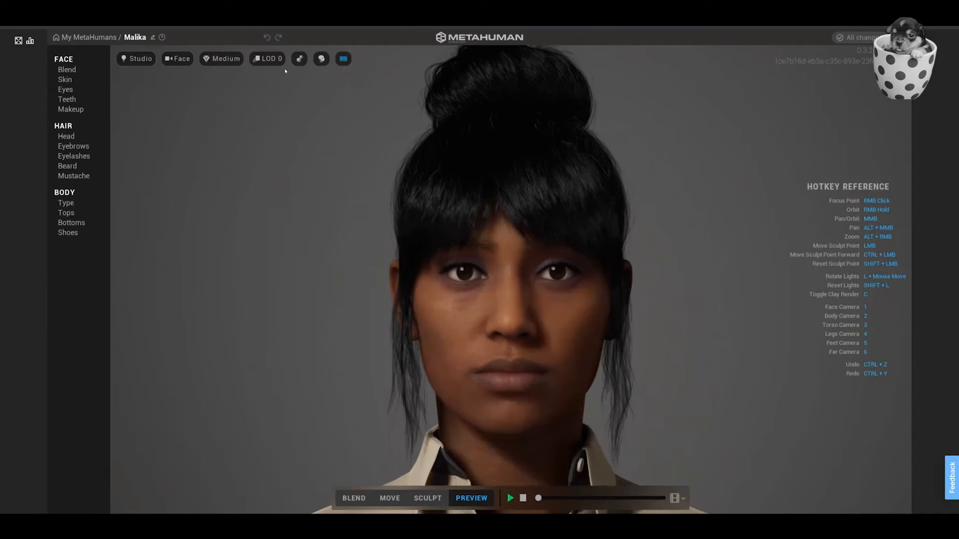
Compare Malika's head at LOD 1, LOD 2, LOD 5 and LOD 7, and return the level of detail to LOD 0.
click(267, 58)
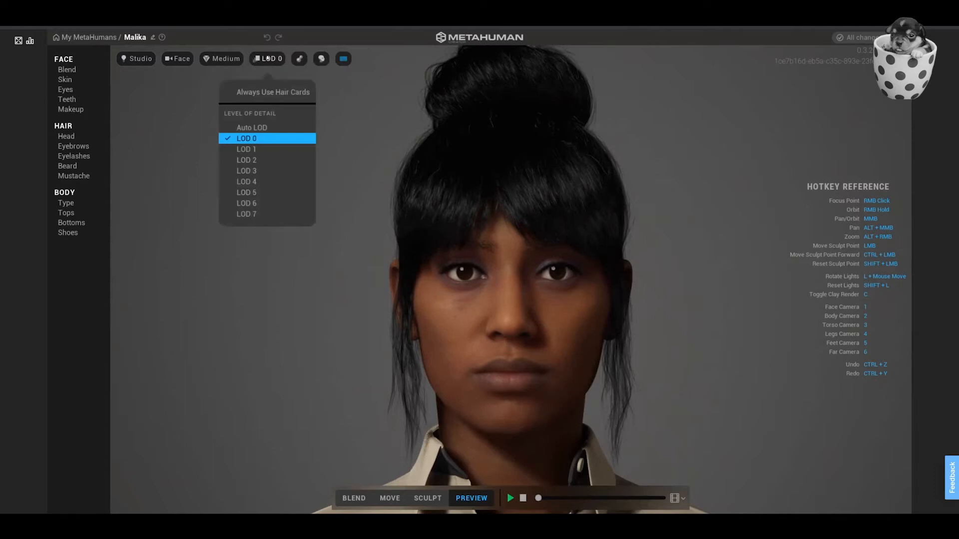
click(246, 151)
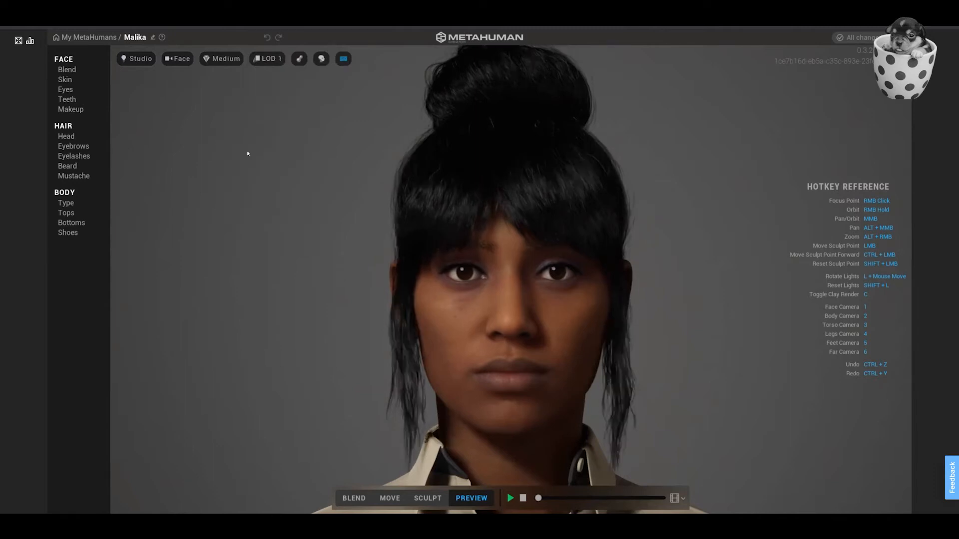
click(266, 59)
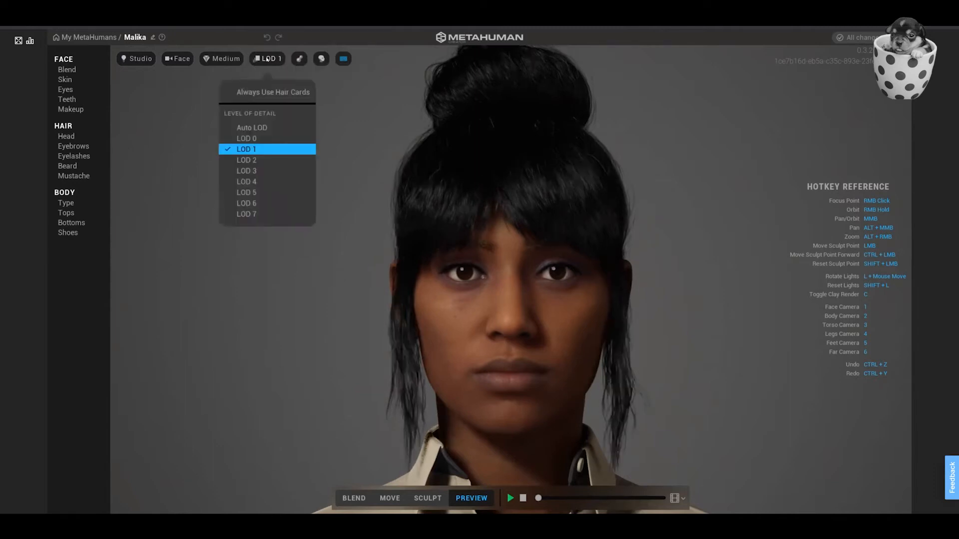
click(248, 160)
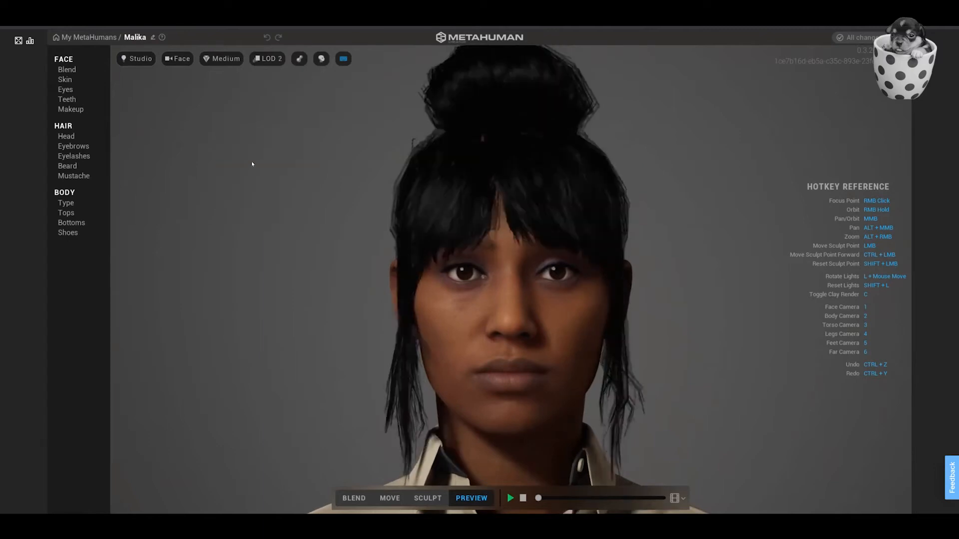
click(268, 58)
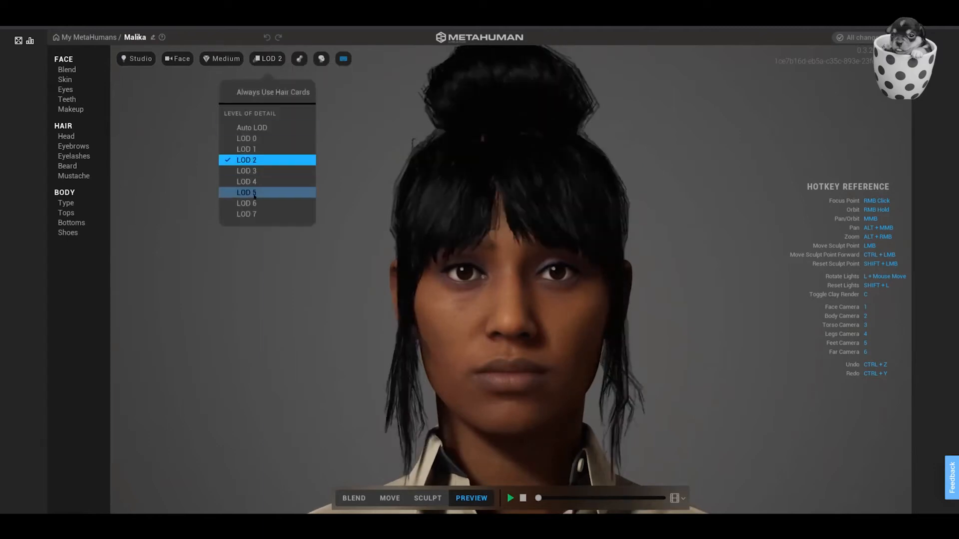
click(256, 191)
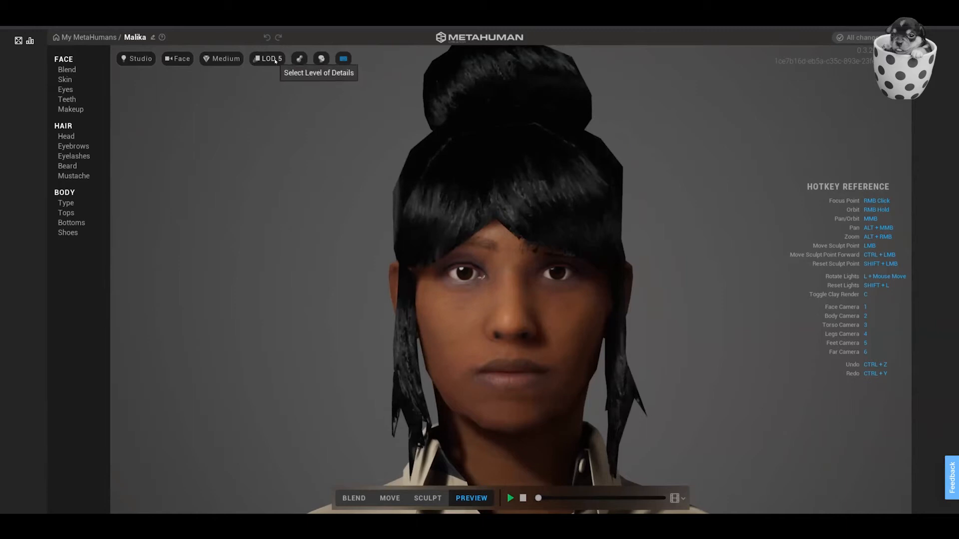
click(268, 59)
click(256, 218)
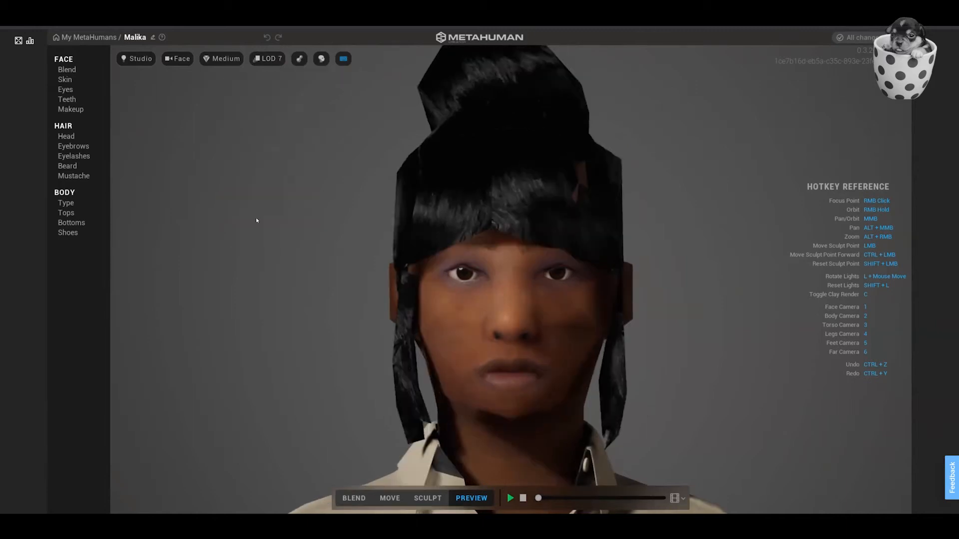
click(267, 59)
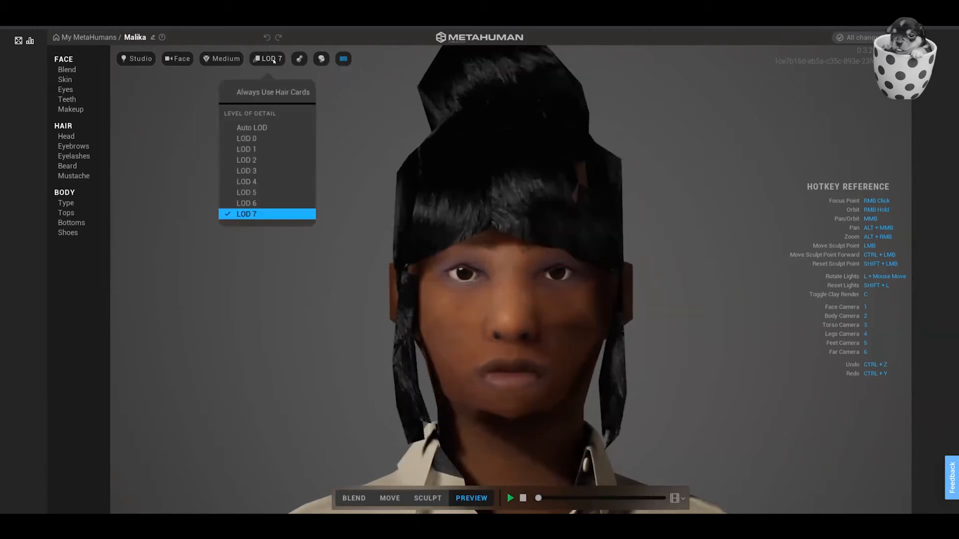
click(254, 138)
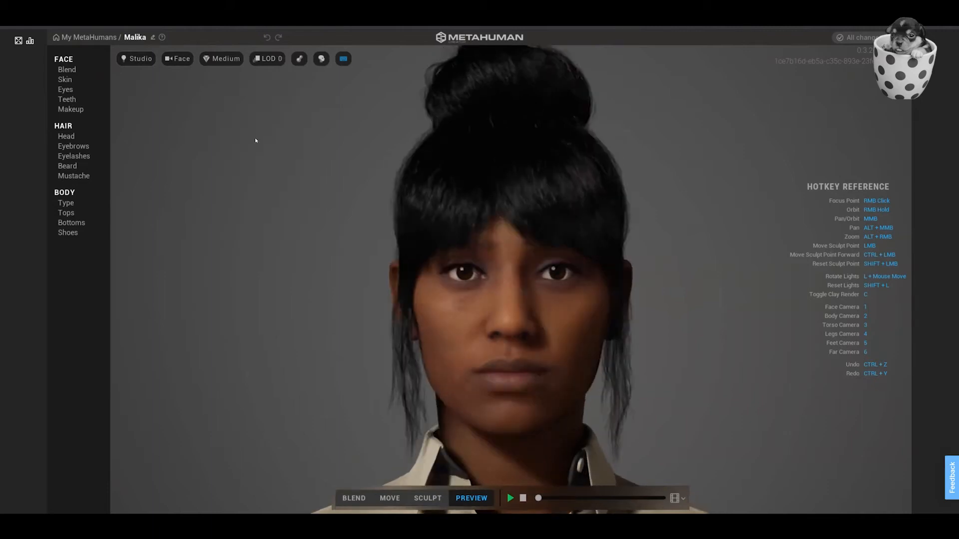
Try the viewport toggles for clay material, hidden hair and the hotkey reference, restoring each one after trying it.
click(298, 59)
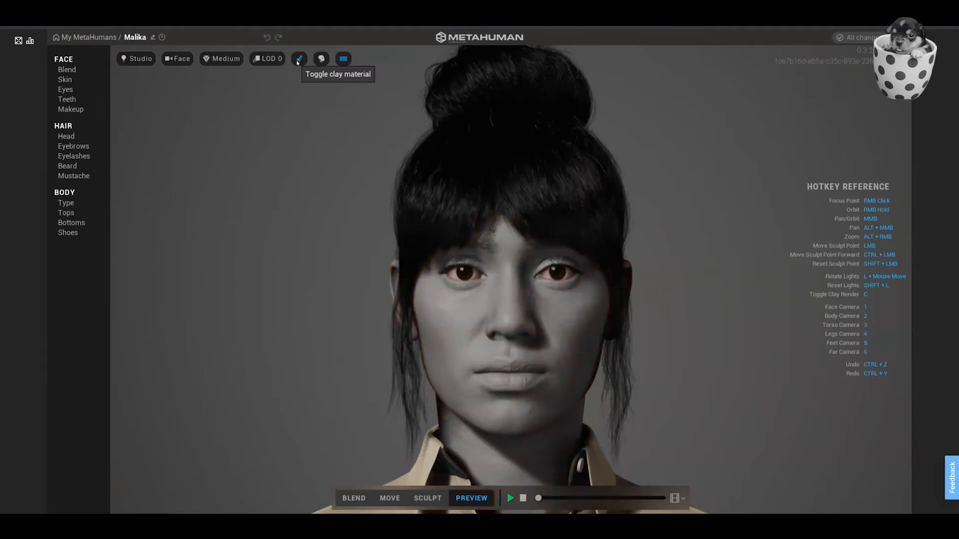
click(297, 60)
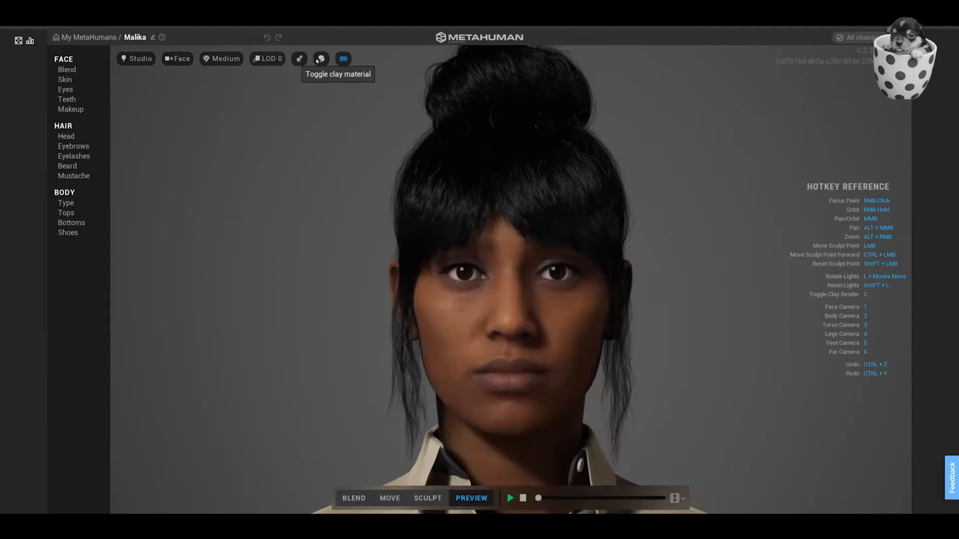
click(320, 60)
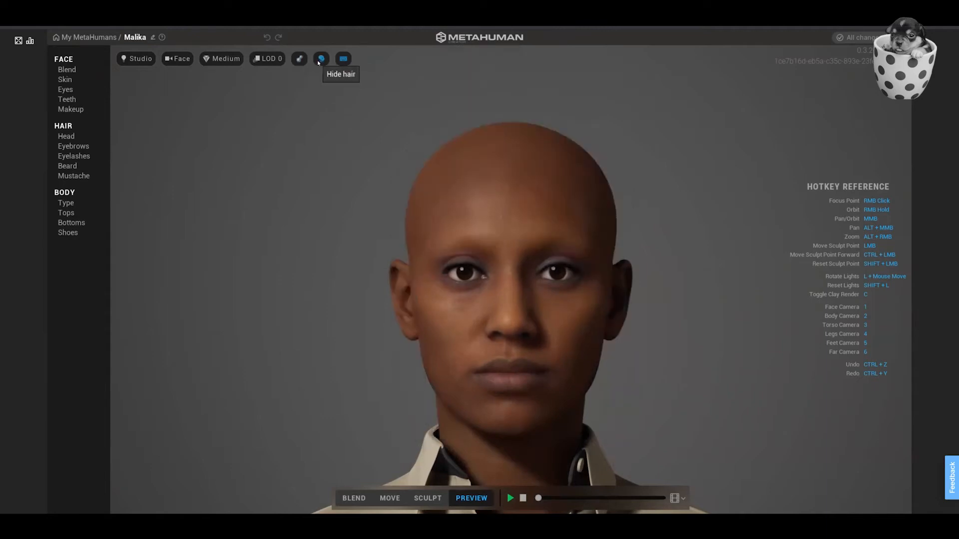
click(320, 59)
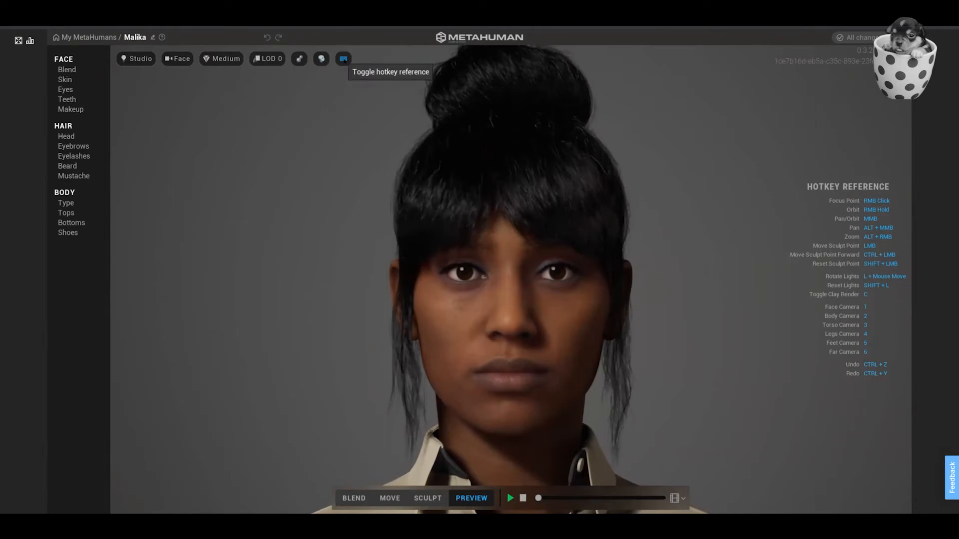
click(343, 59)
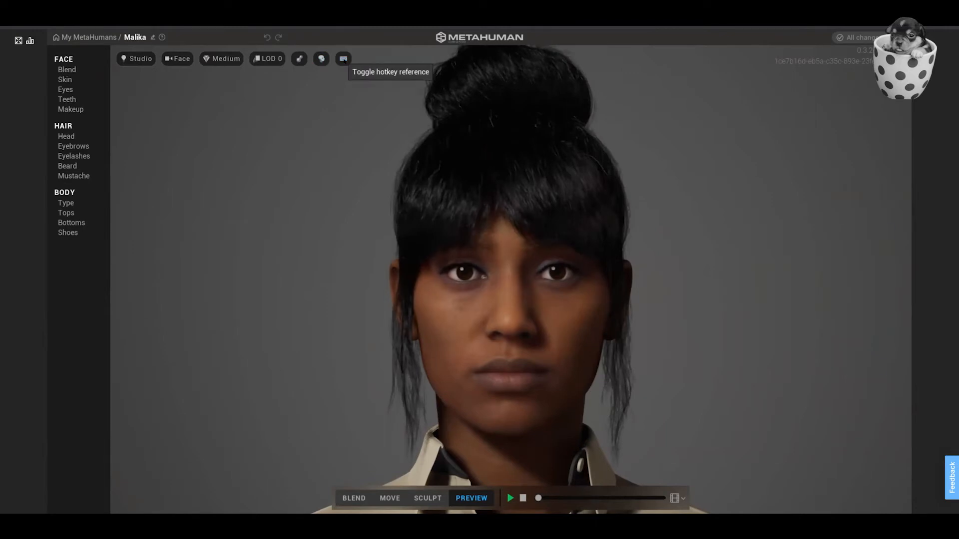
click(343, 59)
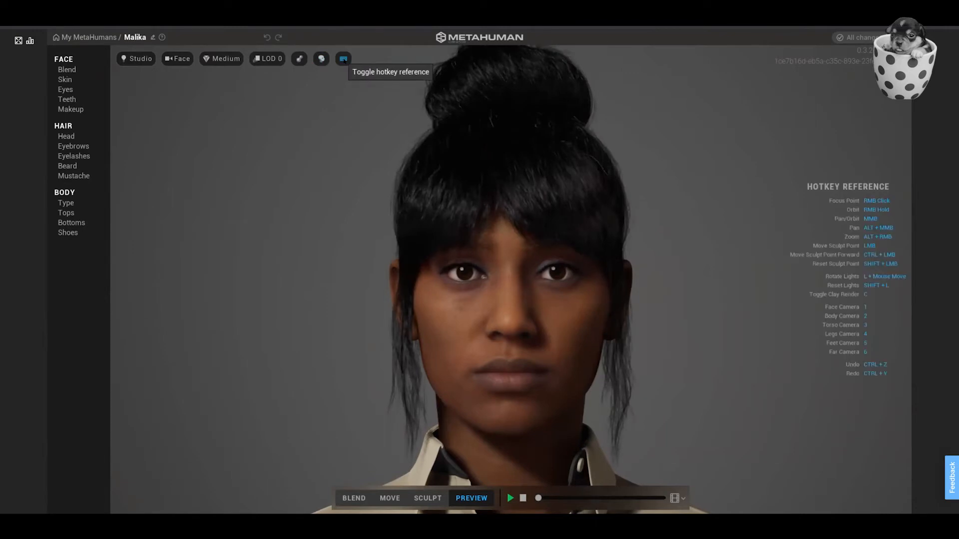
Open the face Blend settings and place the Kellan preset in the blend ring's lower-left slot.
click(69, 70)
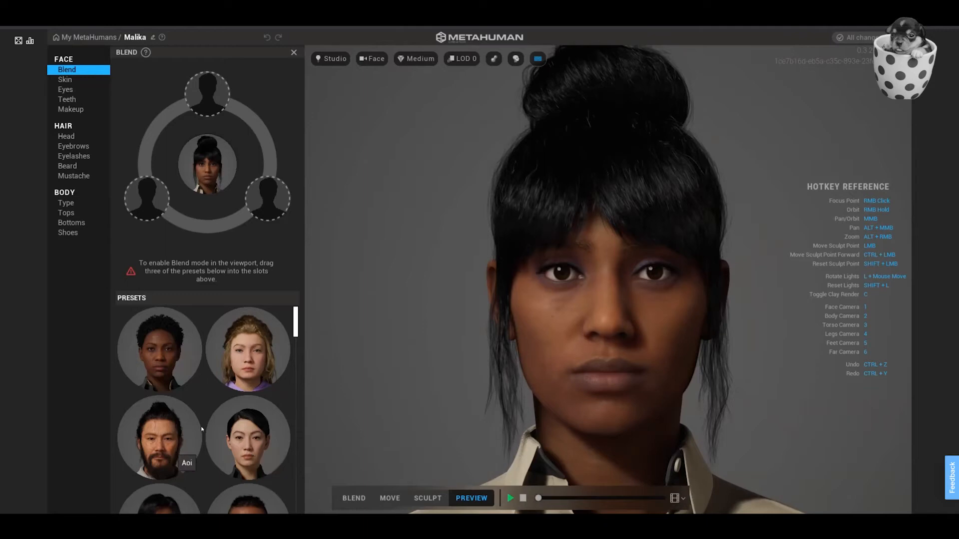
scroll(200, 427, down, 3)
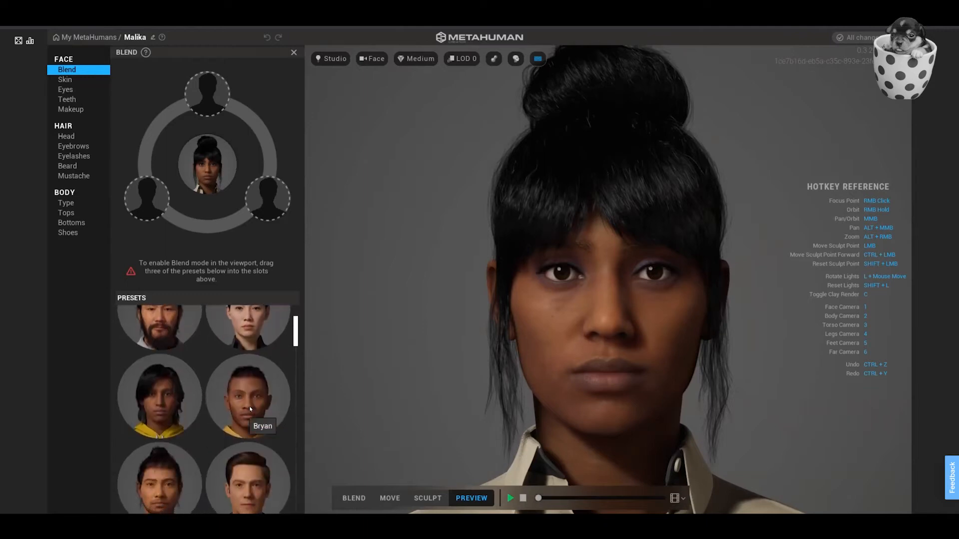
scroll(249, 406, down, 5)
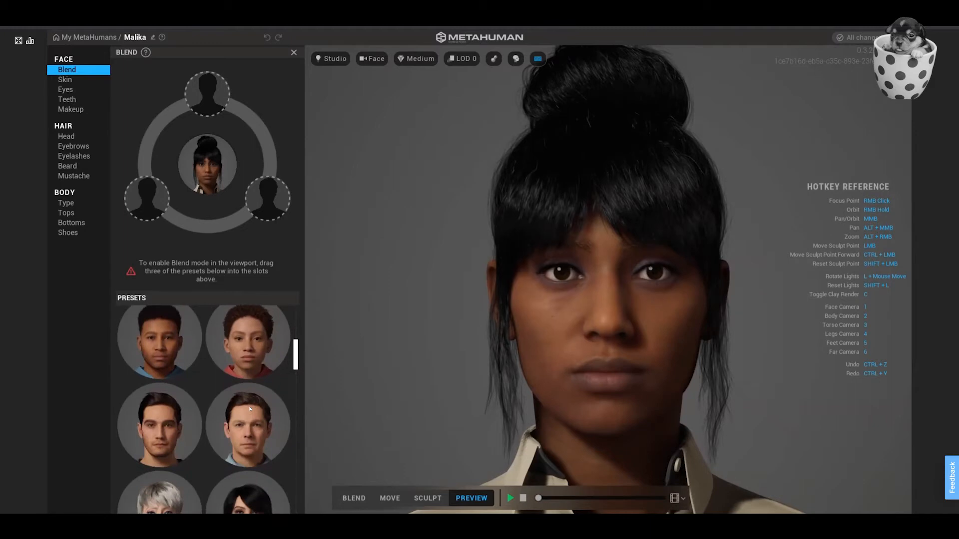
scroll(250, 409, down, 5)
scroll(249, 406, down, 3)
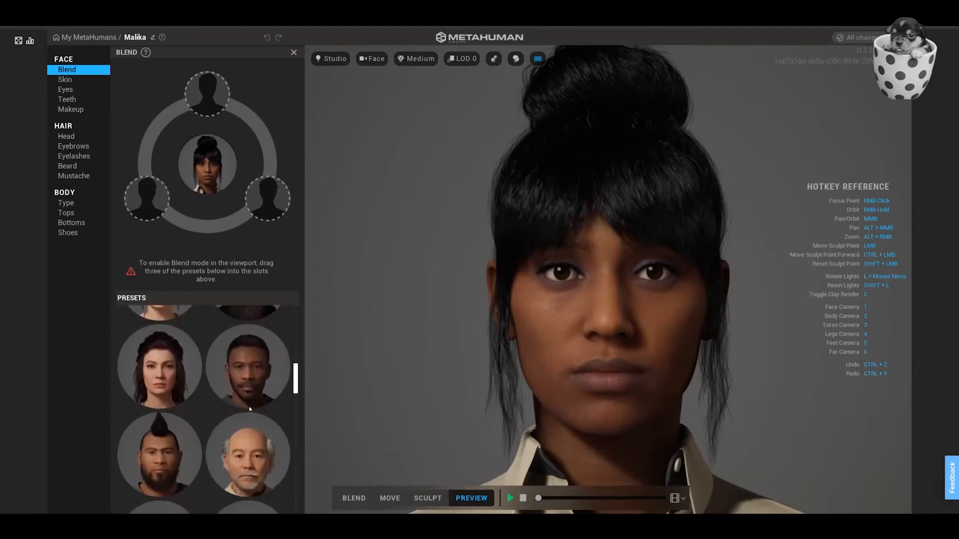
scroll(252, 377, down, 2)
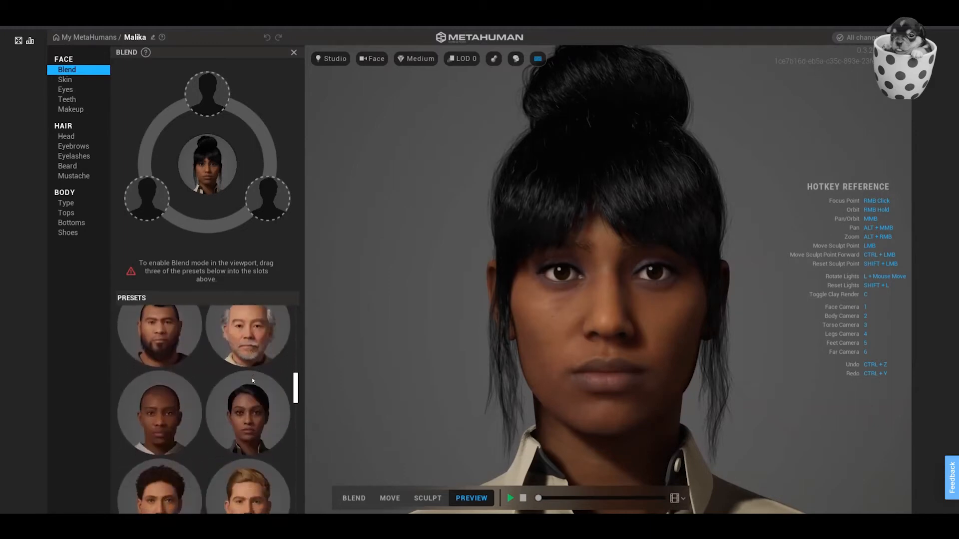
scroll(251, 378, down, 2)
drag(152, 343, 143, 200)
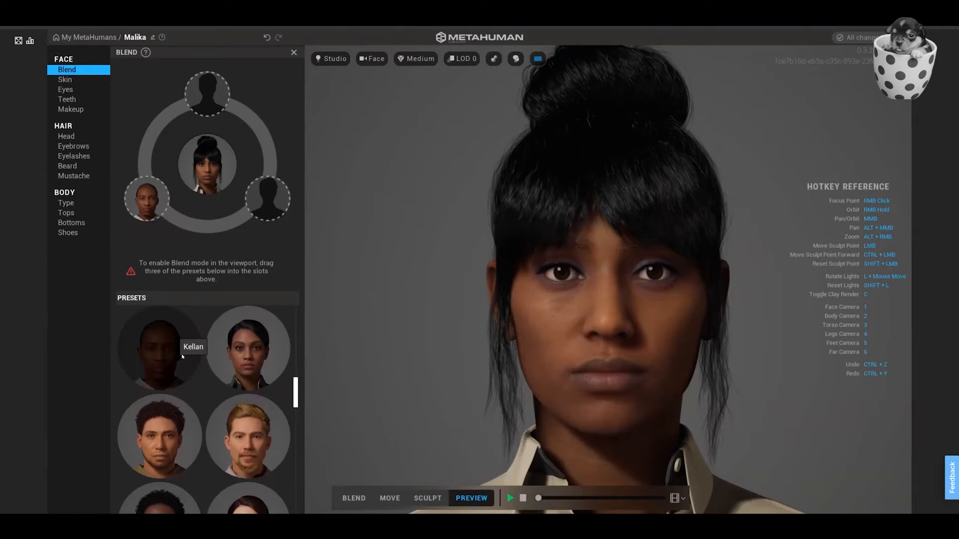
Add the preset of the older woman with short grey hair to the blend ring's lower-right slot.
scroll(181, 358, down, 1)
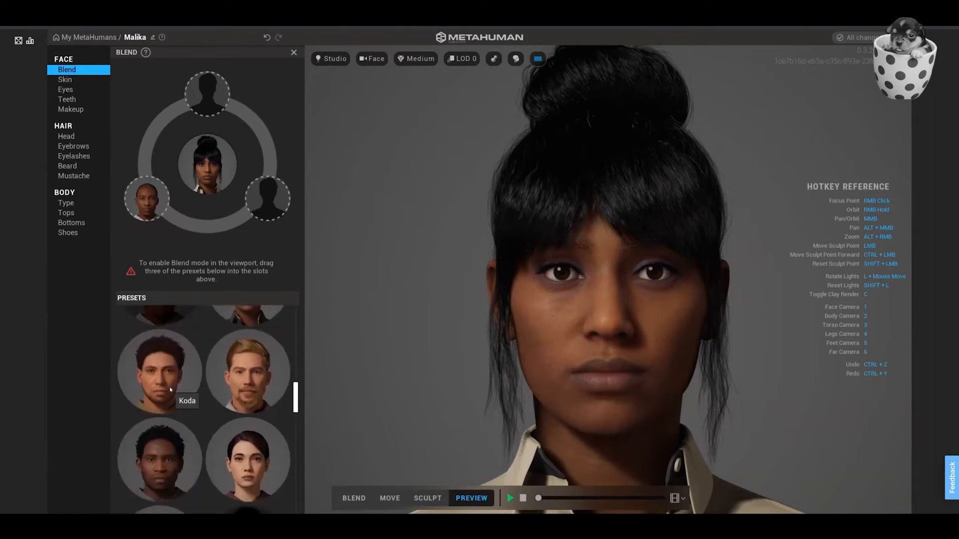
scroll(169, 387, down, 1)
scroll(176, 383, down, 1)
scroll(176, 383, down, 3)
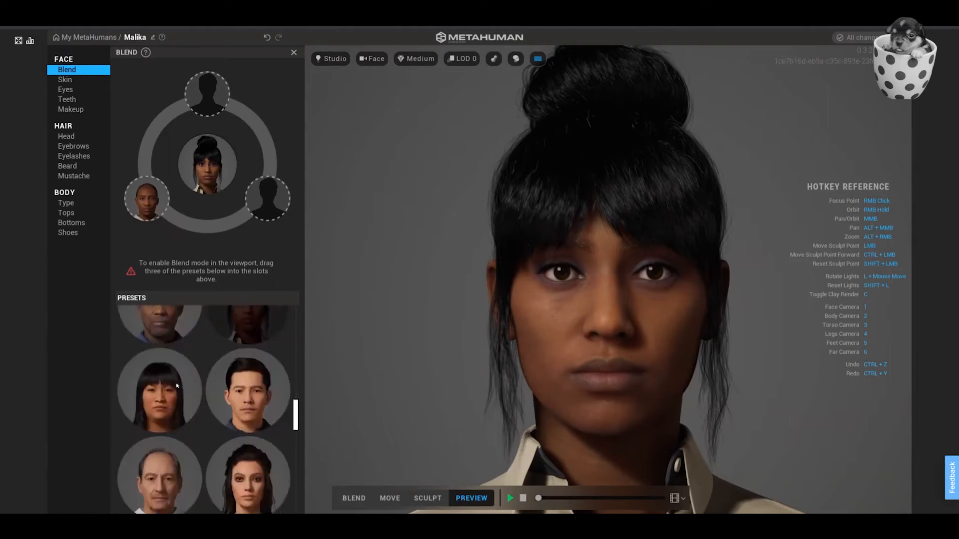
scroll(175, 382, down, 1)
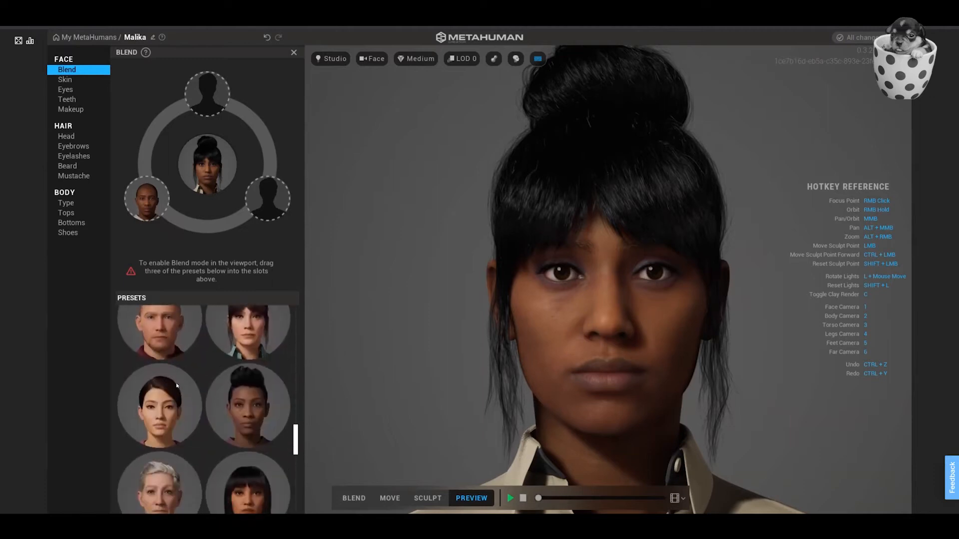
scroll(176, 382, down, 3)
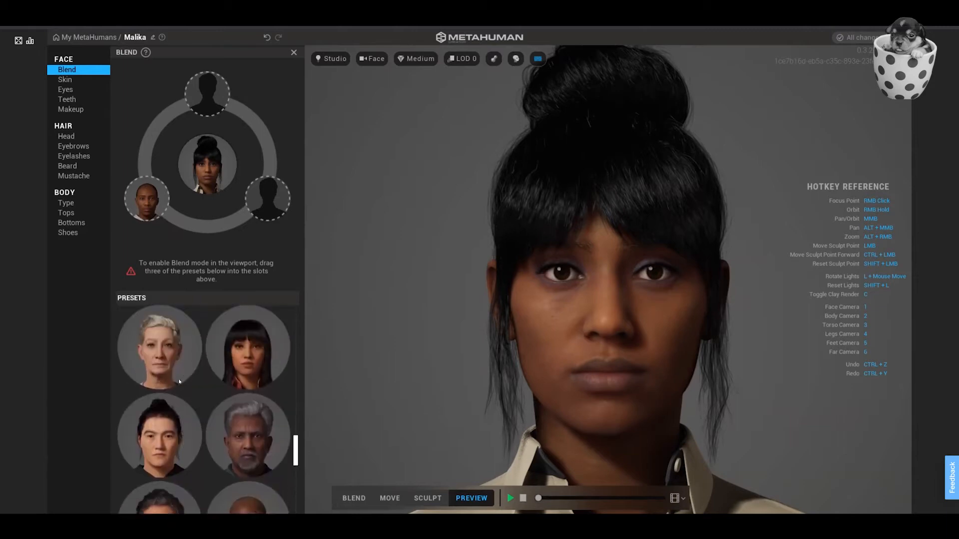
drag(178, 379, 267, 199)
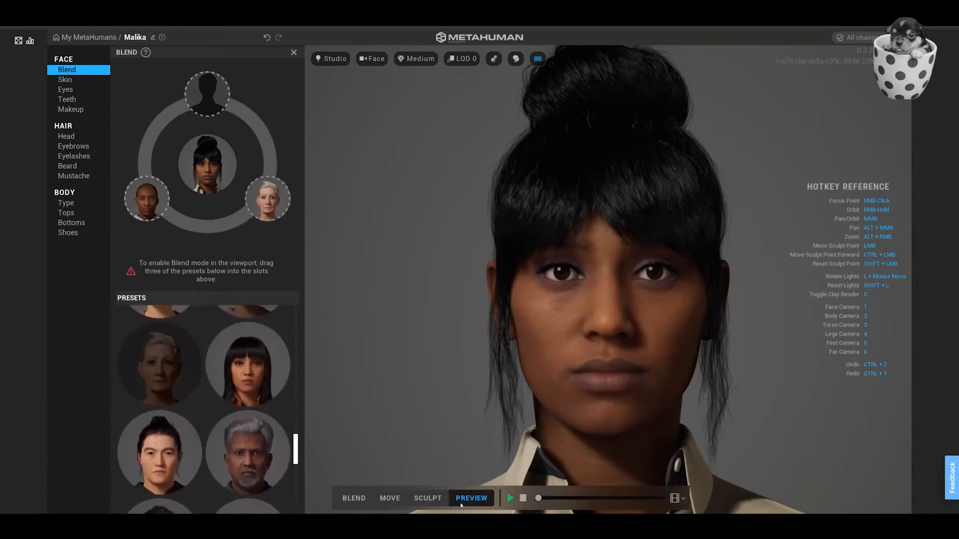
Switch the viewport to Blend mode and place the Skye preset in the blend ring's top slot.
click(348, 499)
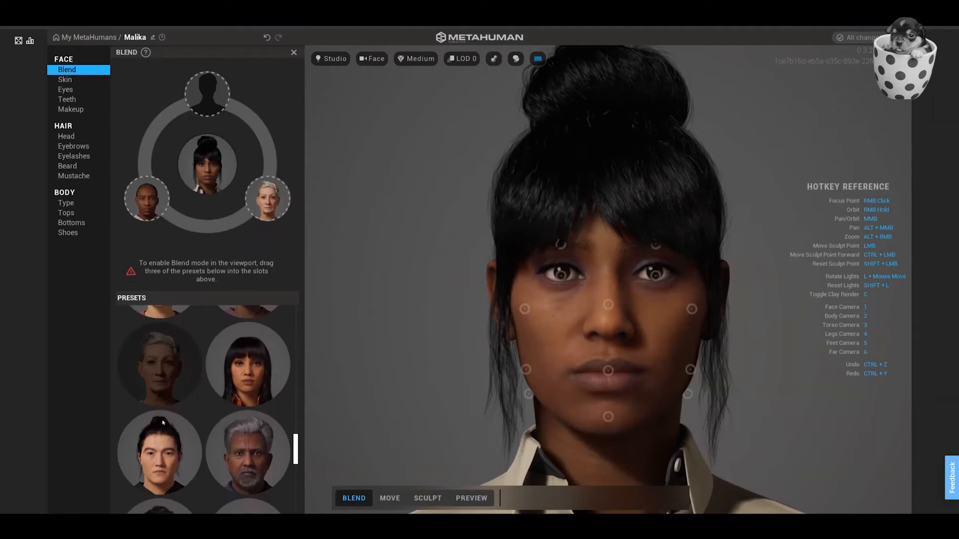
scroll(232, 463, down, 3)
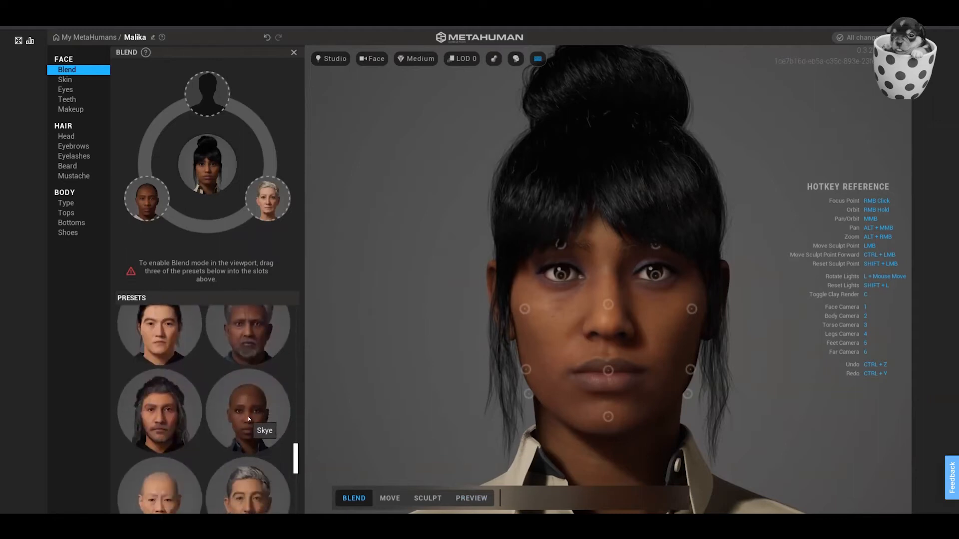
drag(248, 416, 207, 94)
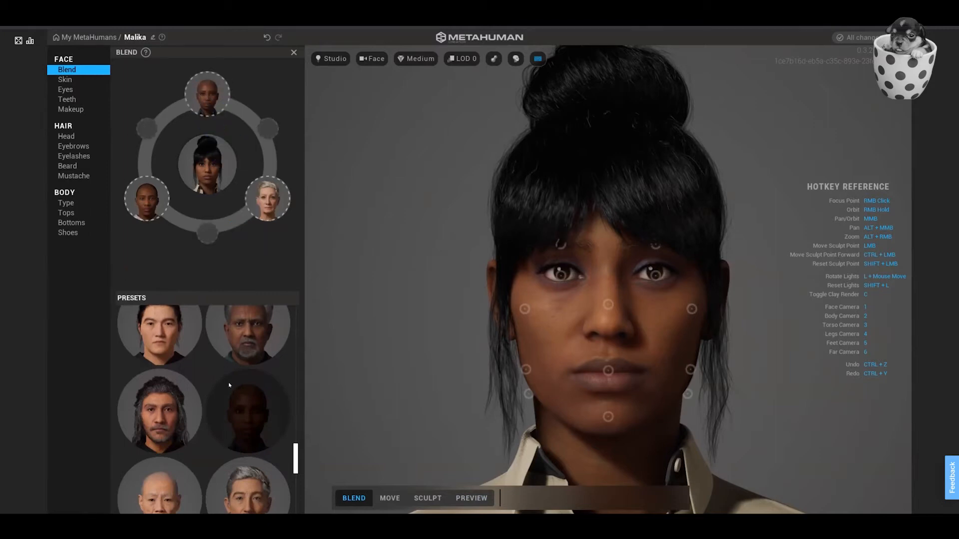
Add the bald elderly woman and Tori presets to the optional slots of the blend ring.
scroll(175, 425, down, 2)
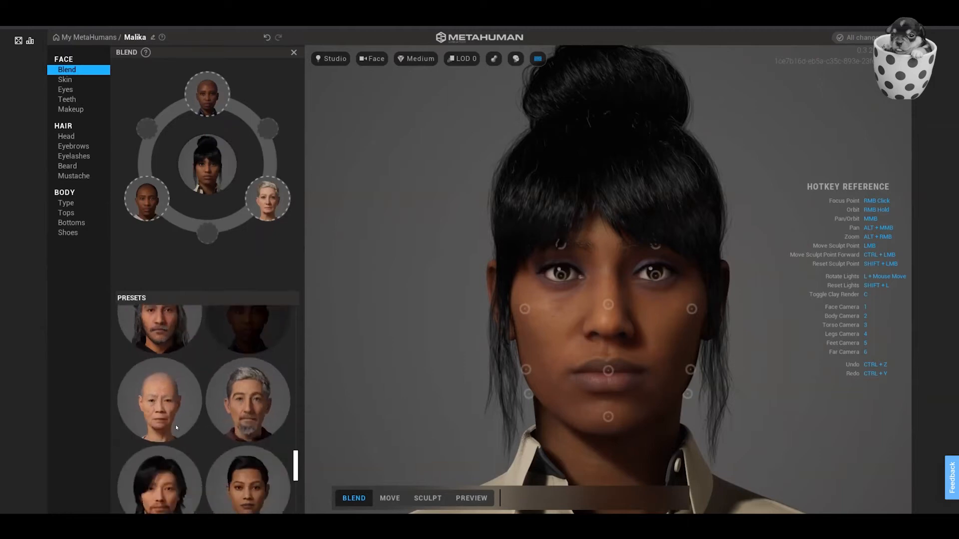
drag(175, 390, 148, 130)
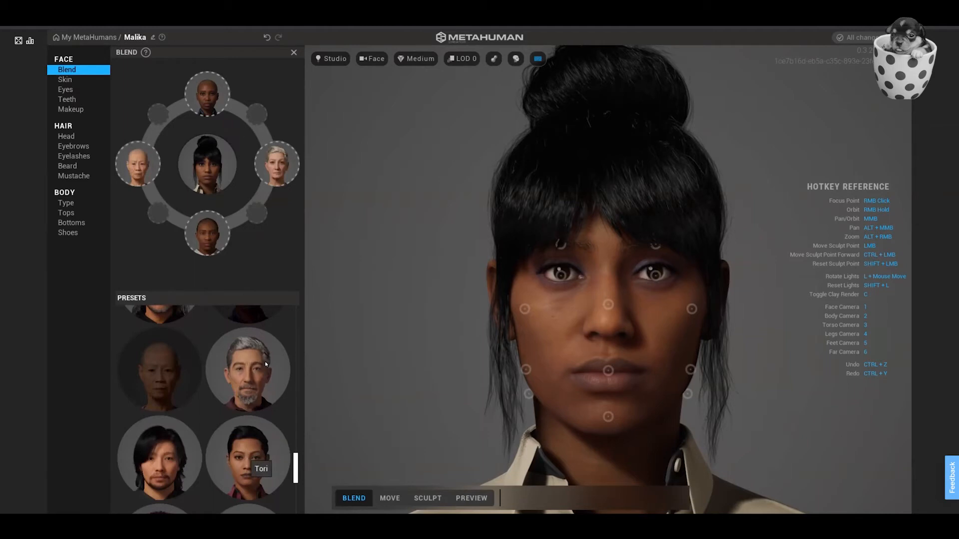
drag(267, 364, 248, 219)
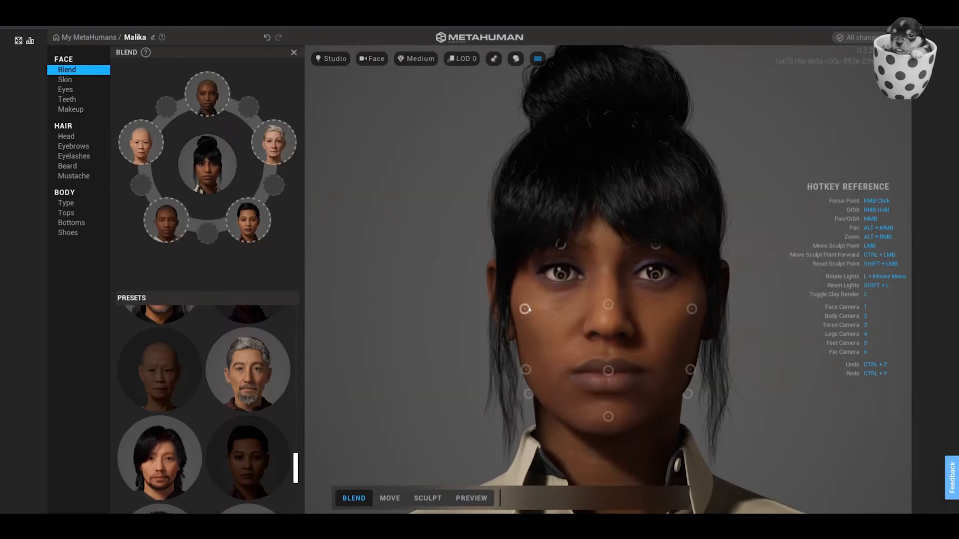
Blend Malika's cheek toward the bald elderly woman, her nose toward Kellan and her mouth toward Skye.
drag(525, 309, 527, 310)
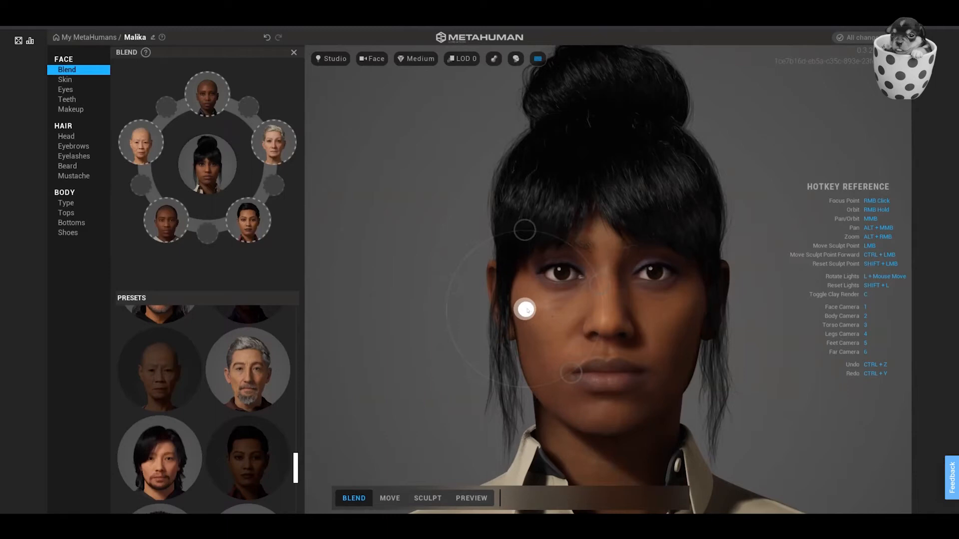
drag(527, 311, 450, 280)
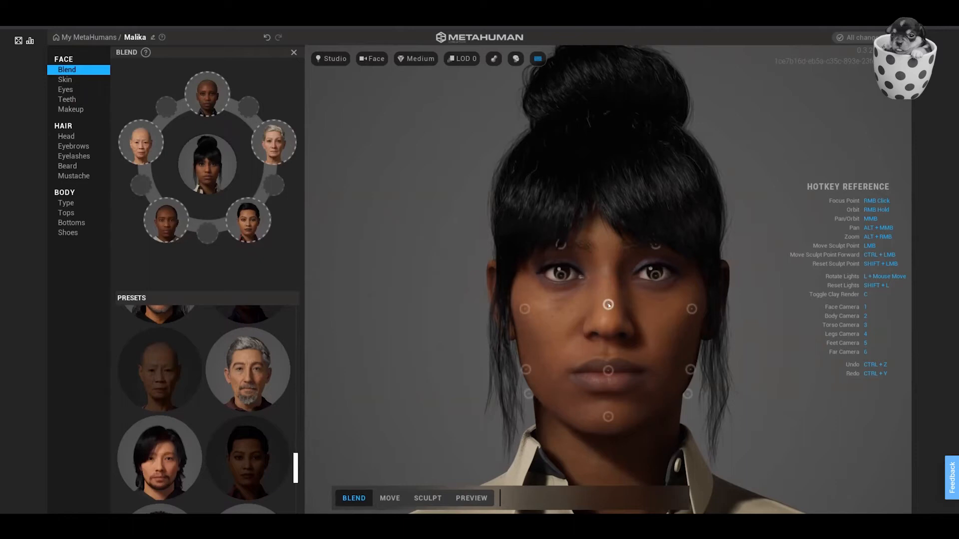
drag(608, 304, 554, 374)
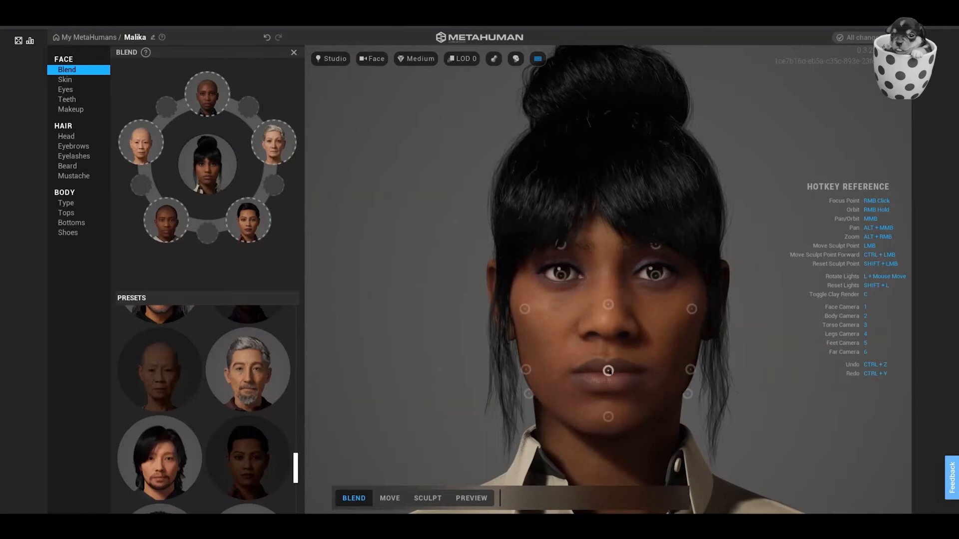
mouse_move(608, 371)
mouse_down()
mouse_move(608, 298)
mouse_move(608, 312)
mouse_up()
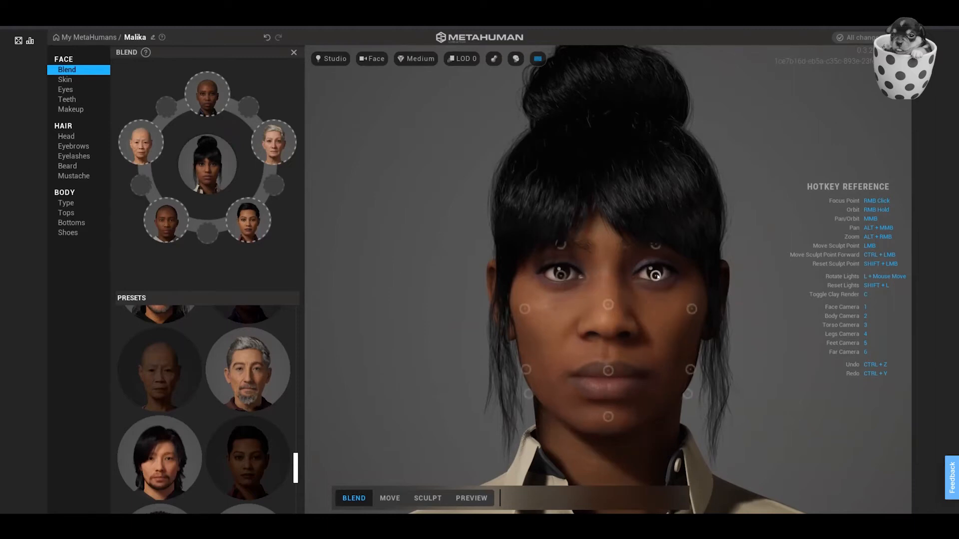
Blend Malika's eyes toward Tori, her chin toward the grey-haired woman and her brows toward the bald elderly woman.
drag(656, 276, 701, 339)
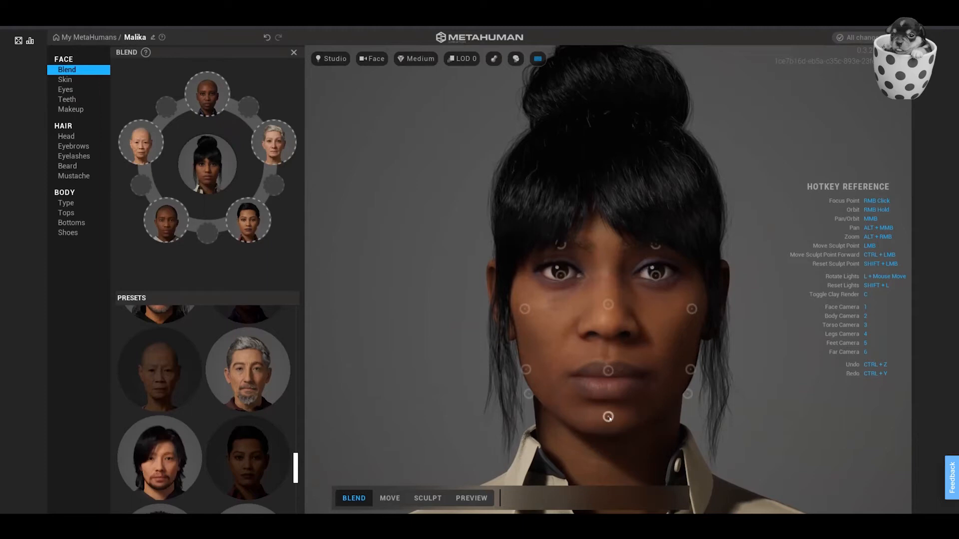
drag(608, 418, 687, 394)
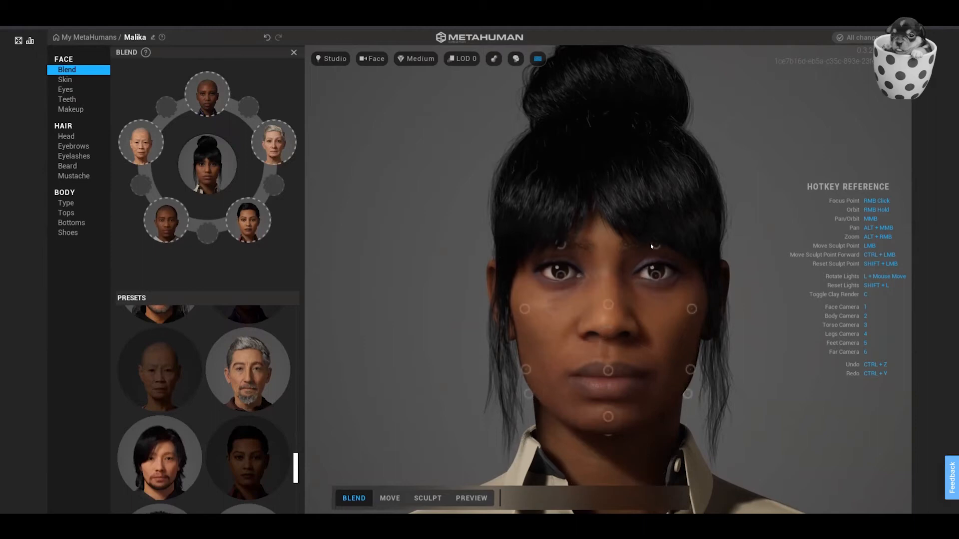
drag(654, 246, 655, 245)
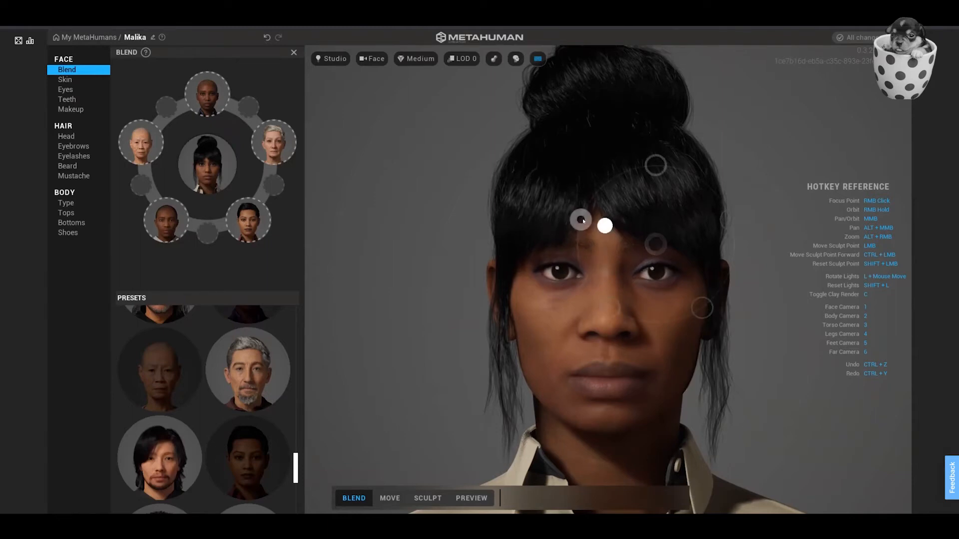
drag(580, 219, 590, 224)
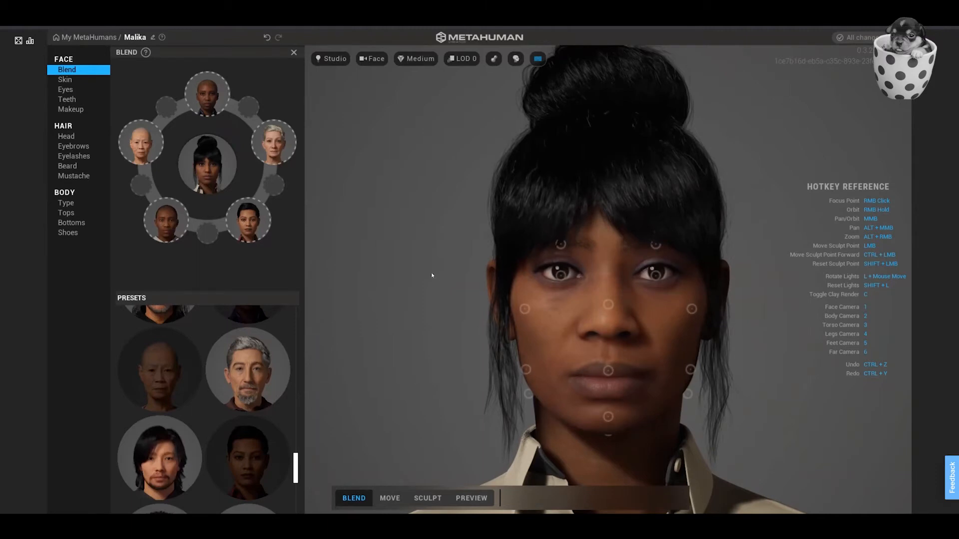
Blend Malika's ears toward the Tori preset from a side view and return to the front of the face.
alt+middle_drag(483, 269, 462, 271)
scroll(448, 273, up, 2)
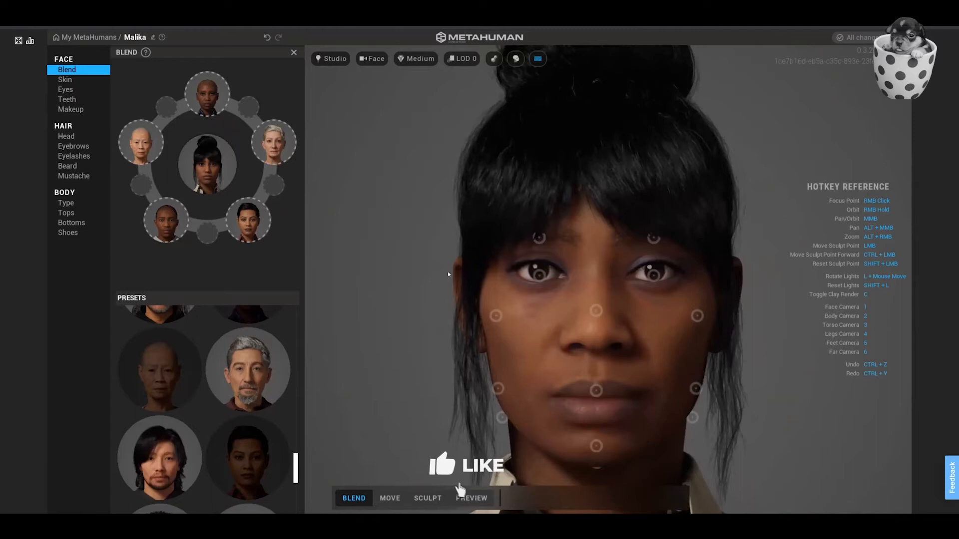
mouse_move(449, 271)
right_down()
mouse_move(682, 272)
mouse_move(608, 270)
right_up()
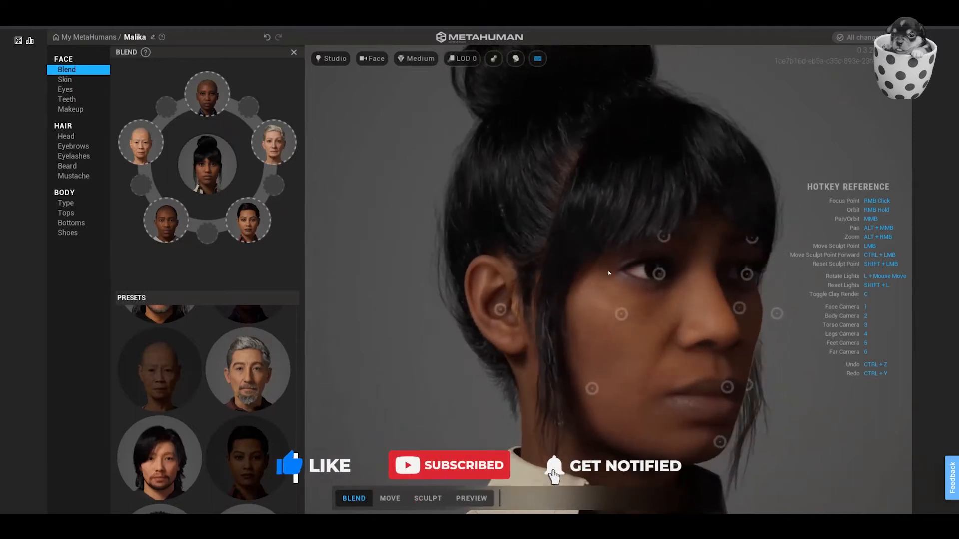
click(500, 310)
mouse_move(500, 309)
mouse_down()
mouse_move(541, 368)
mouse_move(512, 330)
mouse_move(533, 356)
mouse_up()
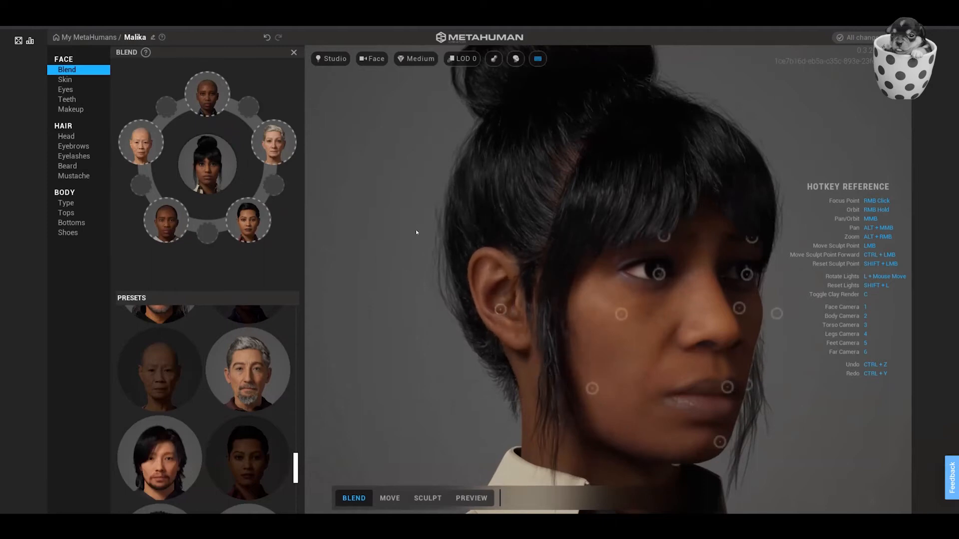
right_drag(427, 231, 273, 224)
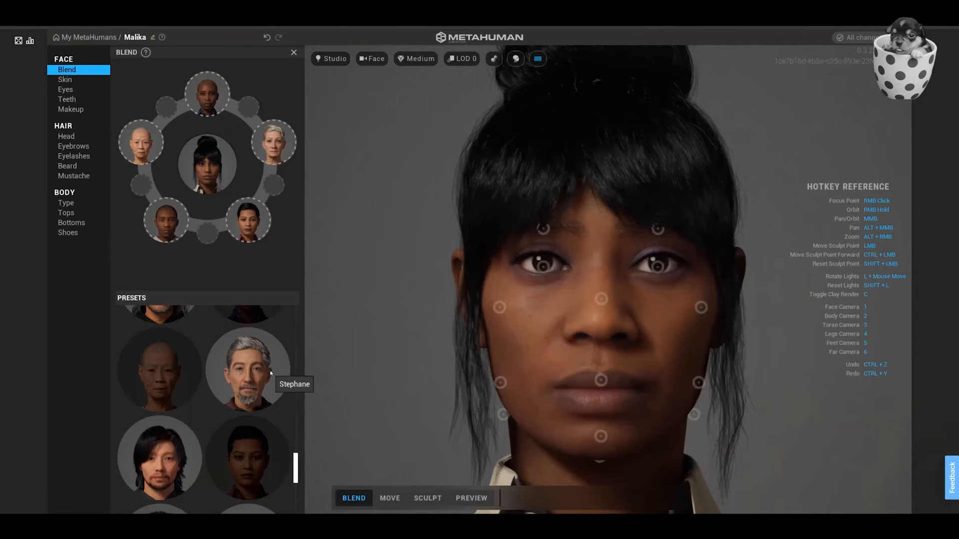
scroll(270, 371, down, 5)
scroll(270, 370, down, 1)
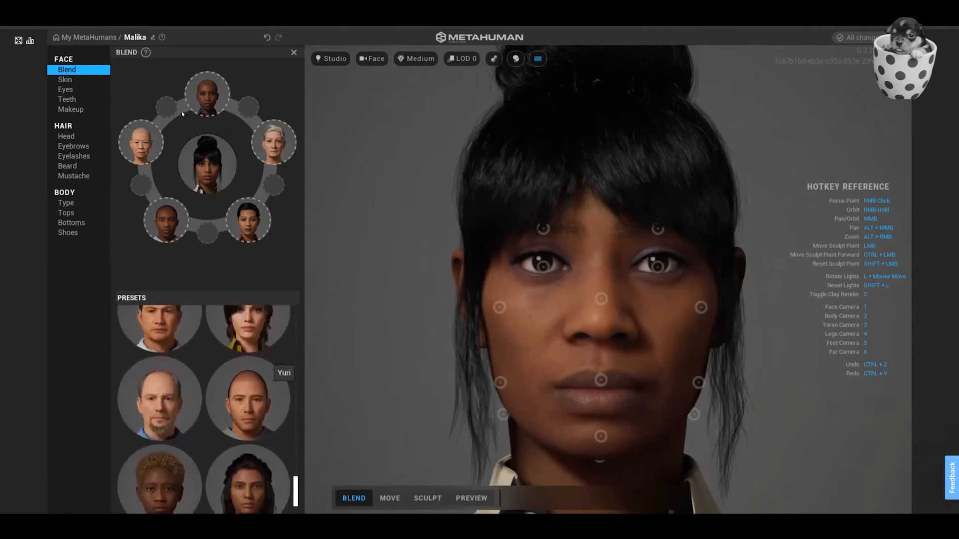
Open the face Skin settings and darken the skin color slightly by setting U to about 0.86.
click(66, 79)
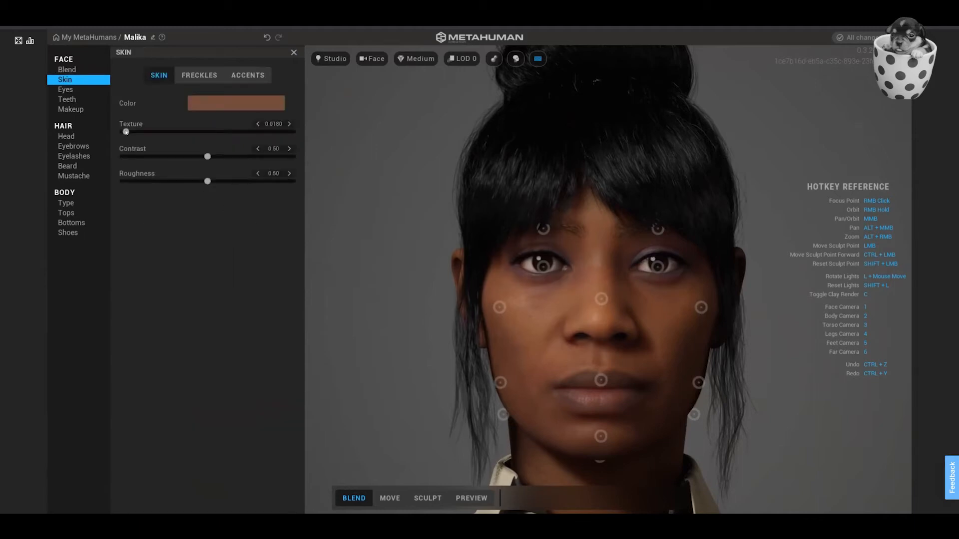
click(236, 106)
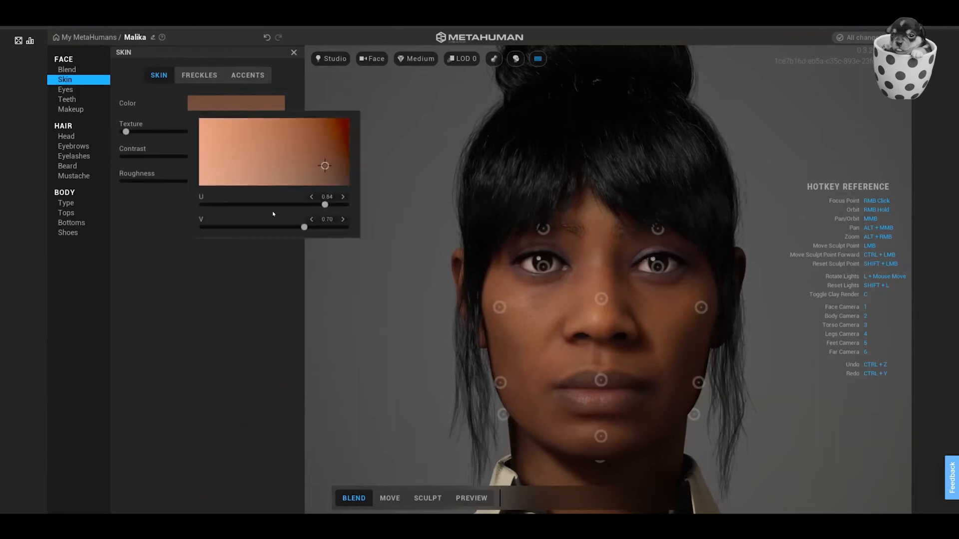
mouse_move(324, 204)
mouse_down()
mouse_move(300, 204)
mouse_move(329, 205)
mouse_up()
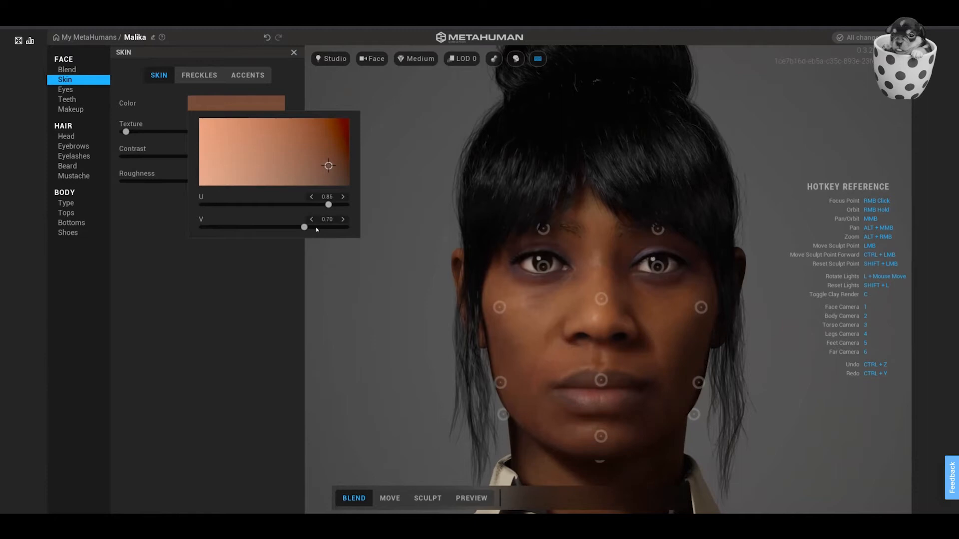
Try a higher V value for the skin color and undo that change.
drag(304, 228, 332, 231)
key(ctrl+z)
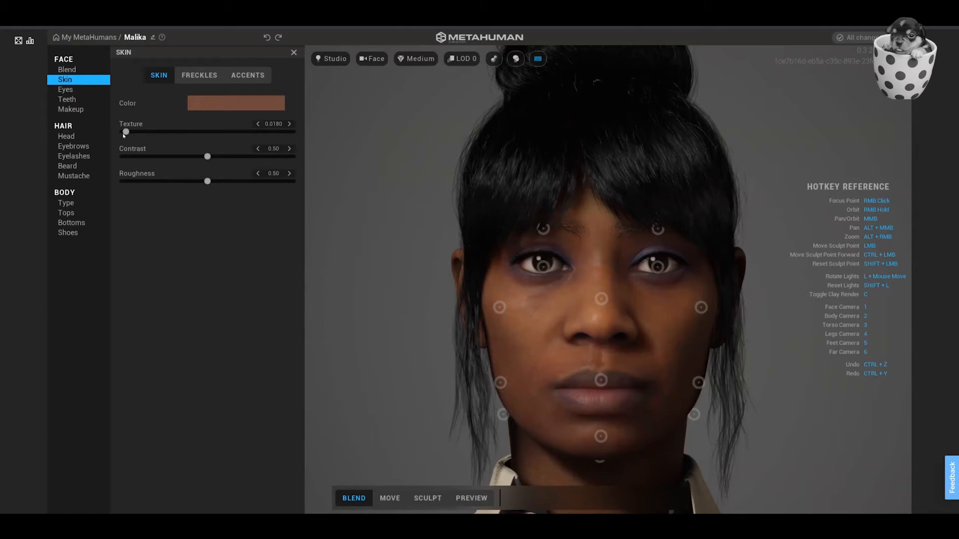
Raise the V value of the face skin color slightly.
click(225, 102)
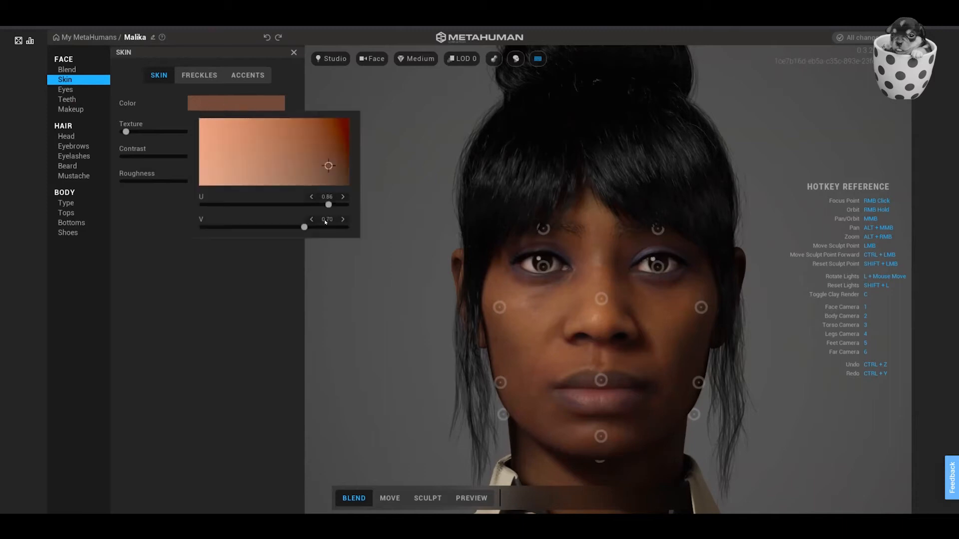
mouse_move(328, 205)
mouse_down()
mouse_move(306, 205)
mouse_move(327, 209)
mouse_up()
mouse_move(304, 227)
mouse_down()
mouse_move(292, 227)
mouse_move(317, 228)
mouse_up()
Compare the freckle patterns, apply the first one with fine freckles, and set its strength to 0.38 and density to 0.31.
click(202, 77)
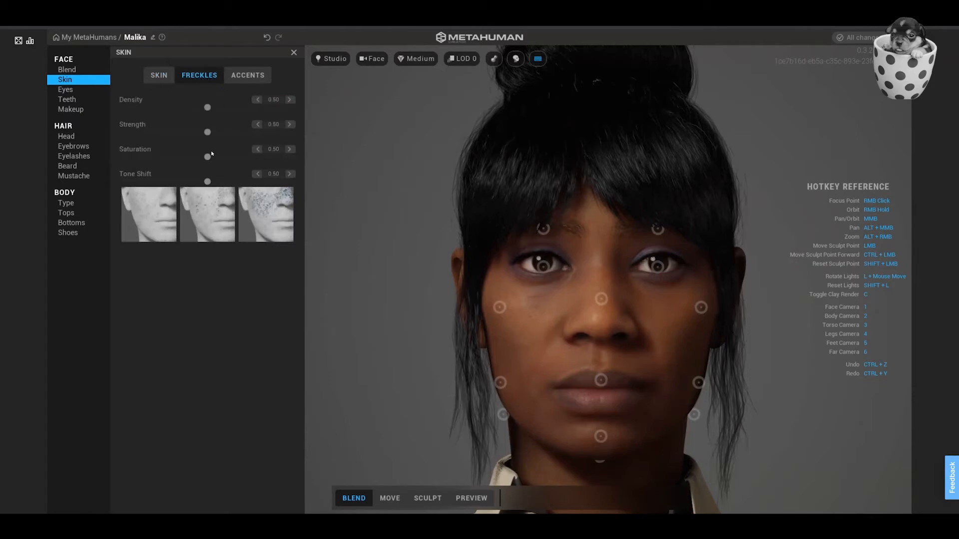
click(202, 212)
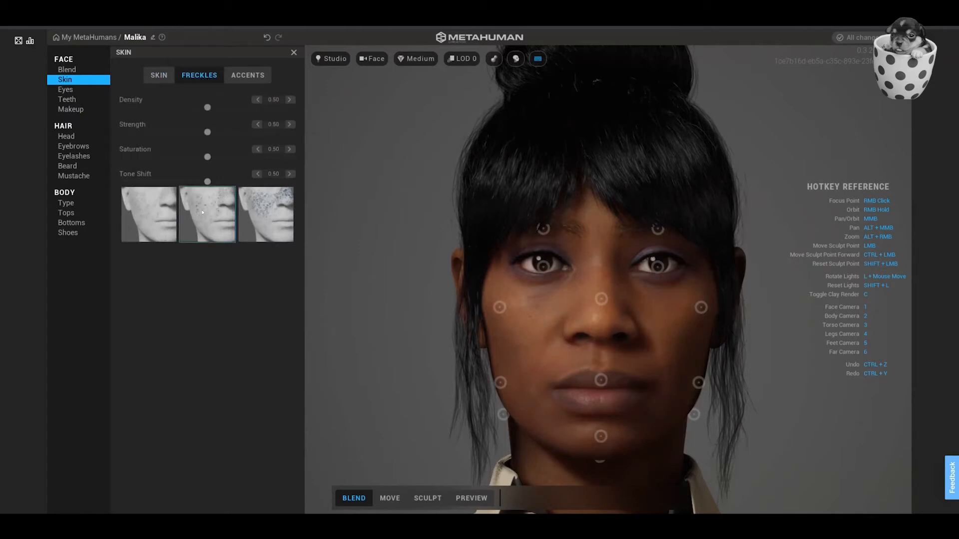
click(155, 218)
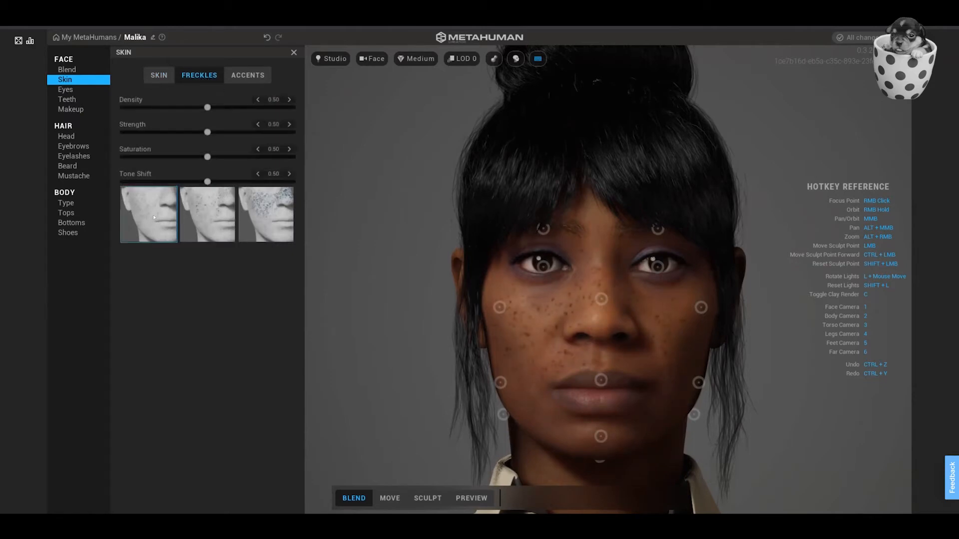
click(221, 223)
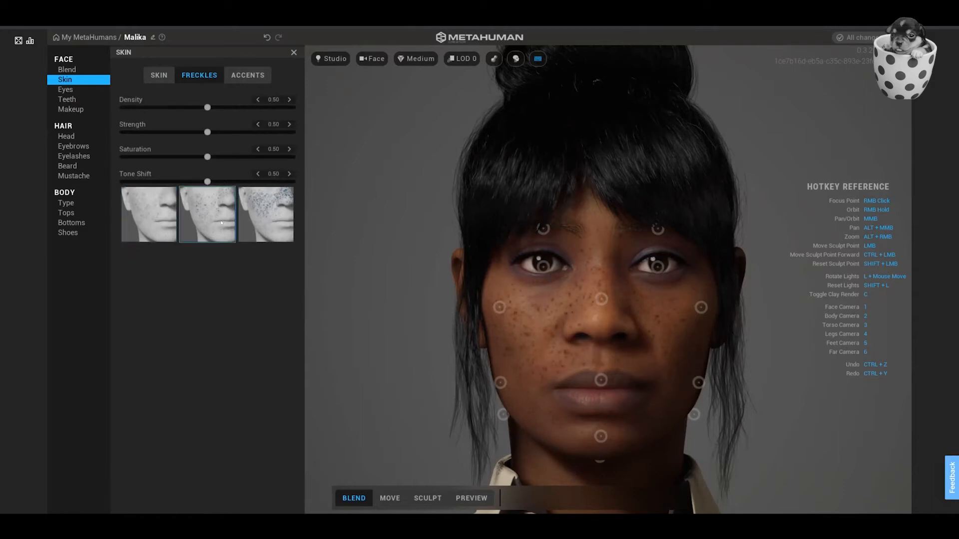
click(147, 223)
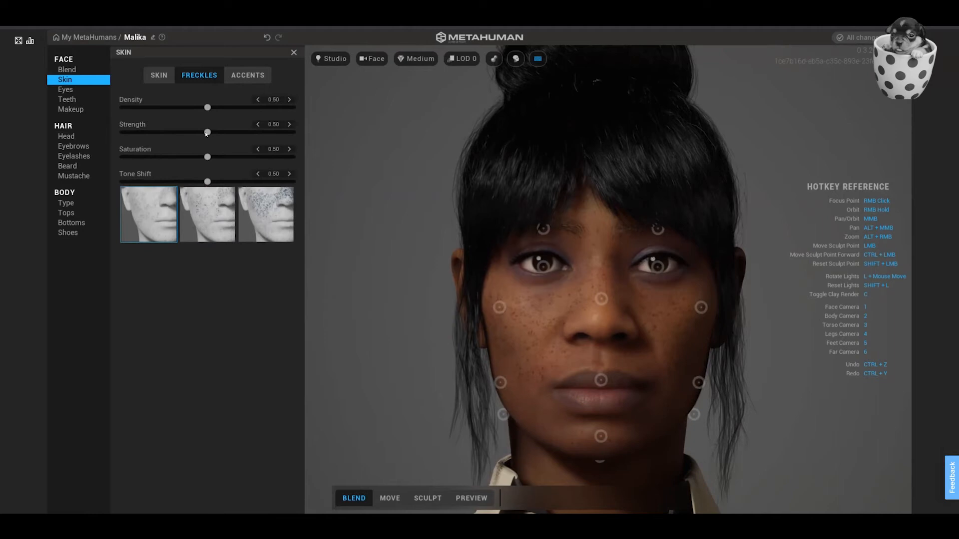
drag(207, 132, 197, 134)
drag(184, 134, 188, 109)
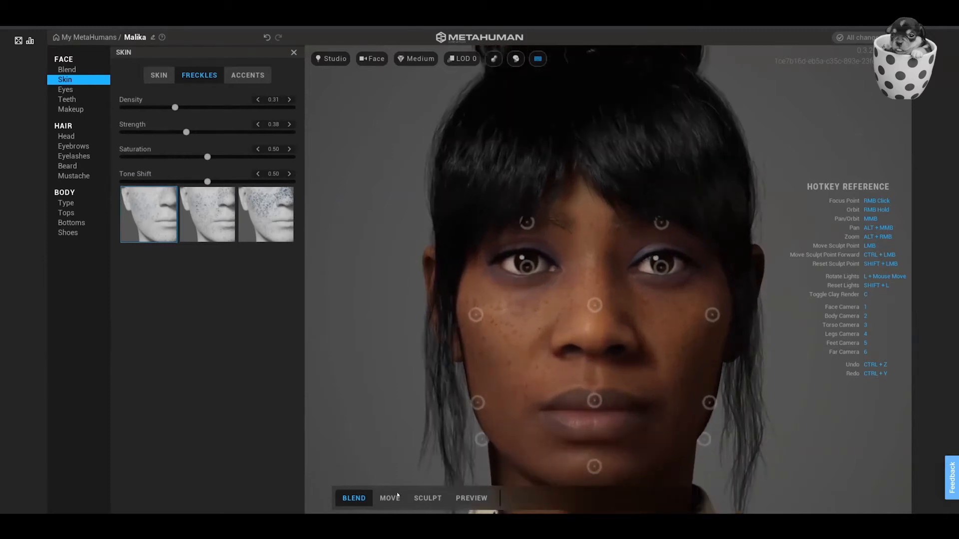
Switch to preview mode and try the brown eye Preset 002, settling on the amber preset beside it.
click(471, 498)
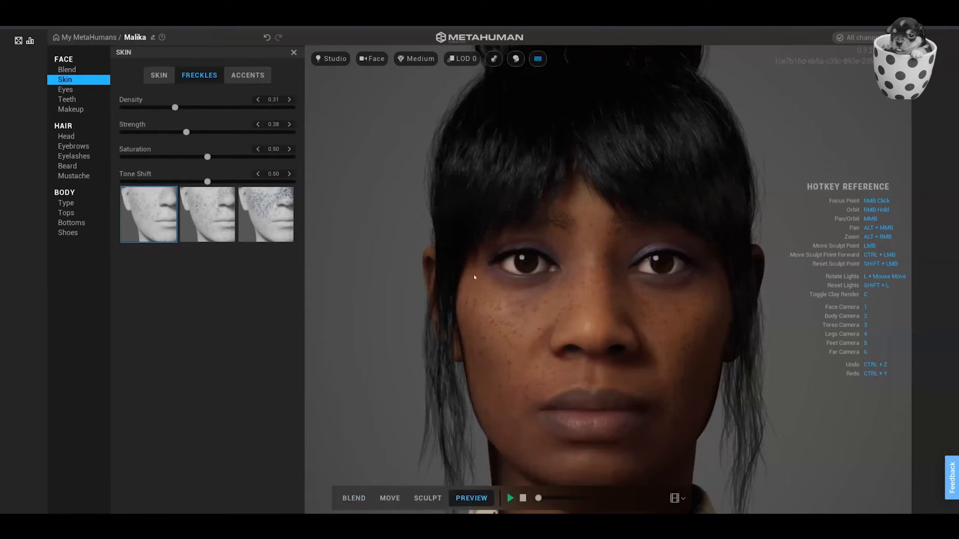
click(69, 91)
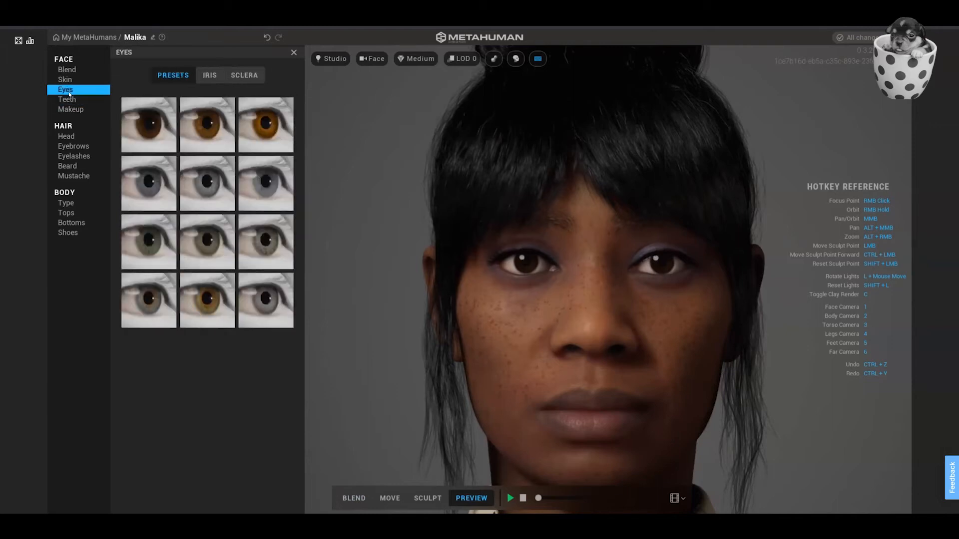
click(198, 128)
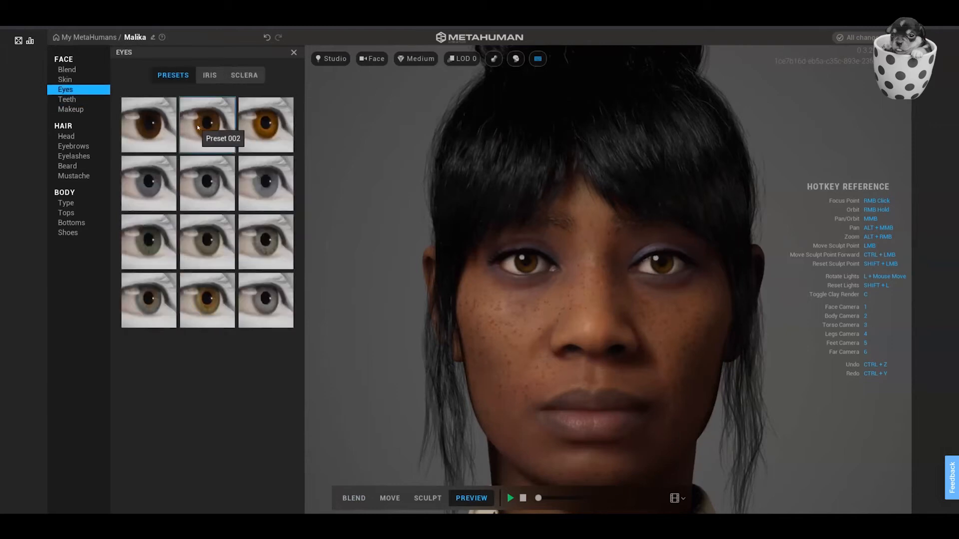
click(252, 123)
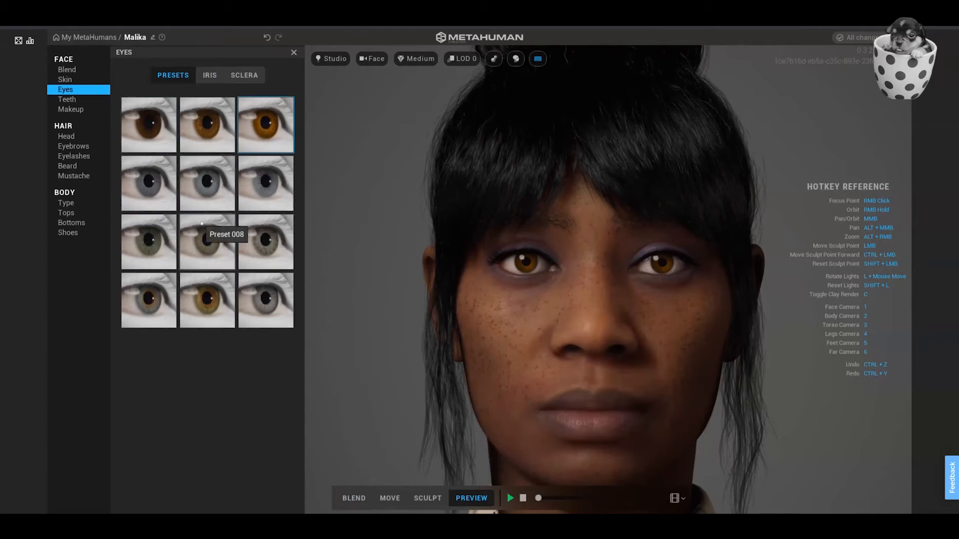
Open the Teeth settings and set Polycanine to 1.00 and Lower Shift to about 0.89.
click(66, 100)
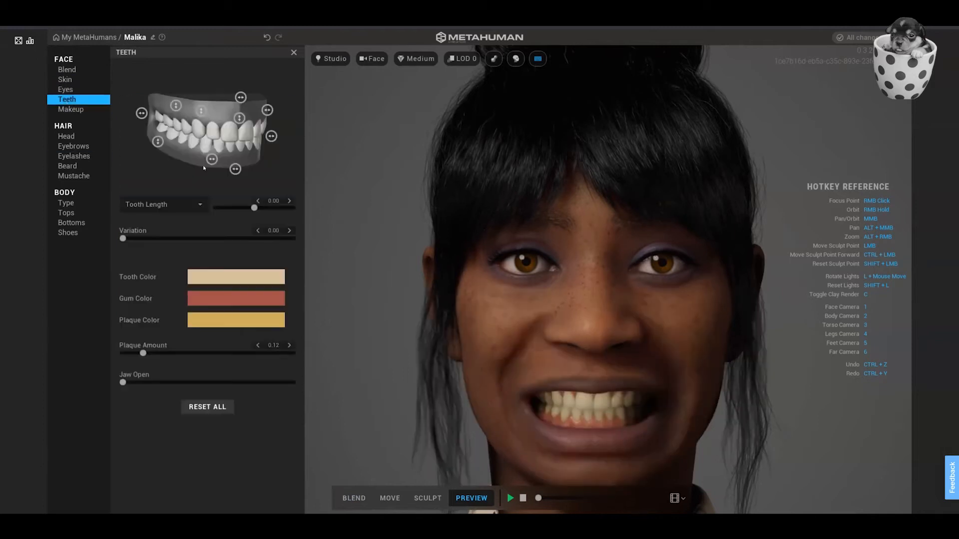
click(202, 110)
drag(203, 121, 210, 72)
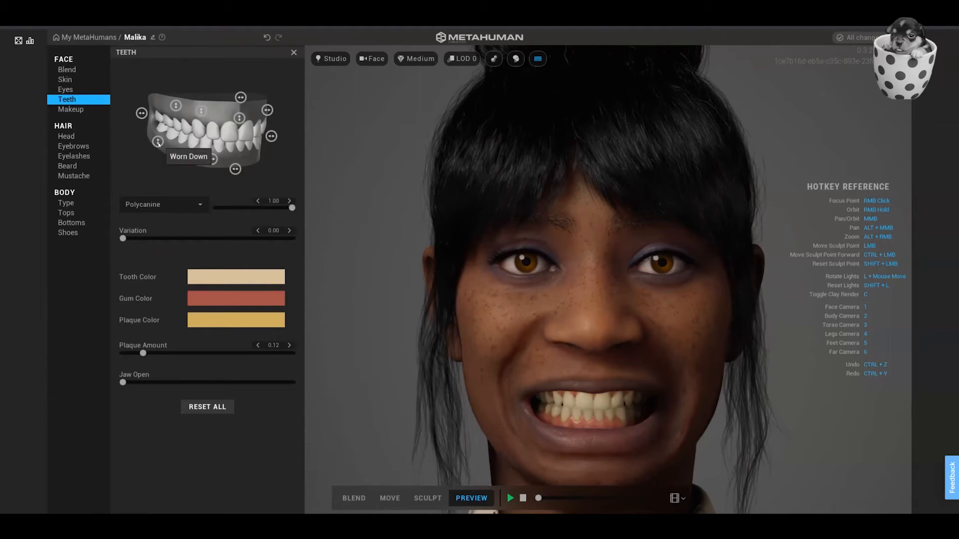
drag(212, 159, 246, 168)
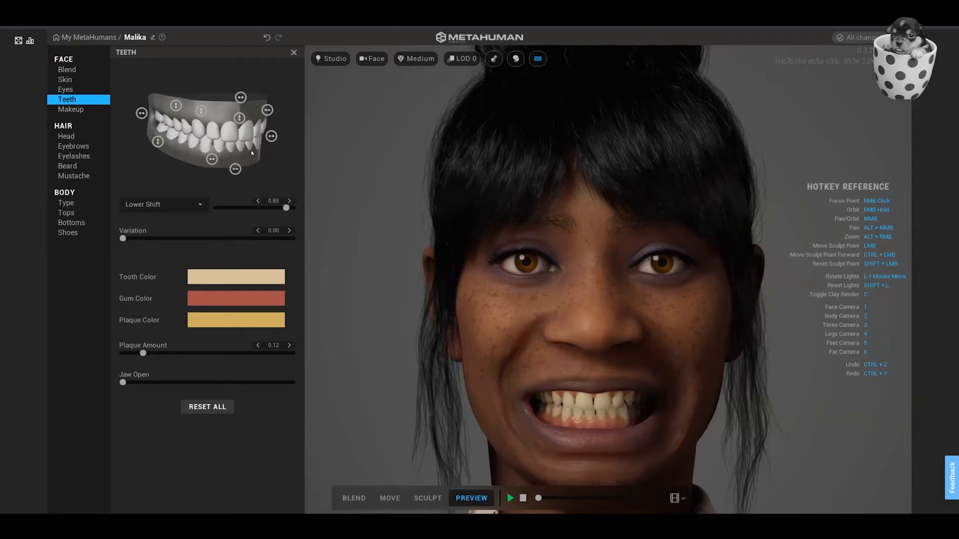
Set the teeth Overbite to 0.48, increase the Variation and try the Jaw Open control.
drag(271, 136, 282, 135)
drag(267, 109, 273, 110)
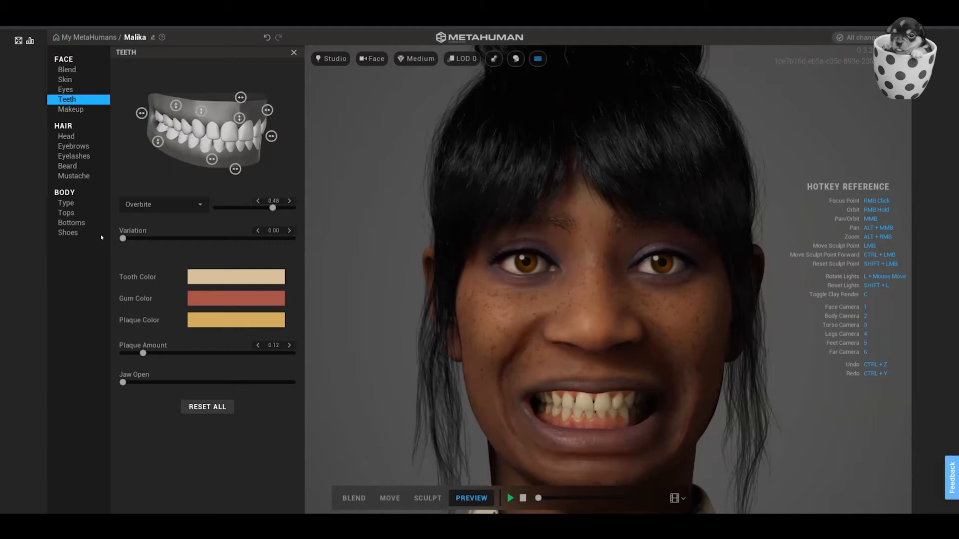
drag(123, 238, 166, 238)
drag(122, 383, 53, 369)
Open the Makeup settings, play and stop the preview animation, and return to the face camera.
click(68, 111)
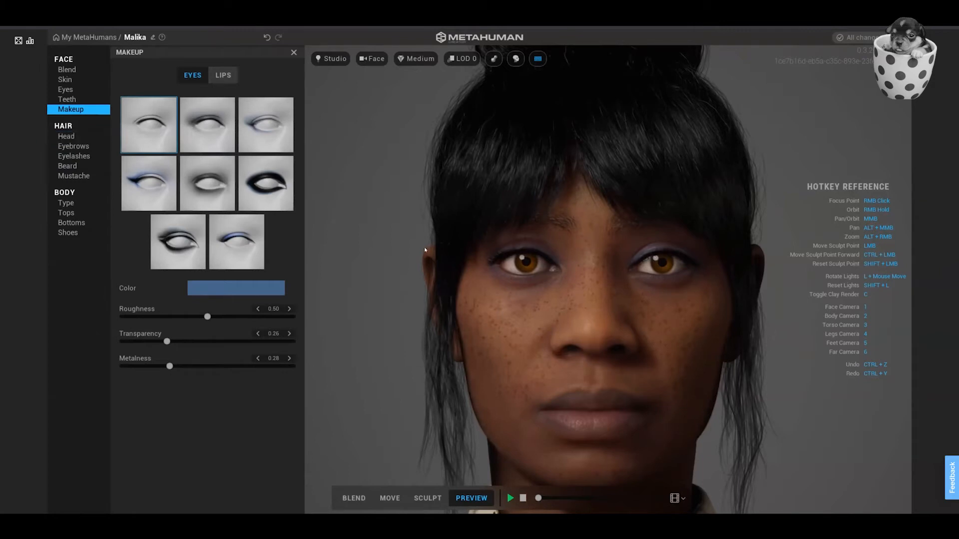
scroll(424, 247, down, 4)
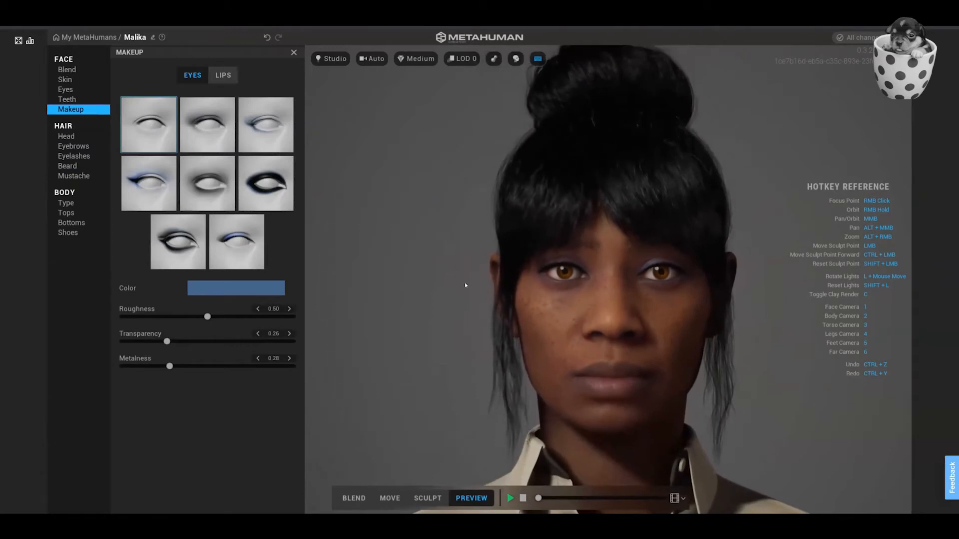
right_drag(578, 289, 463, 280)
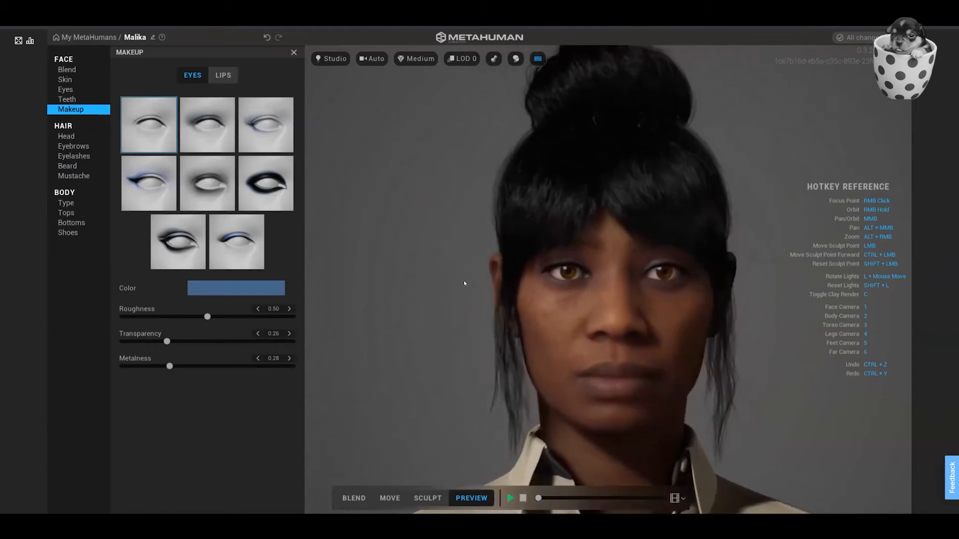
click(510, 499)
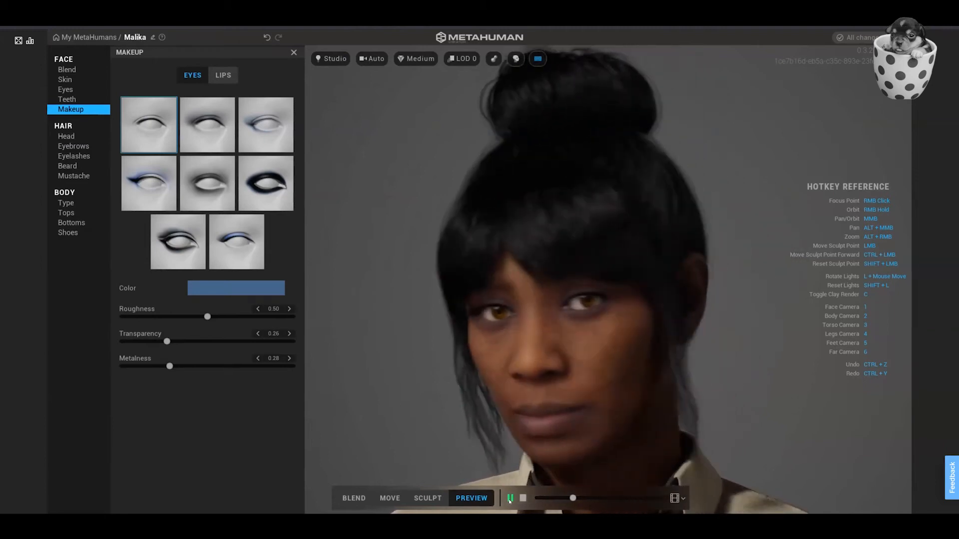
click(523, 498)
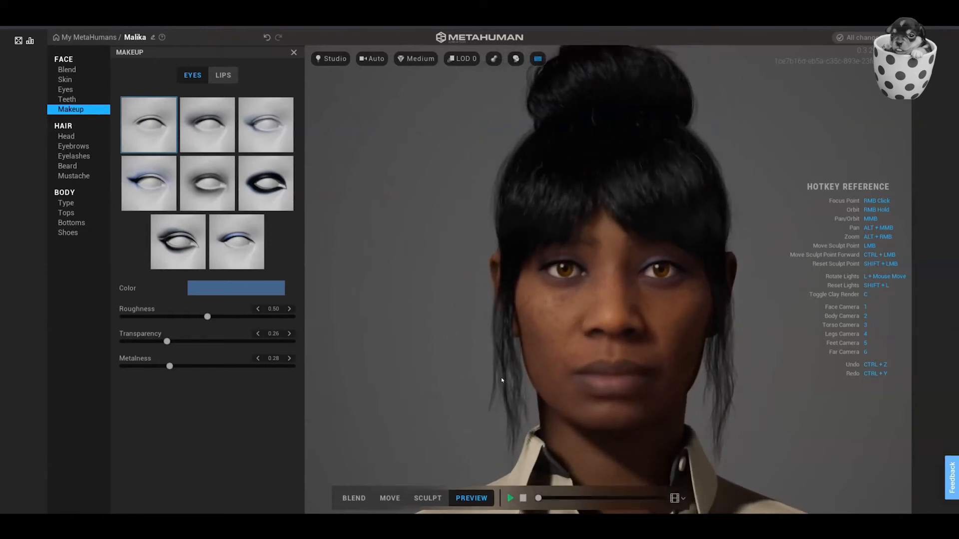
key(1)
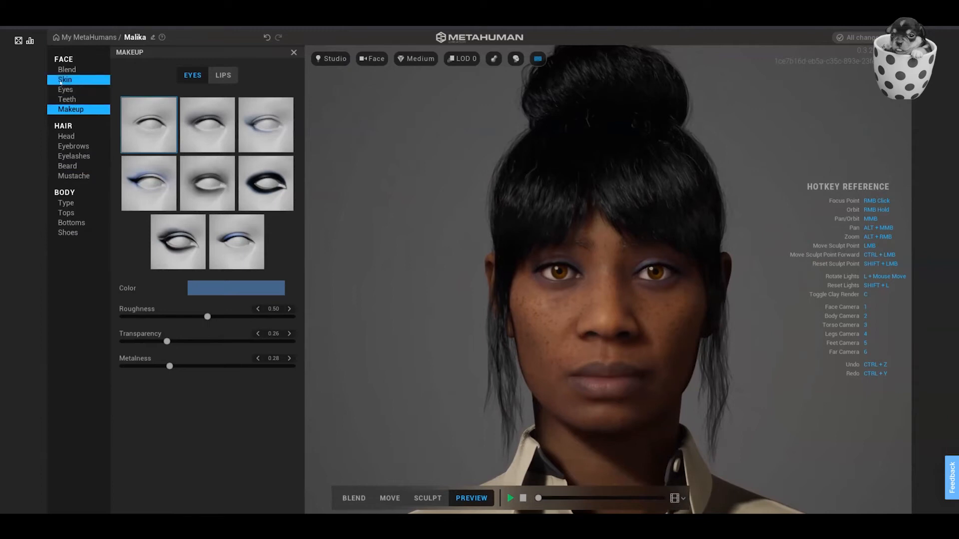
Set the cheek redness in the skin accents to 0.37.
click(60, 81)
click(248, 74)
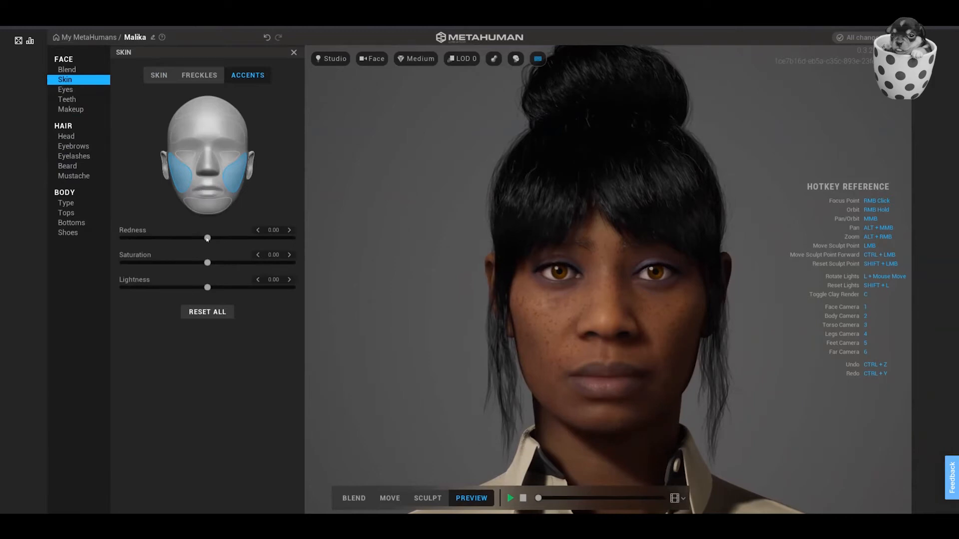
drag(207, 238, 239, 238)
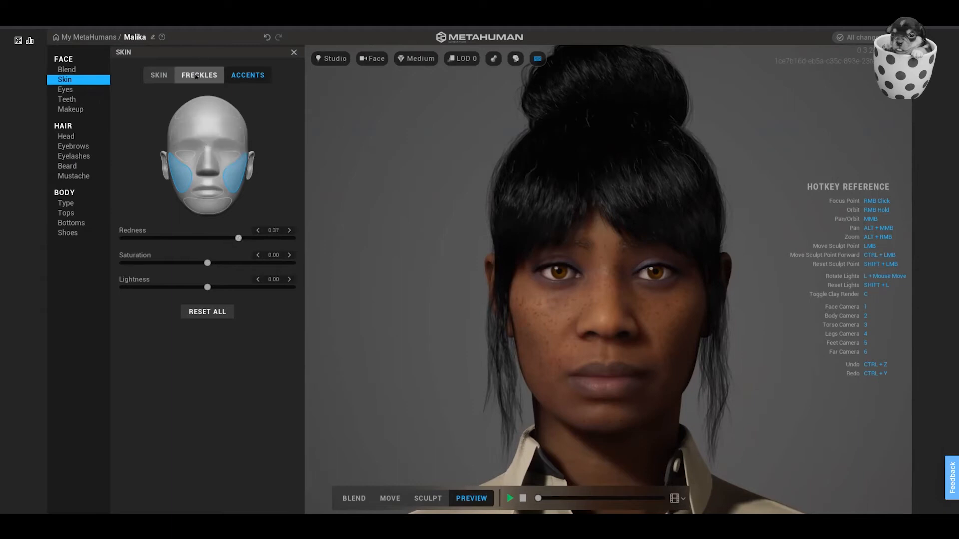
Try other skin roughness values, bring roughness back to 0.50, and set the skin texture to about 0.2473.
click(171, 76)
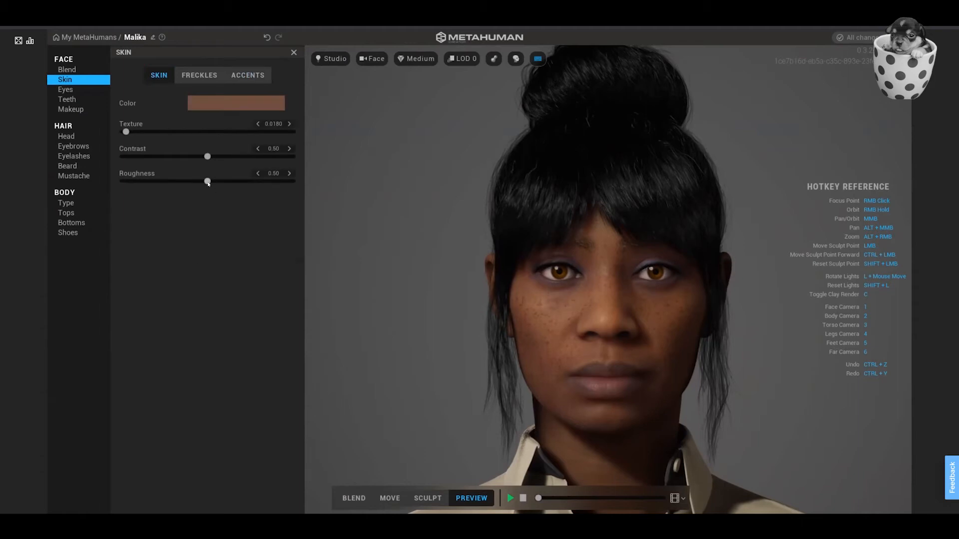
drag(208, 183, 275, 183)
drag(212, 183, 321, 195)
drag(129, 133, 144, 132)
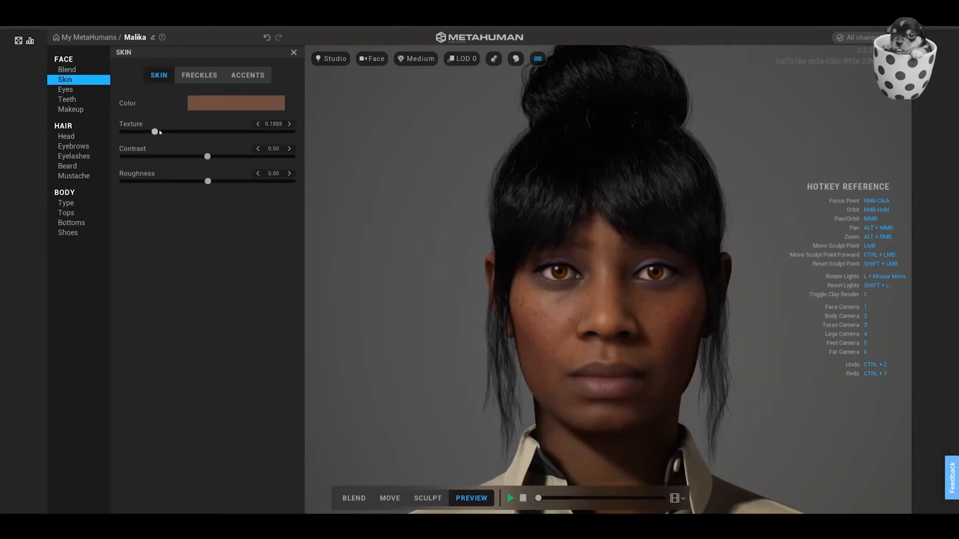
click(159, 132)
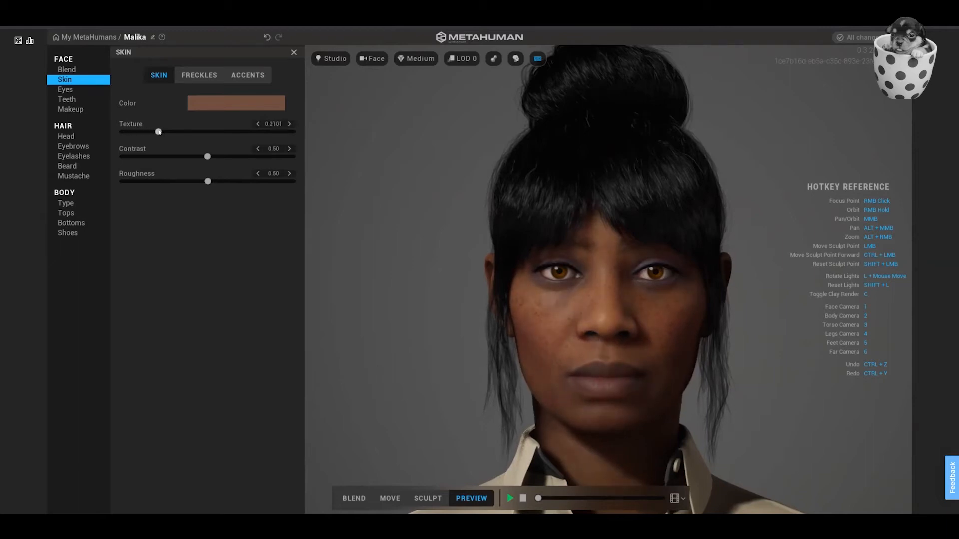
drag(159, 131, 165, 132)
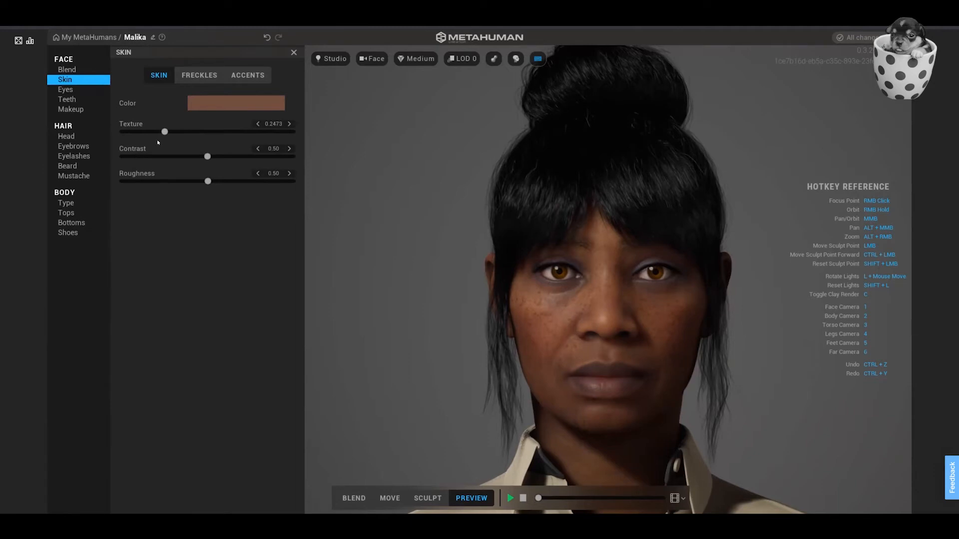
Reduce the cheek redness in the skin accents.
click(248, 76)
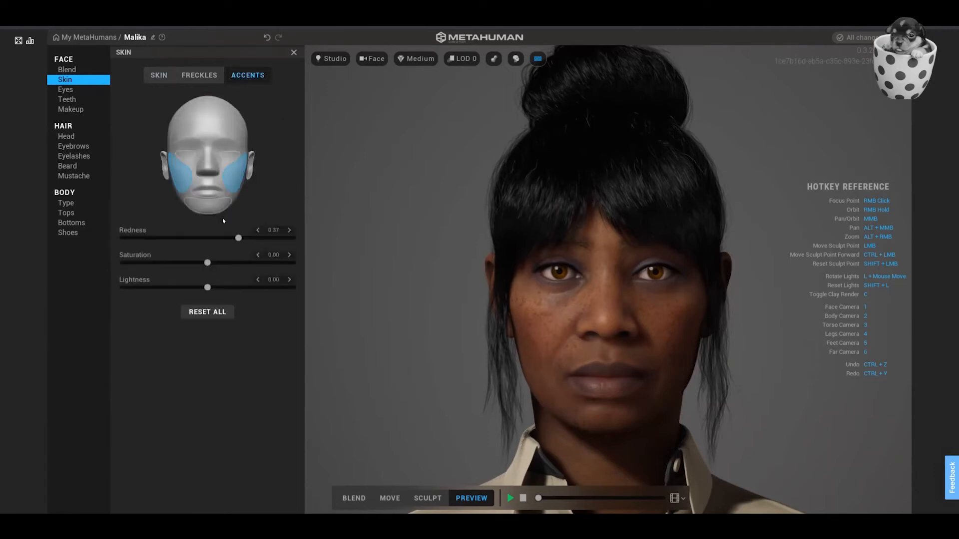
drag(235, 239, 217, 239)
Review the head hairstyles, keep the current bun, and set the hair's Salt & Pepper to 0.02 and Roughness to 0.24.
click(72, 90)
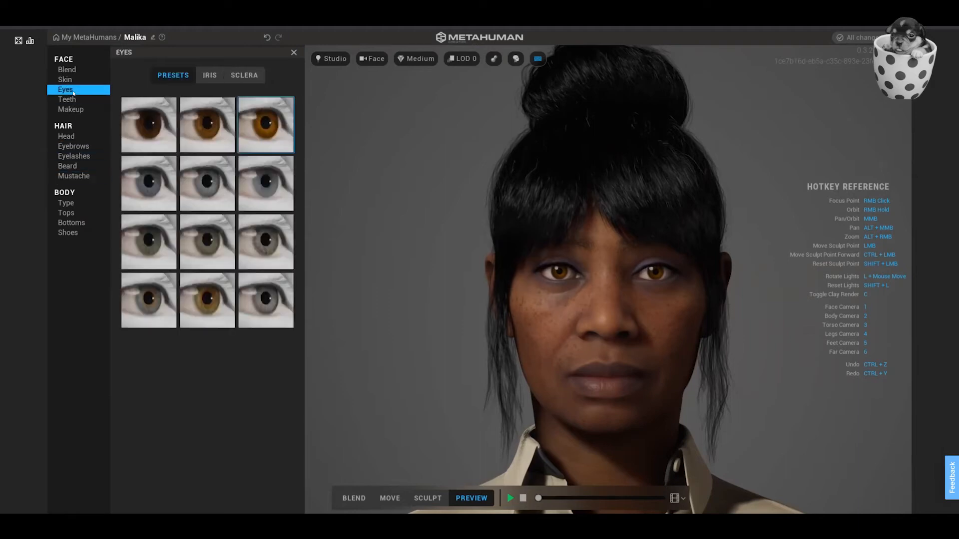
click(69, 109)
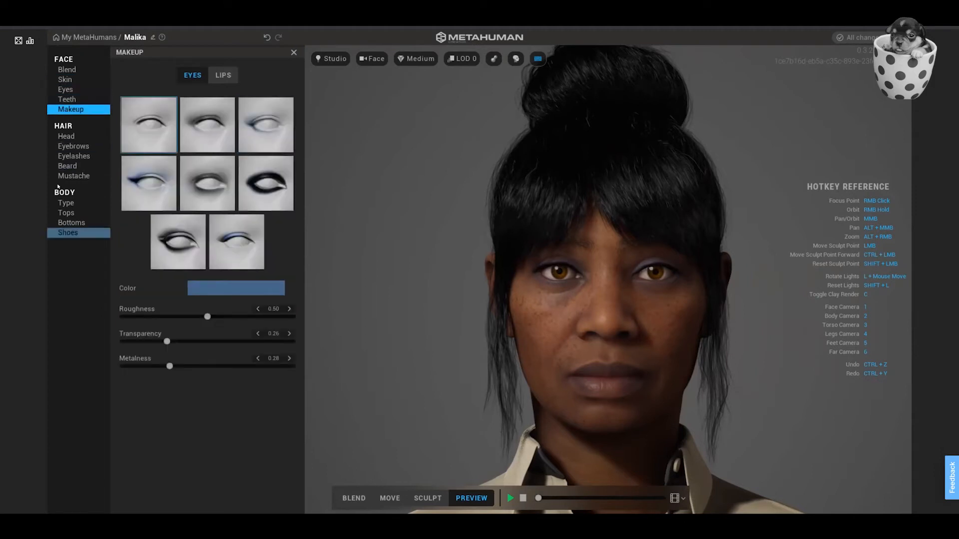
click(68, 139)
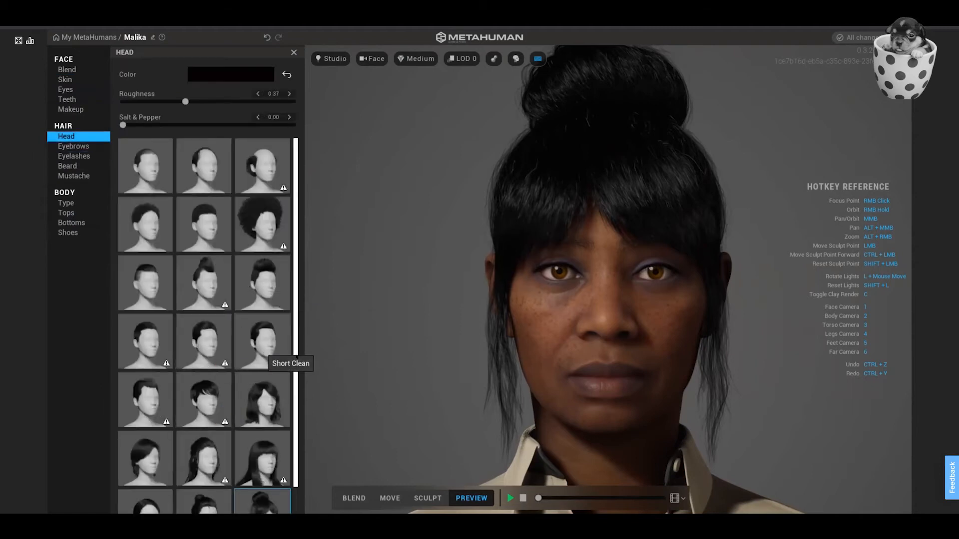
scroll(294, 400, down, 1)
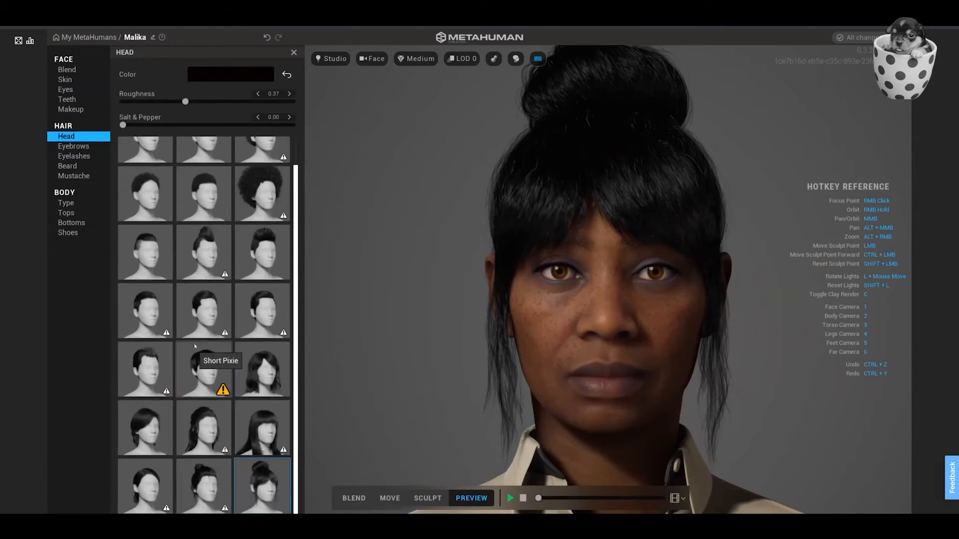
mouse_move(219, 330)
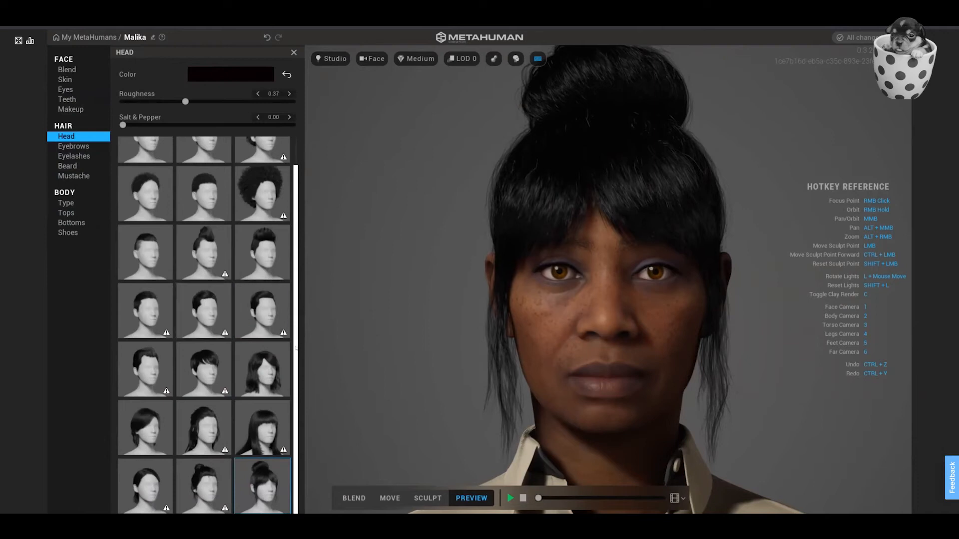
scroll(297, 280, up, 1)
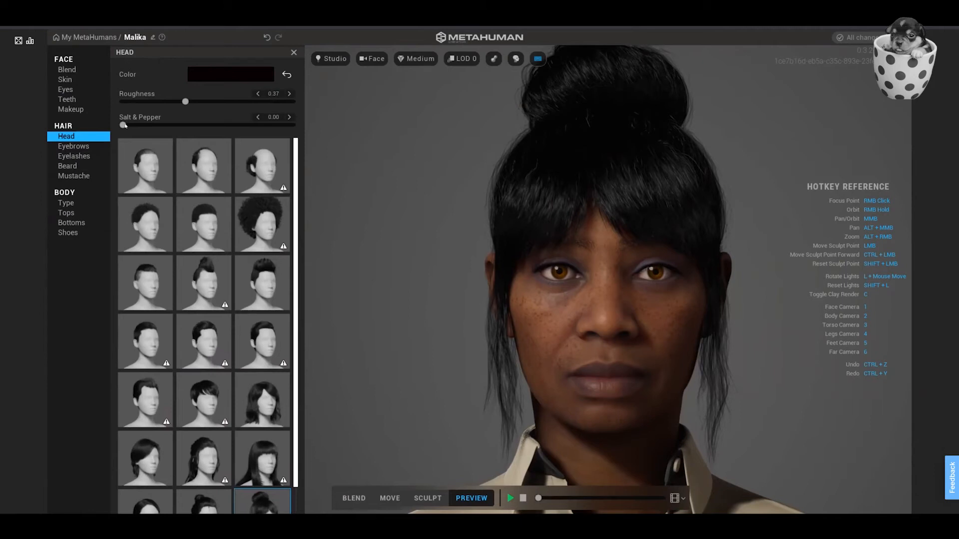
mouse_move(125, 125)
mouse_down()
mouse_move(271, 127)
mouse_move(130, 127)
mouse_up()
drag(130, 126, 126, 126)
drag(186, 102, 145, 102)
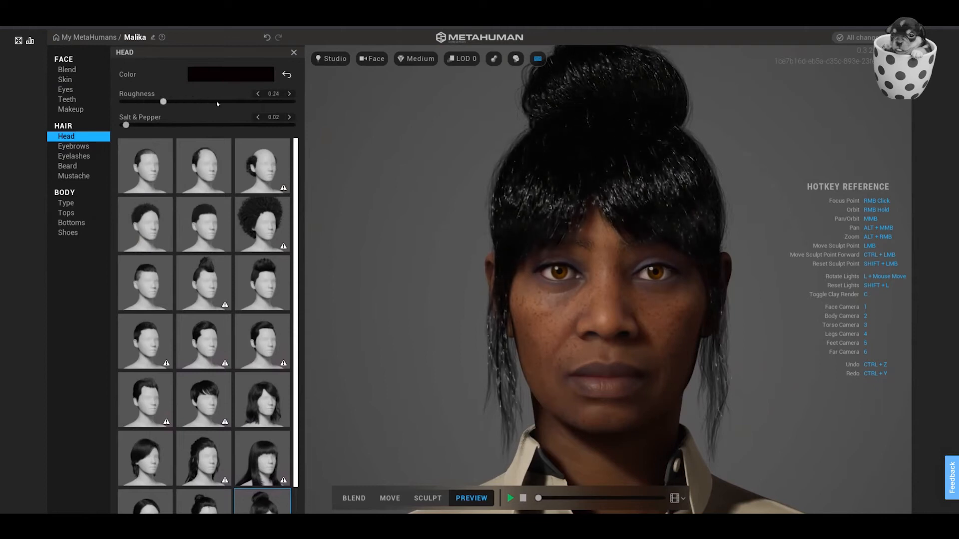
Set the head hair's Roughness to 0.37 and check the bun's sheen from the side.
drag(217, 102, 185, 106)
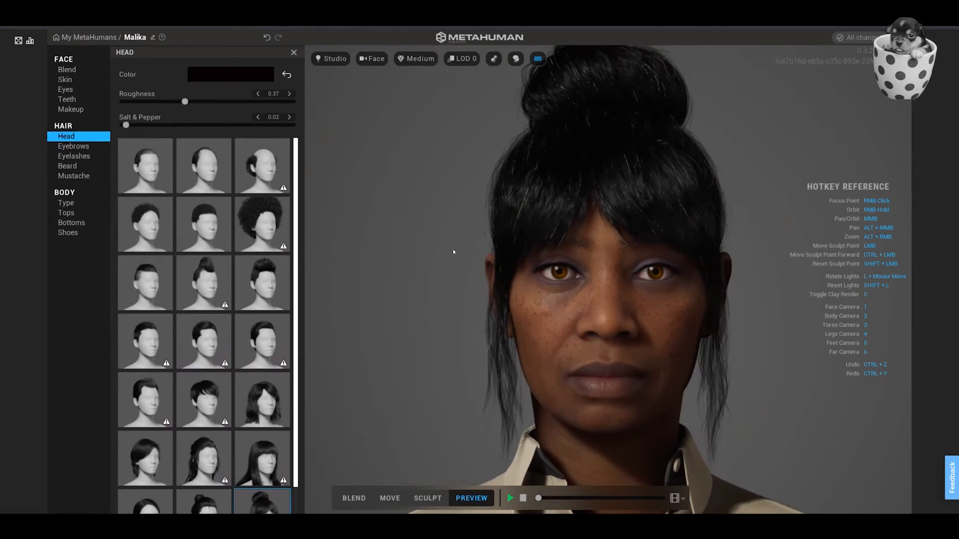
right_drag(500, 251, 391, 256)
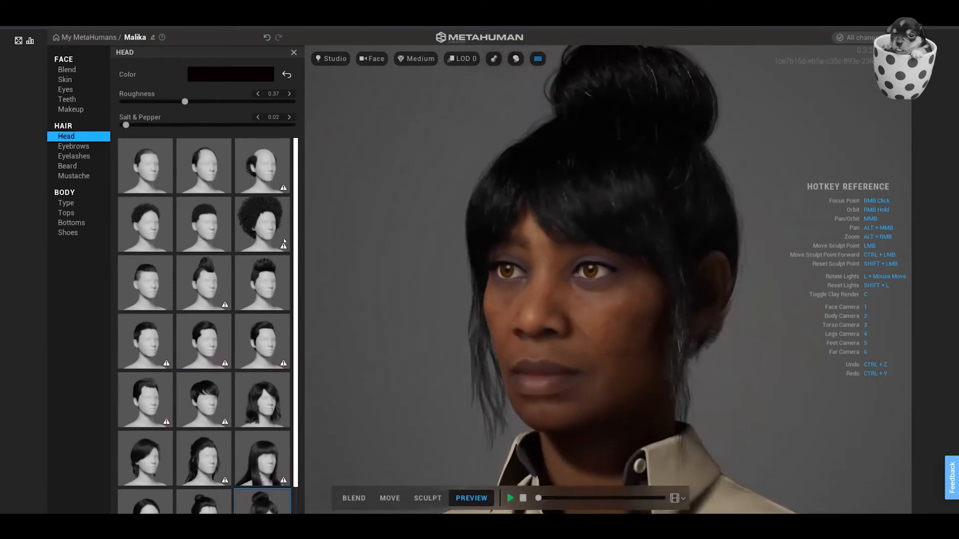
right_drag(284, 241, 429, 250)
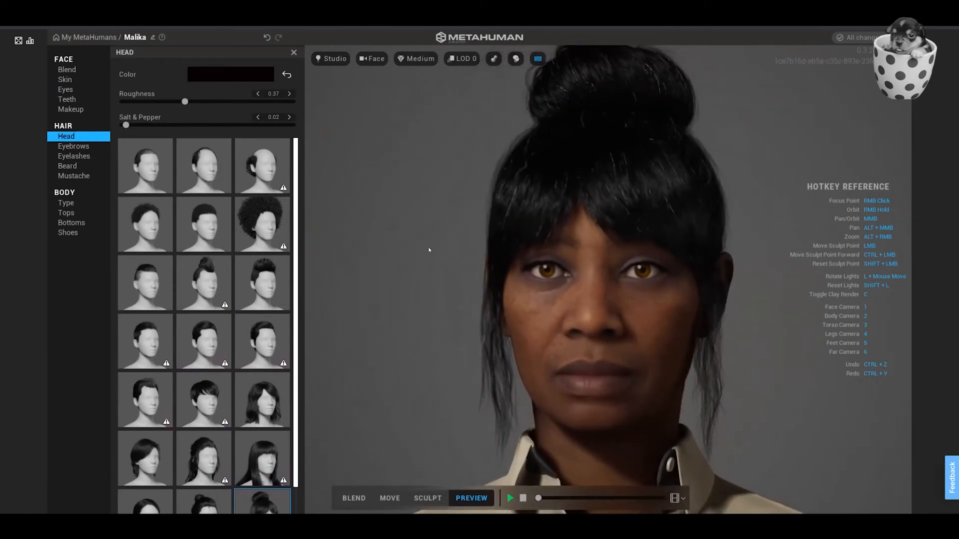
Change the hairstyle to Medium Bob Curly and inspect how it falls around the face.
click(261, 407)
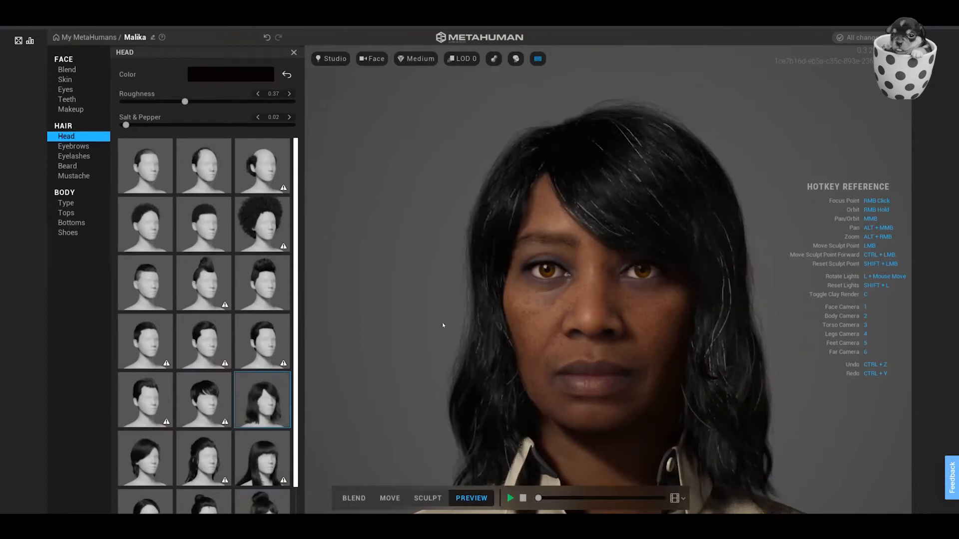
right_drag(457, 317, 430, 310)
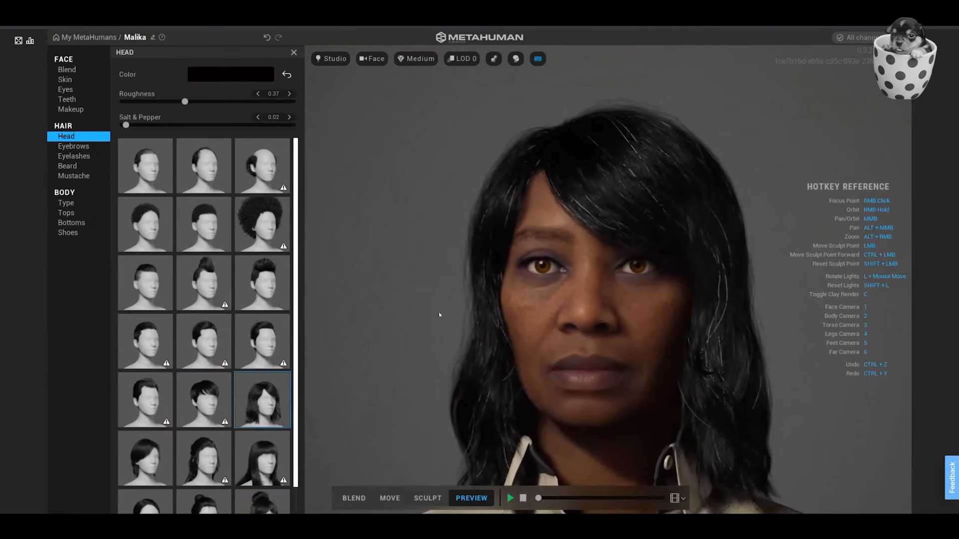
alt+middle_drag(524, 321, 460, 281)
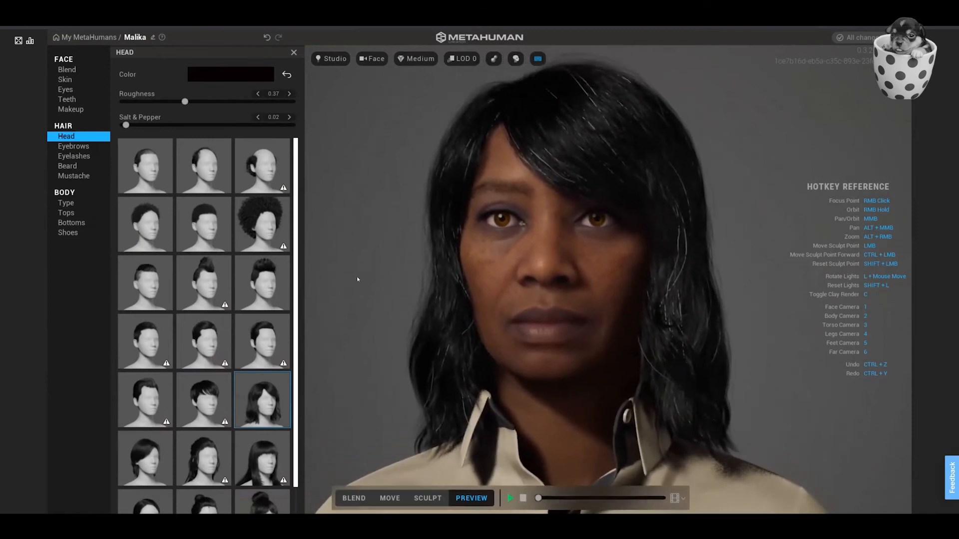
right_drag(357, 277, 381, 283)
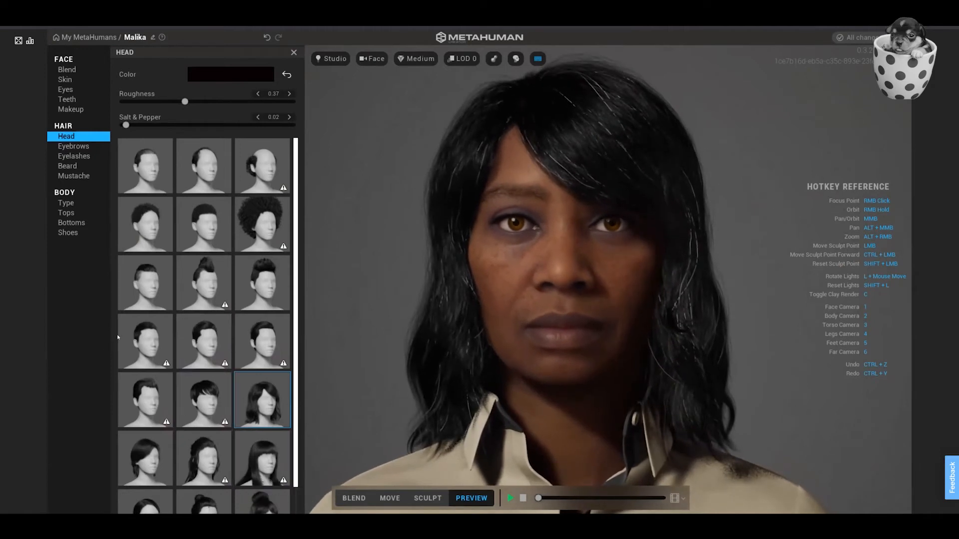
Change the eyebrows to the first style in the third row and the eyelashes to the third style in the first row.
click(73, 146)
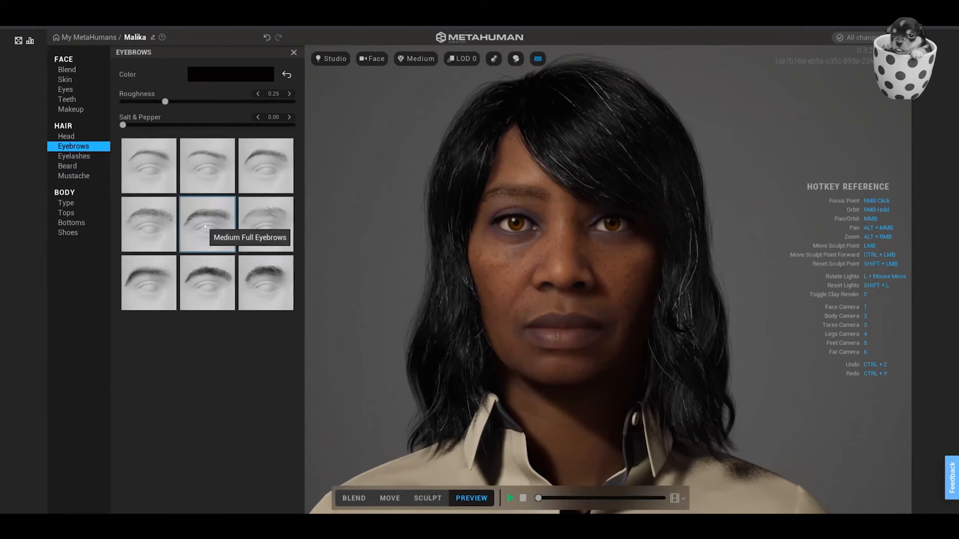
click(152, 279)
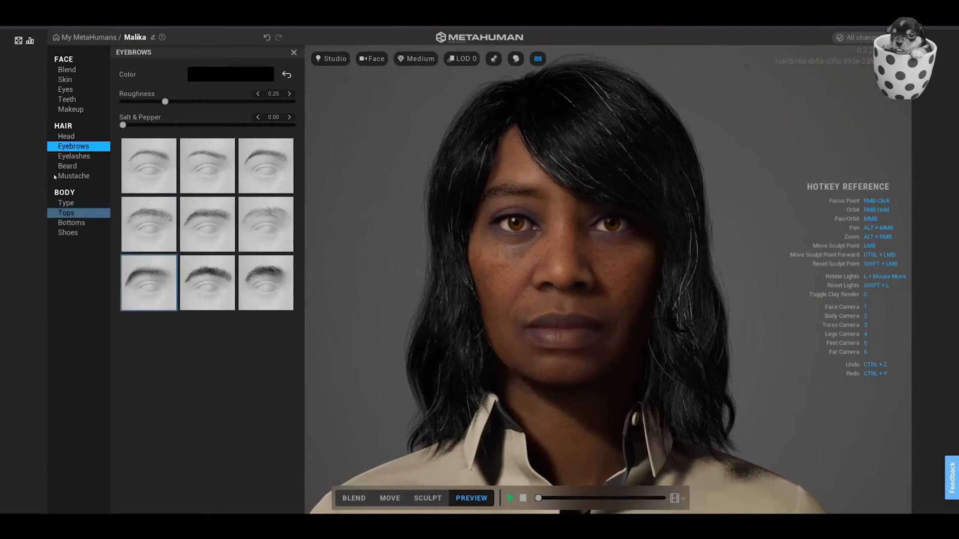
click(78, 159)
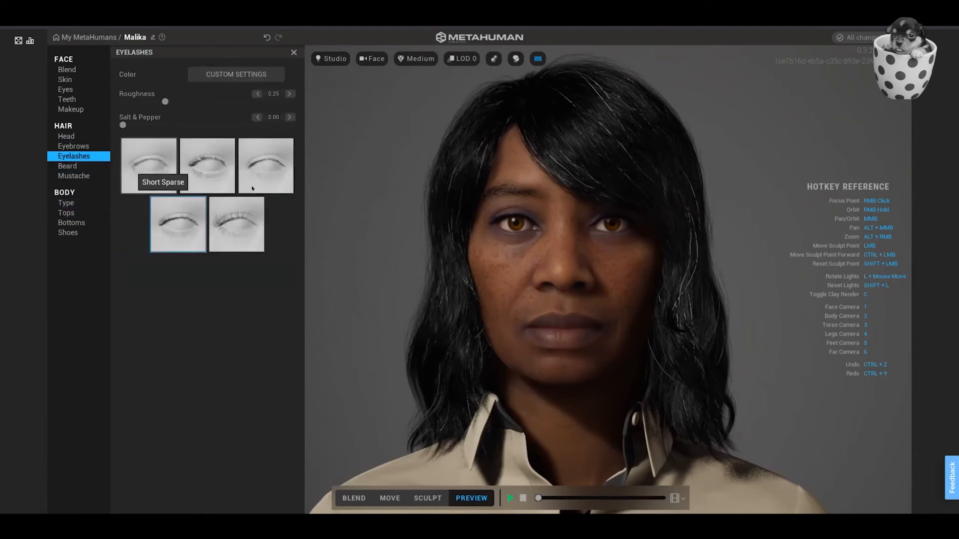
click(275, 175)
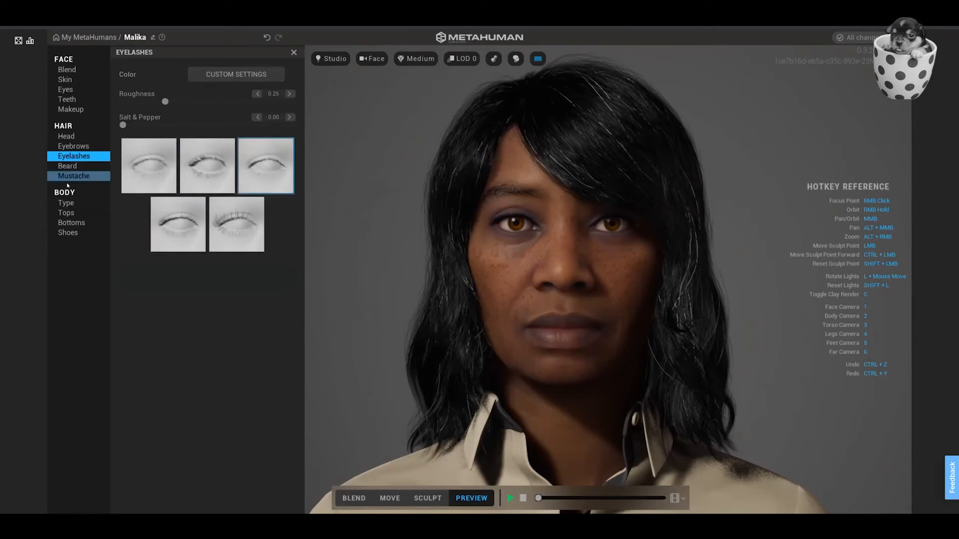
Review the beard styles and keep the character clean-shaven.
click(76, 170)
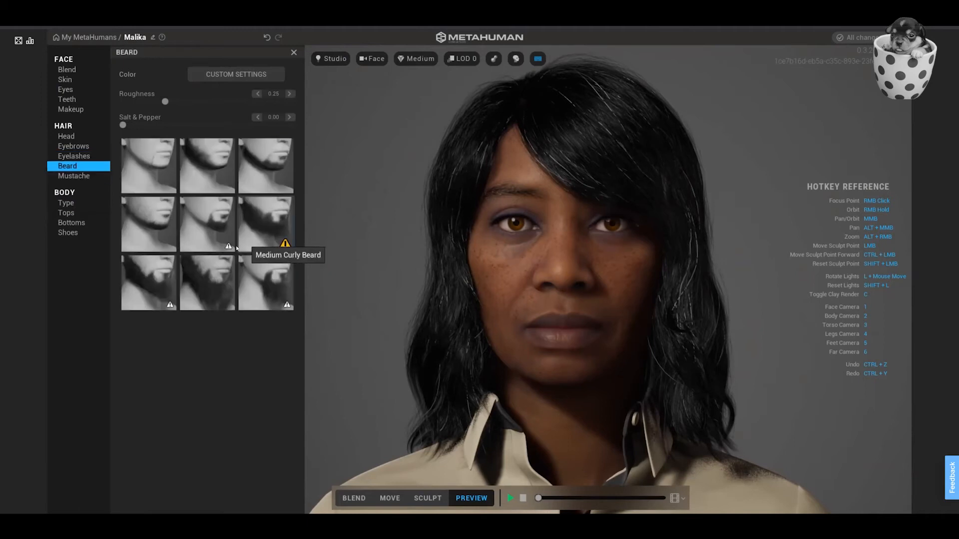
click(162, 169)
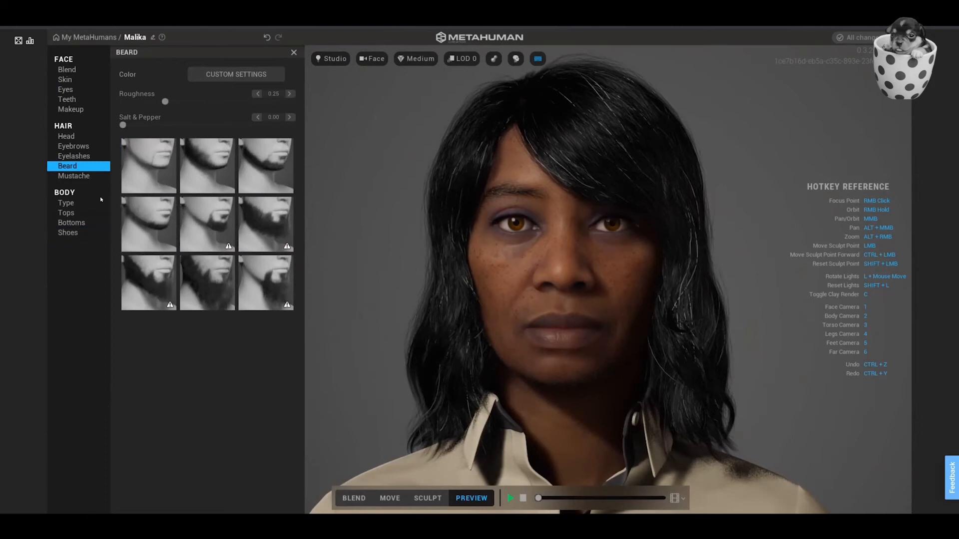
Play and stop the preview animation, return to the face view, and set the render quality to Medium.
click(510, 498)
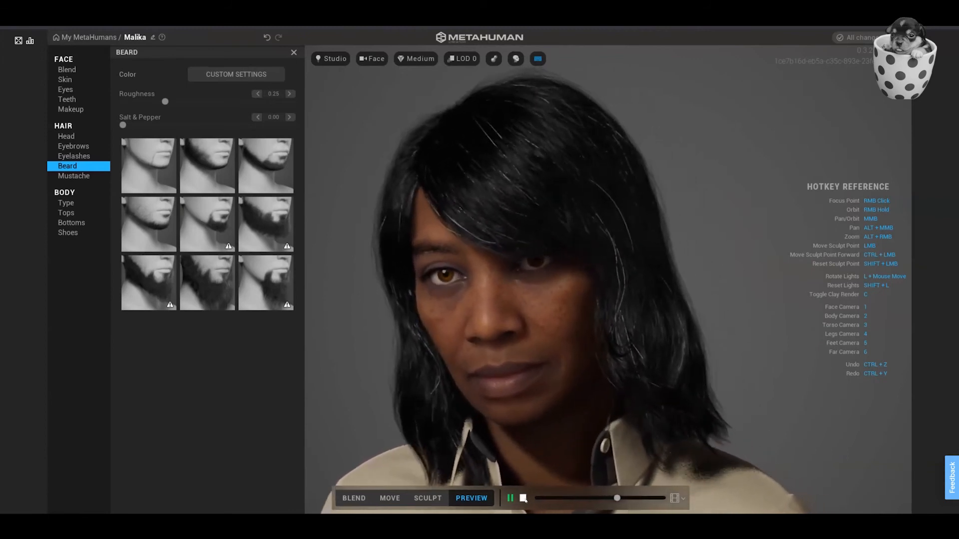
click(523, 499)
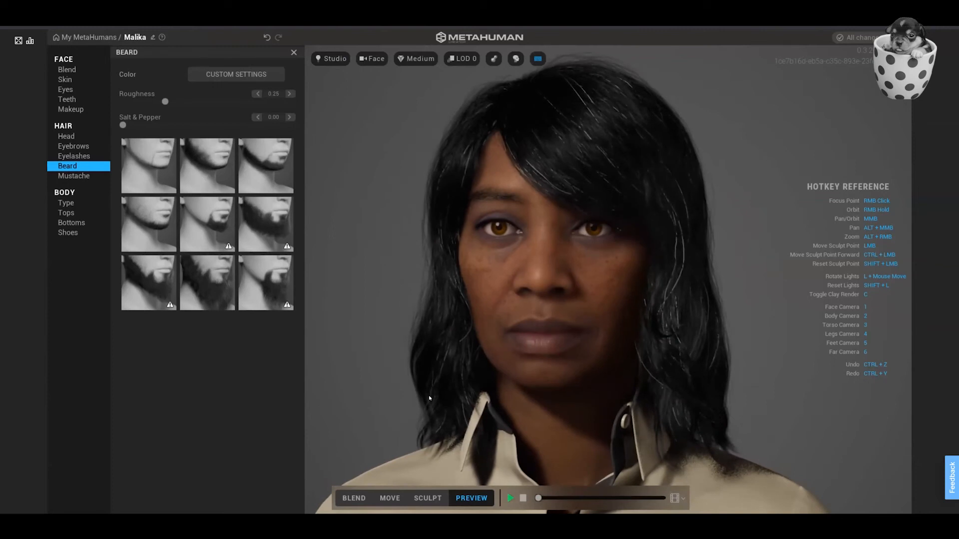
key(1)
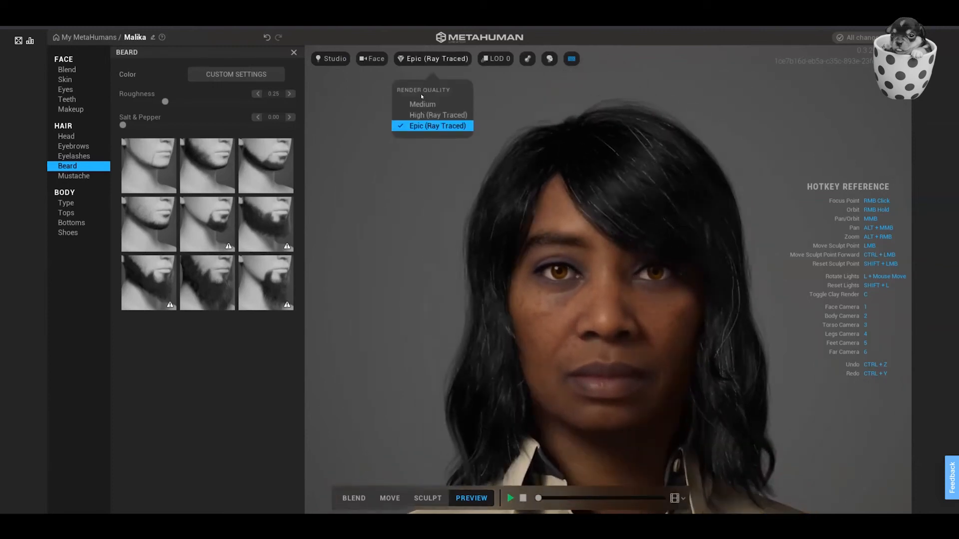
click(422, 105)
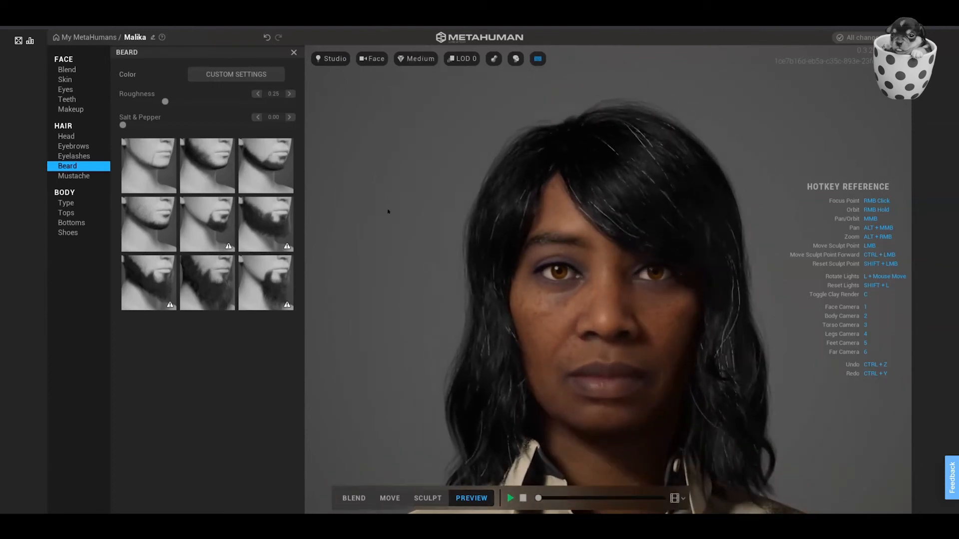
Give the character the fuller female body type of average height and check it in the torso view.
click(68, 203)
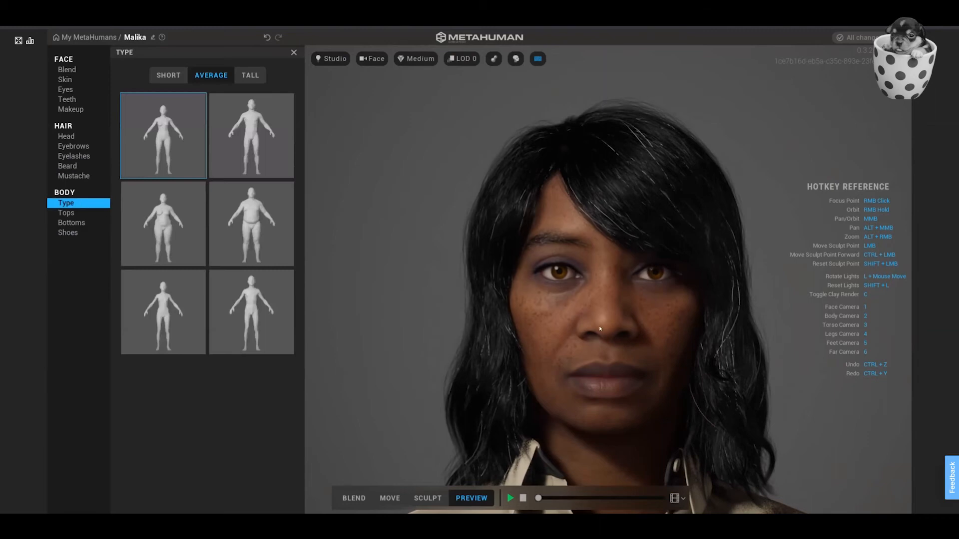
key(3)
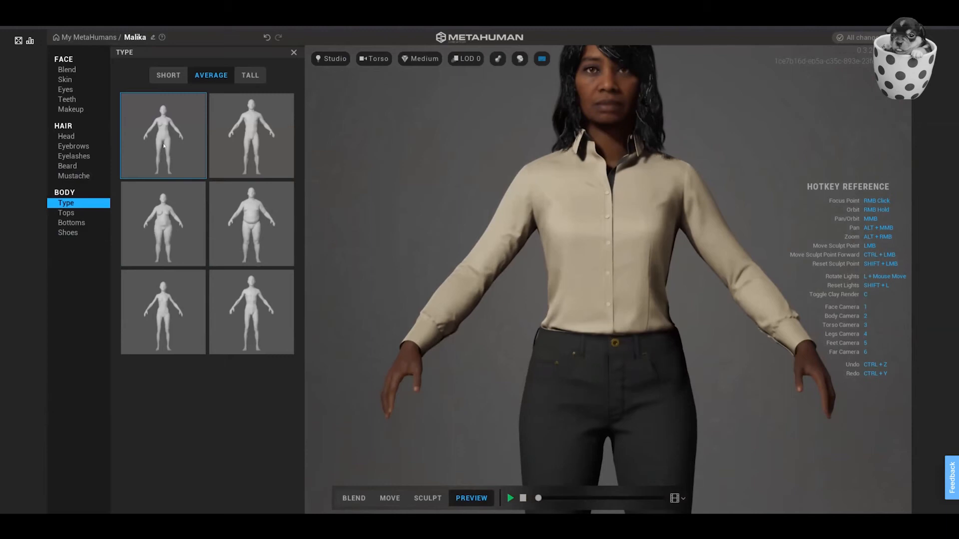
click(182, 229)
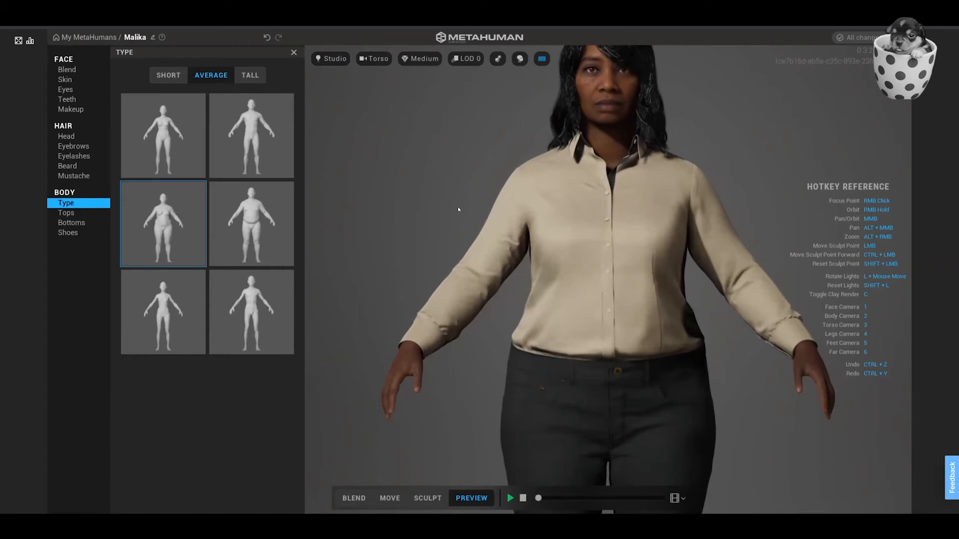
mouse_move(455, 210)
right_down()
mouse_move(822, 196)
mouse_move(500, 207)
mouse_move(197, 175)
mouse_move(266, 221)
mouse_move(459, 220)
right_up()
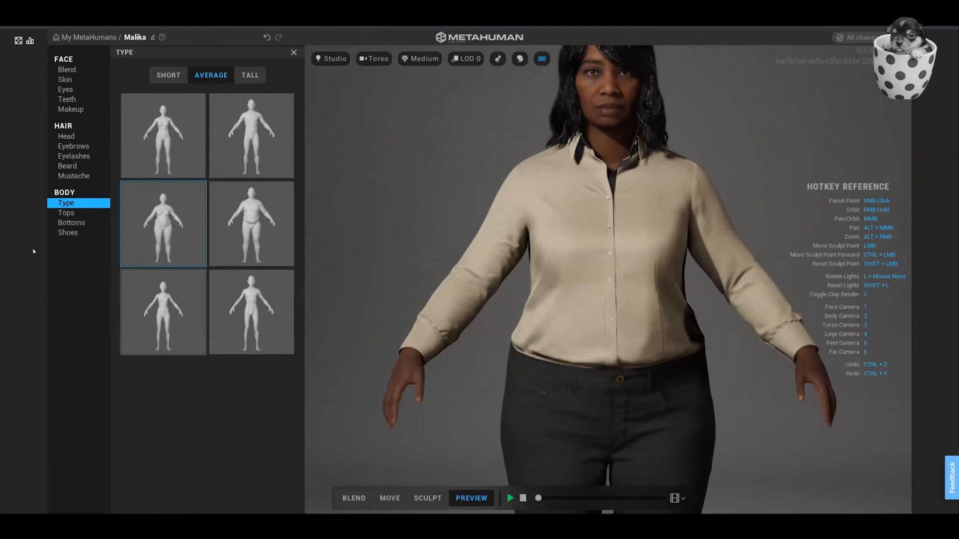
Review the available tops, bottoms and shoes, and examine the current slip-on shoes in the feet view.
click(66, 213)
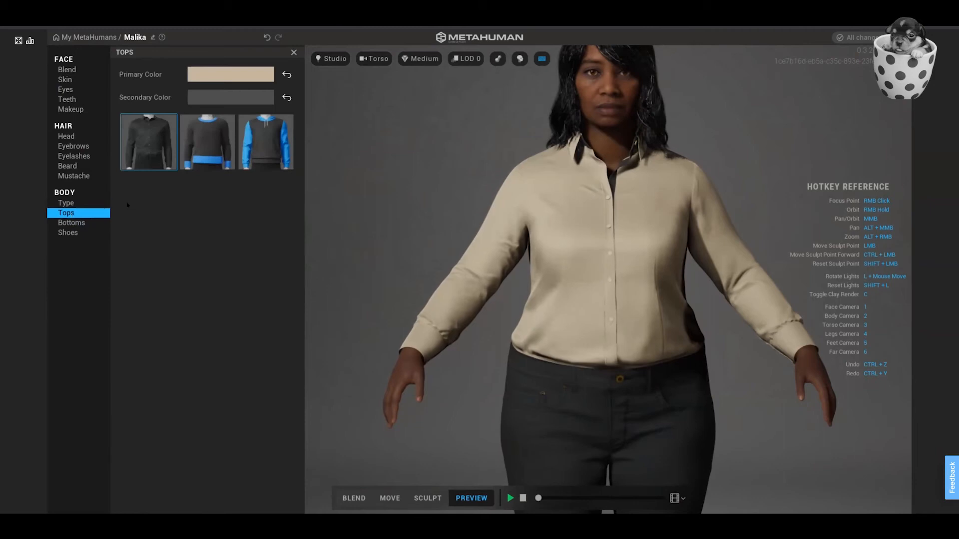
click(84, 224)
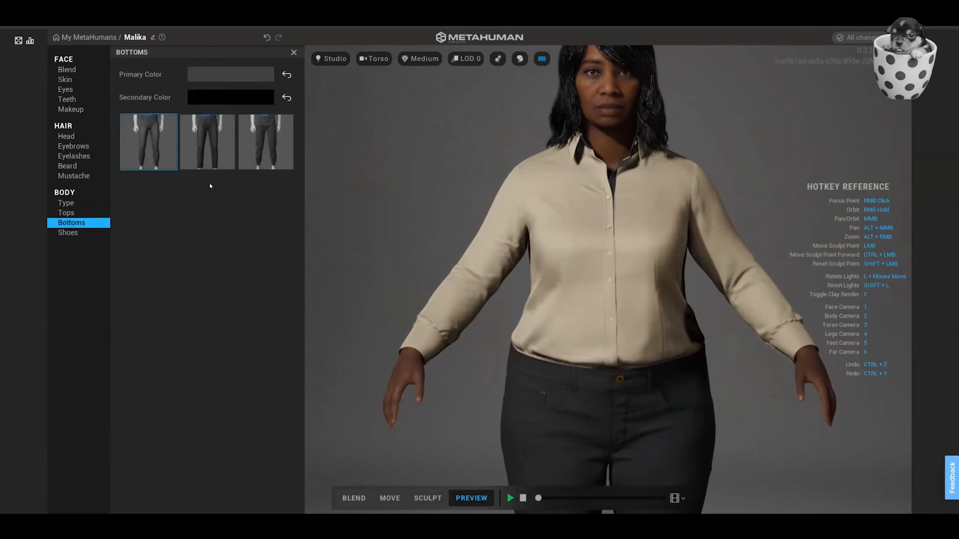
click(76, 234)
scroll(525, 270, down, 4)
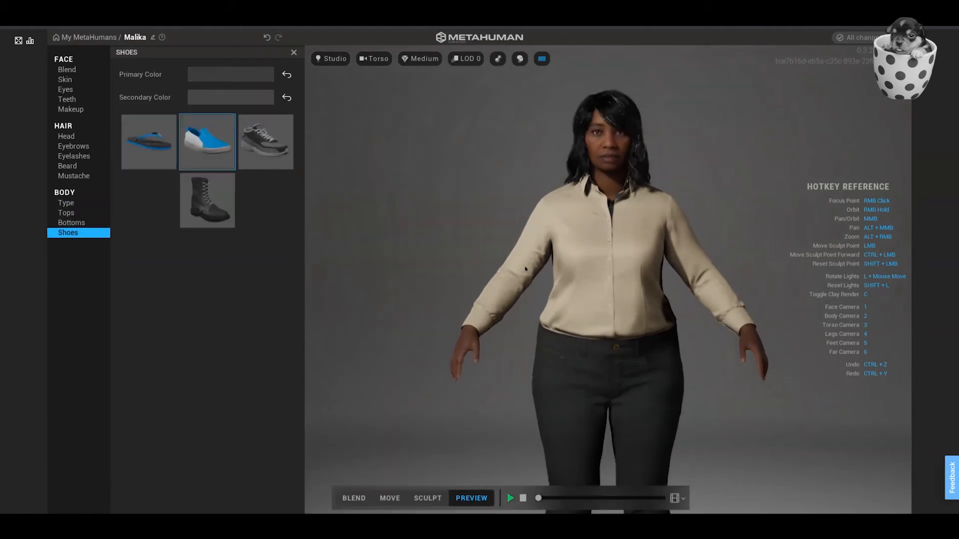
key(4)
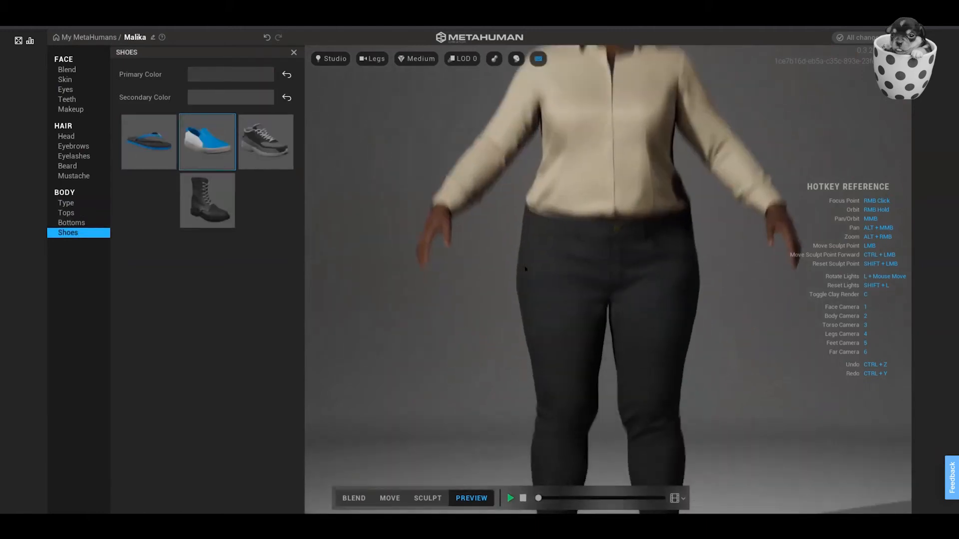
key(5)
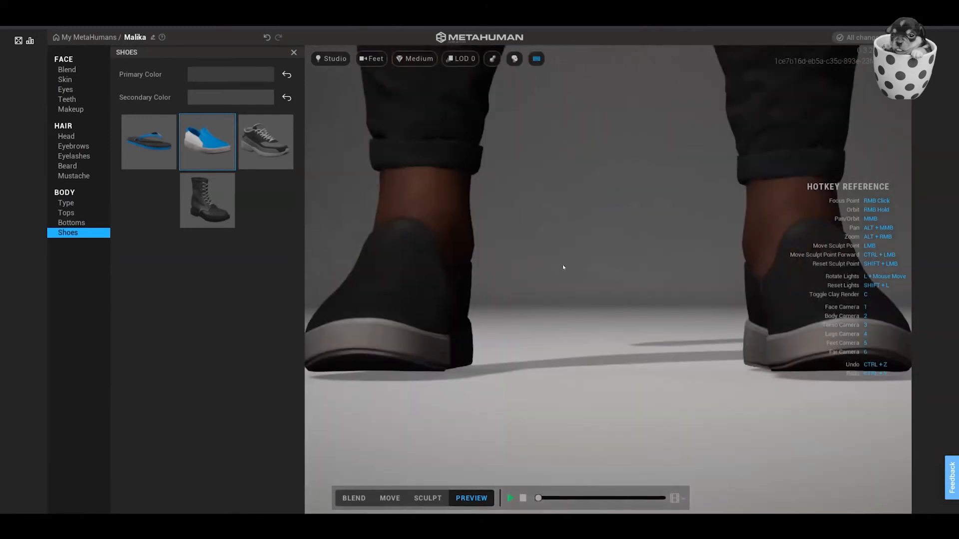
right_drag(563, 265, 841, 256)
right_drag(704, 273, 484, 267)
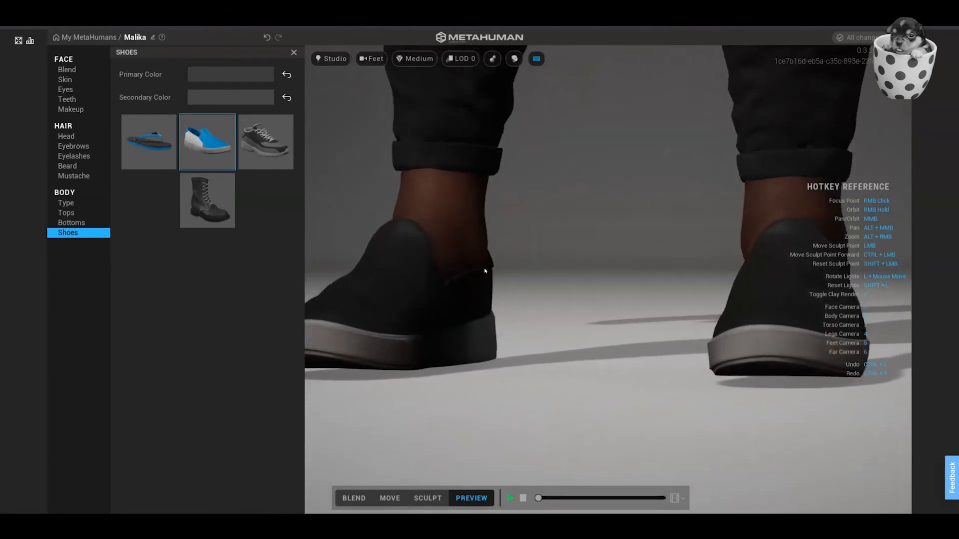
Lighten the shoes' primary color slightly by raising its Value.
click(223, 76)
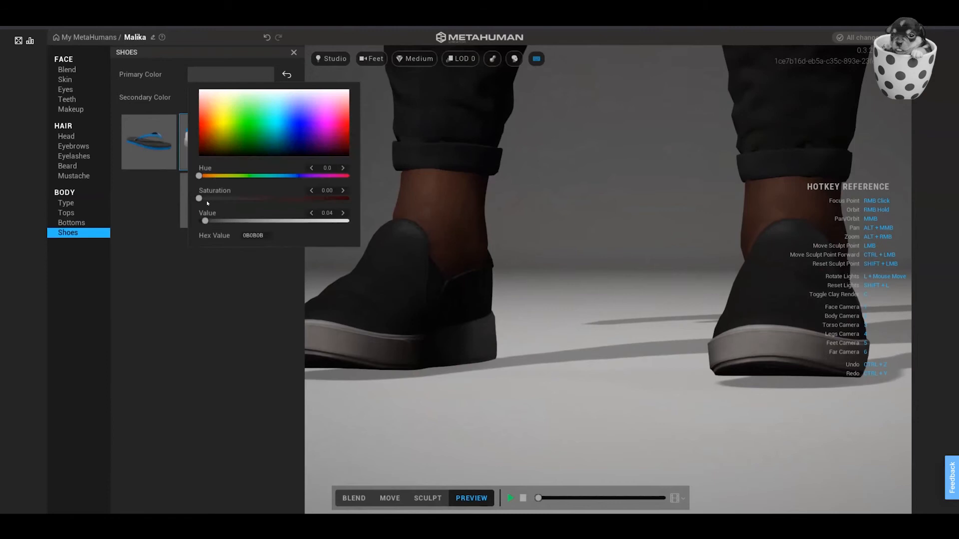
mouse_move(206, 223)
mouse_down()
mouse_move(250, 220)
mouse_move(200, 220)
mouse_move(227, 220)
mouse_move(200, 221)
mouse_move(210, 221)
mouse_up()
click(267, 285)
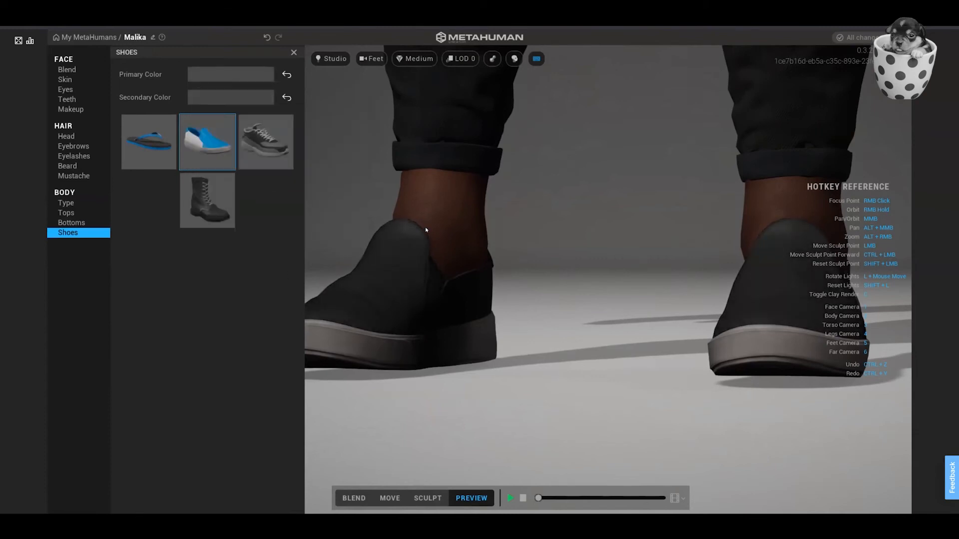
Inspect the recolored shoes and the whole body, and return to the face view.
right_drag(425, 228, 425, 228)
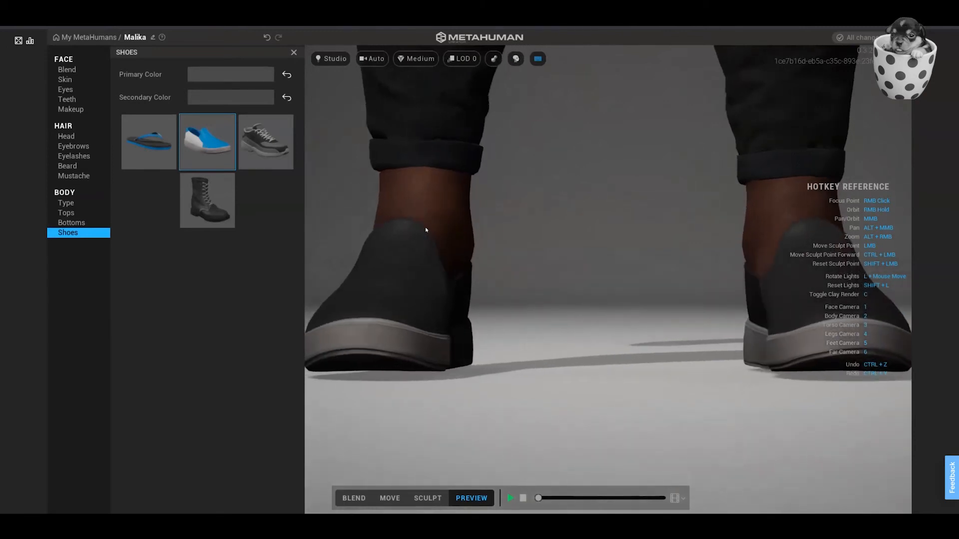
key(2)
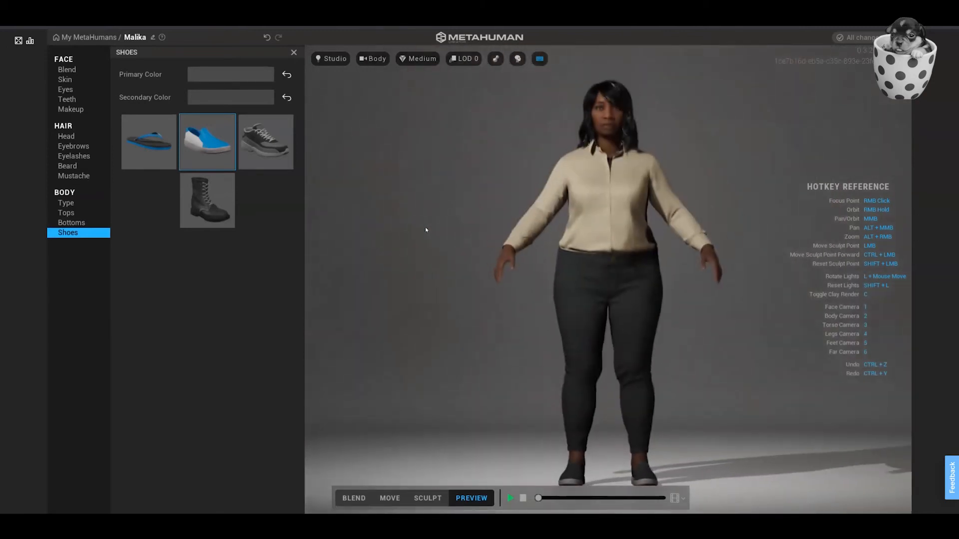
mouse_move(476, 261)
right_down()
mouse_move(829, 268)
mouse_move(752, 255)
mouse_move(426, 247)
mouse_move(410, 257)
mouse_move(411, 283)
mouse_move(487, 272)
mouse_move(454, 271)
mouse_move(462, 266)
right_up()
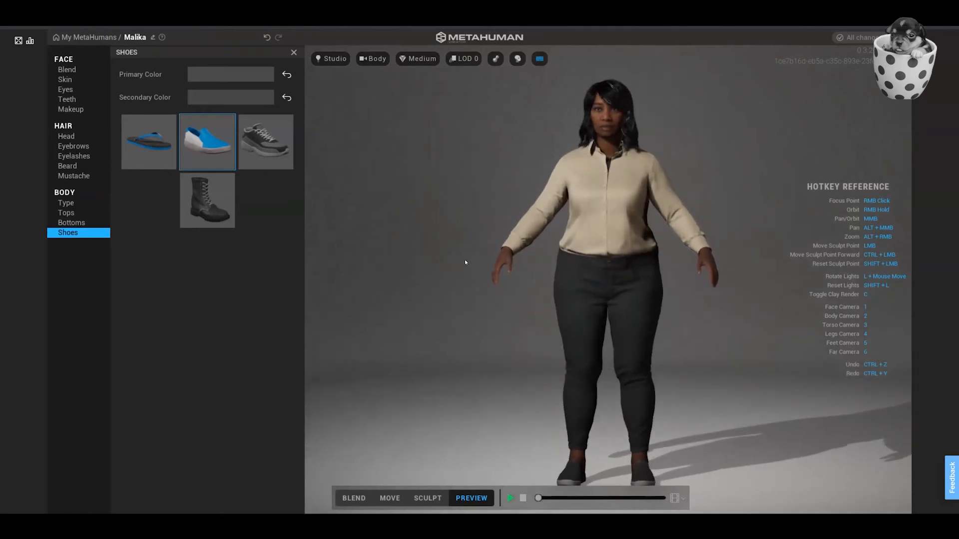
key(1)
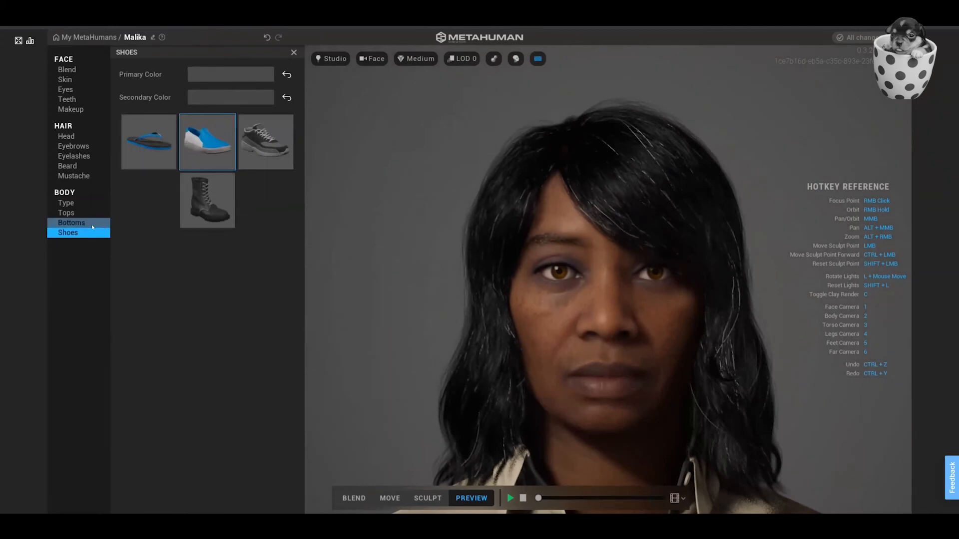
Switch to Move mode and adjust the nose with its nostril and nose tip guides.
click(69, 141)
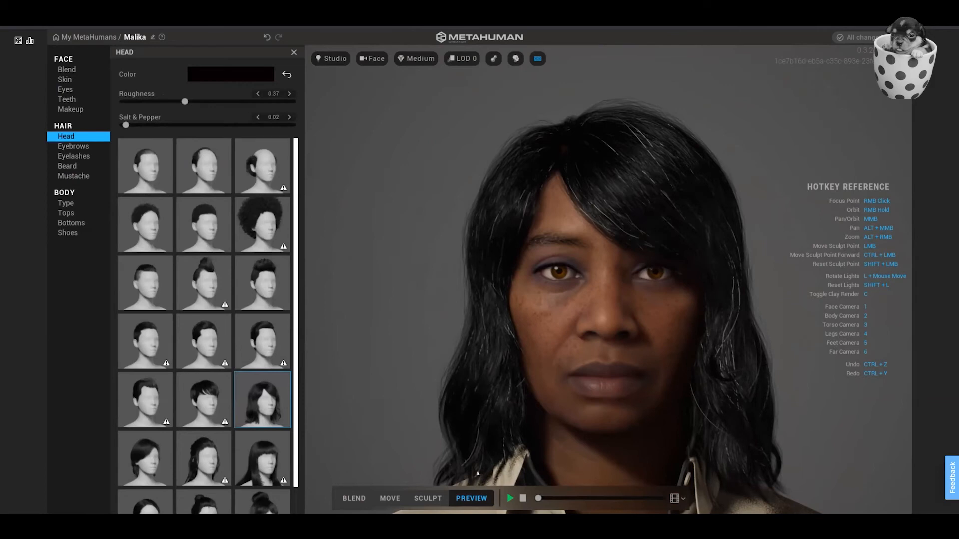
click(383, 500)
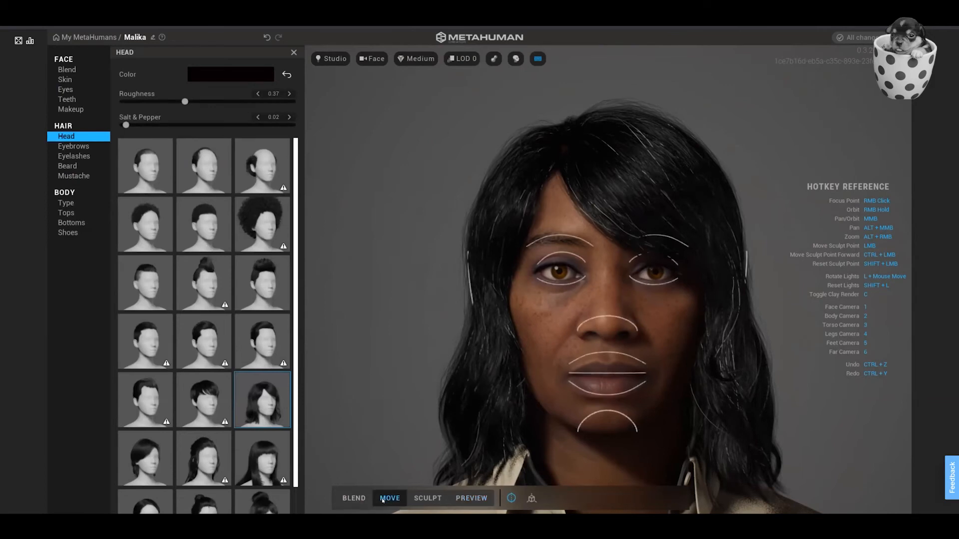
click(578, 328)
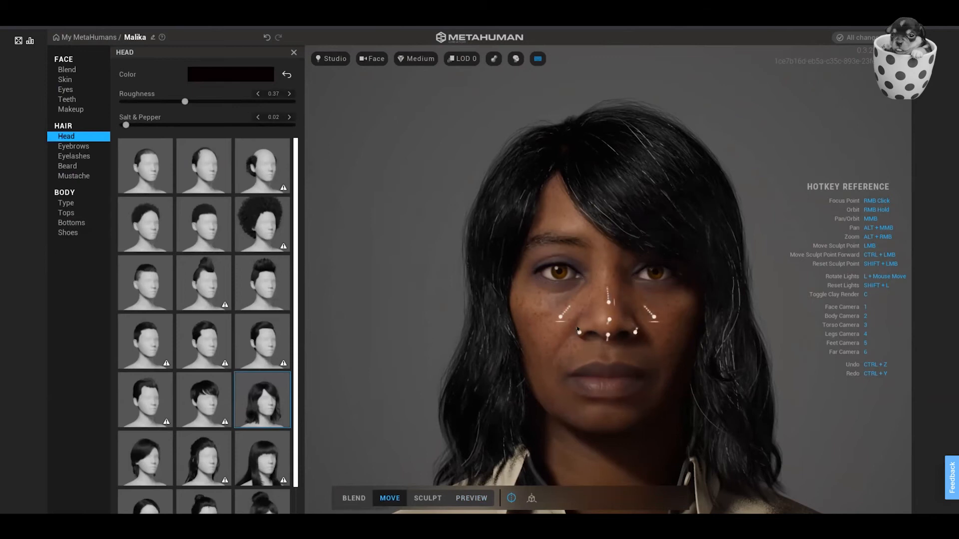
click(568, 323)
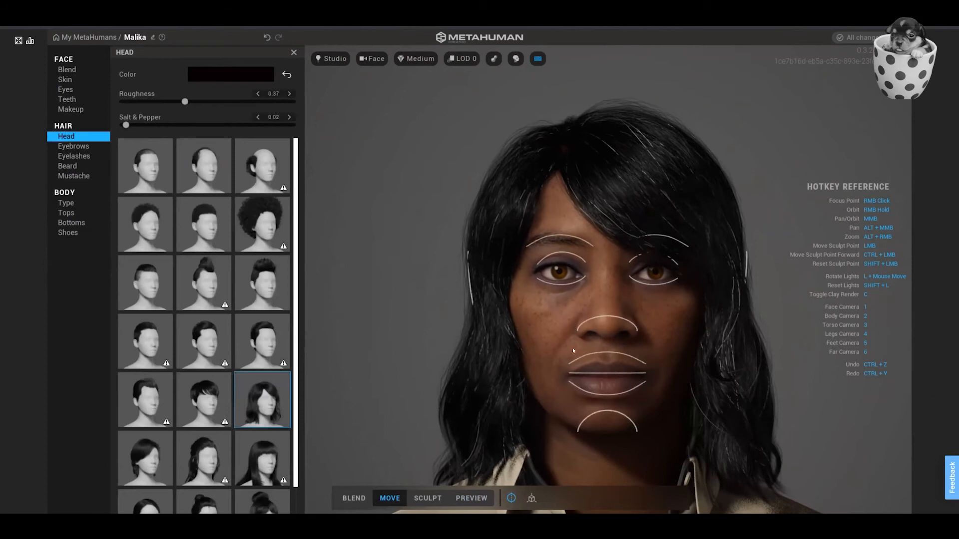
click(579, 330)
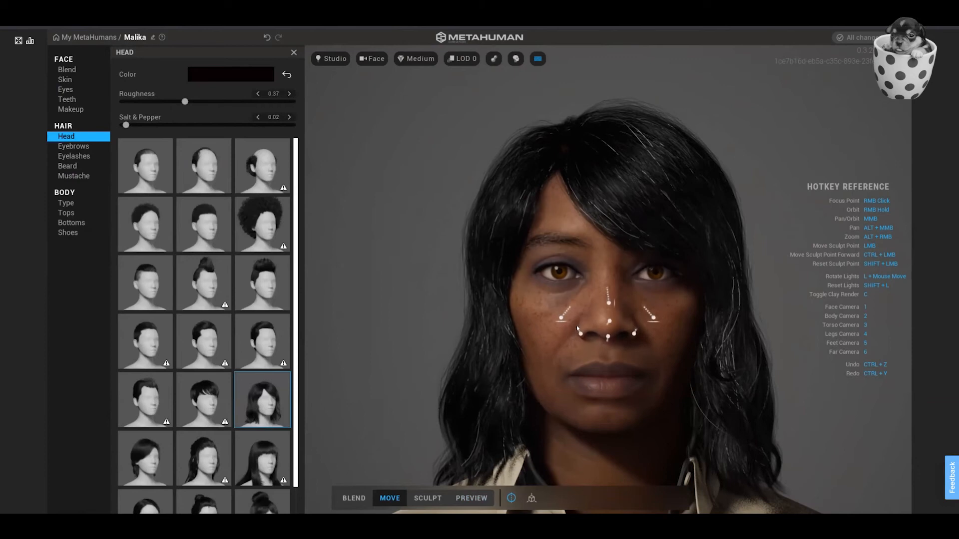
click(592, 327)
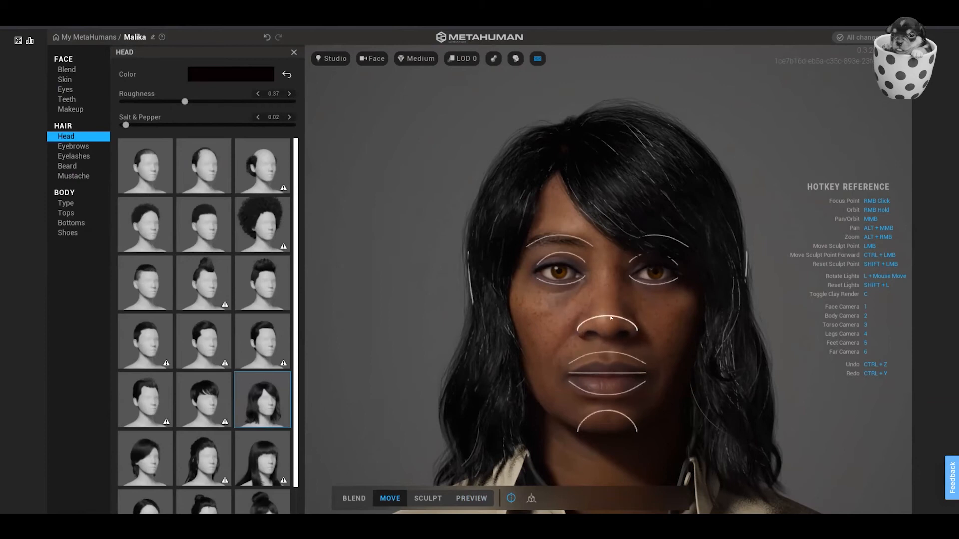
click(608, 320)
drag(609, 321, 611, 320)
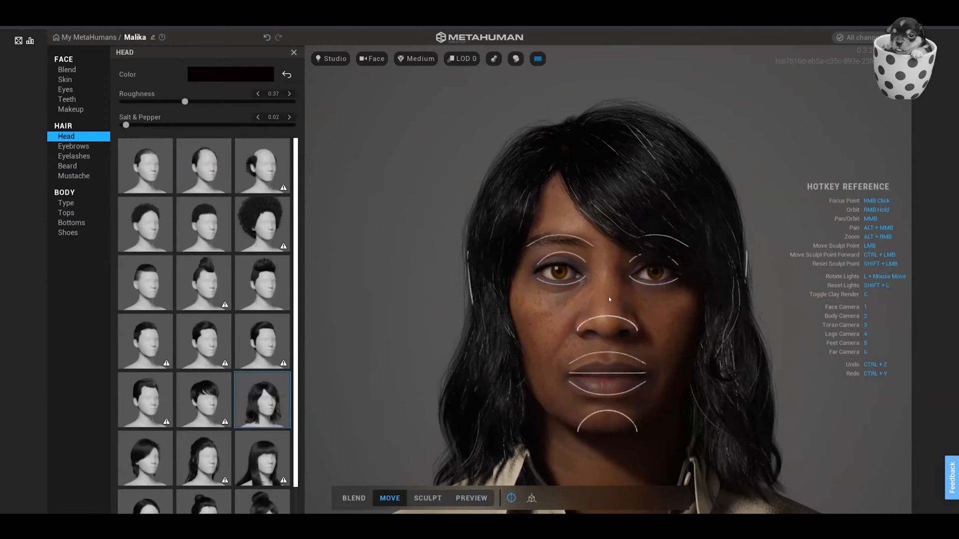
click(610, 321)
Adjust the eyebrow arch and the upper eyelid with their Move mode guides.
mouse_move(540, 281)
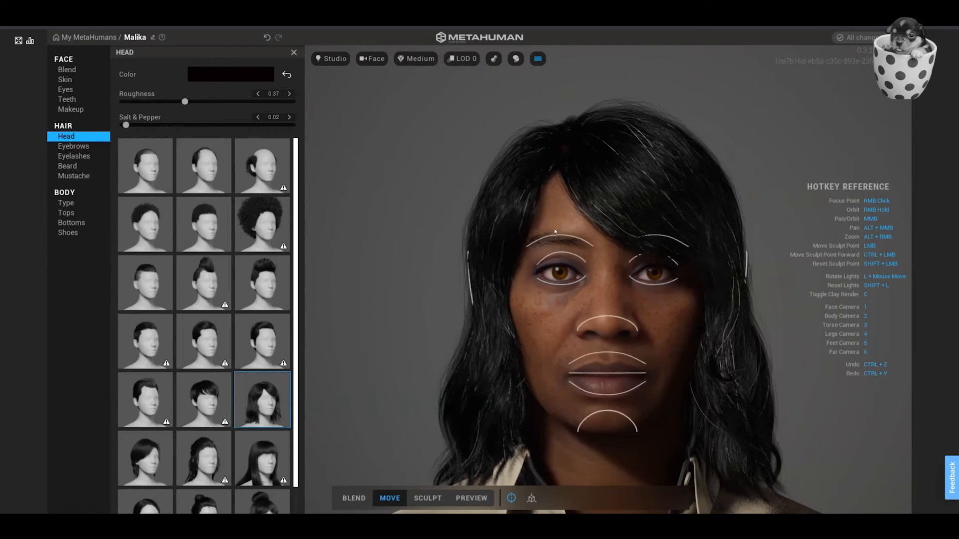
click(541, 240)
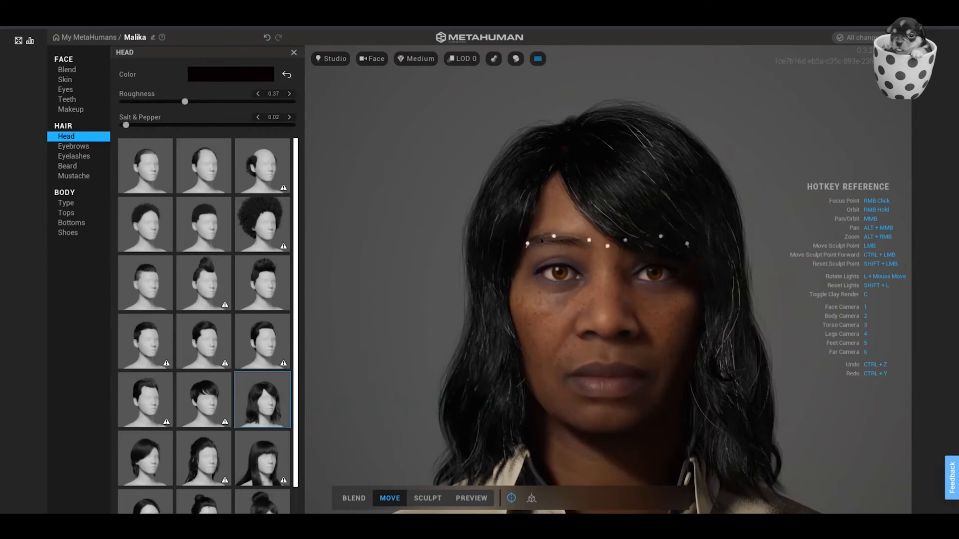
click(542, 241)
click(555, 238)
click(558, 229)
click(541, 258)
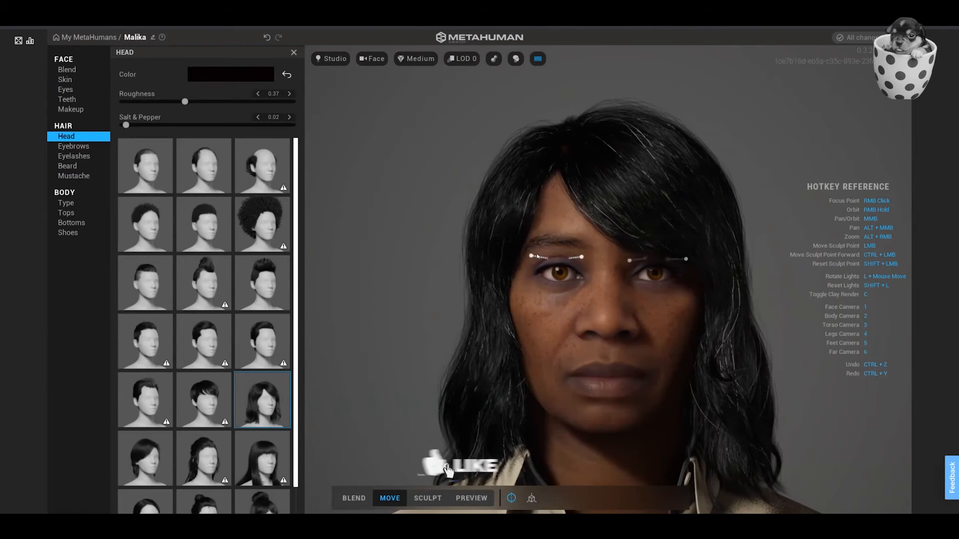
drag(536, 256, 536, 255)
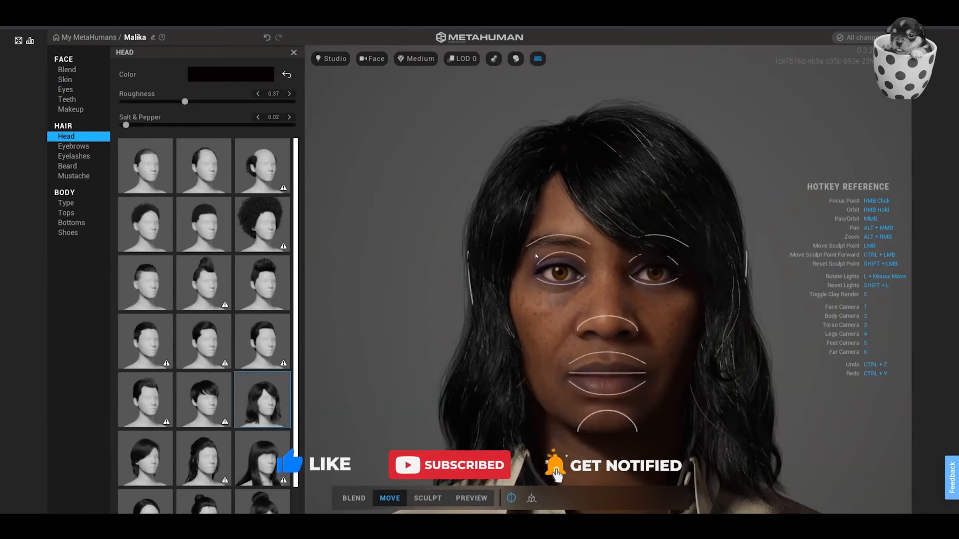
Adjust the ear and the line between the lips with their Move mode guides.
mouse_move(472, 288)
mouse_down()
mouse_move(479, 293)
mouse_move(473, 287)
mouse_up()
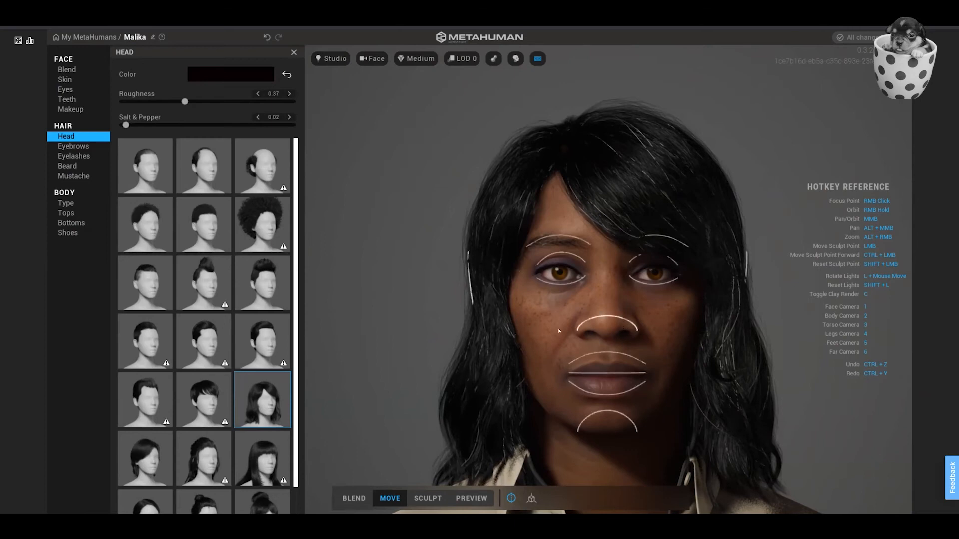
drag(587, 377, 587, 374)
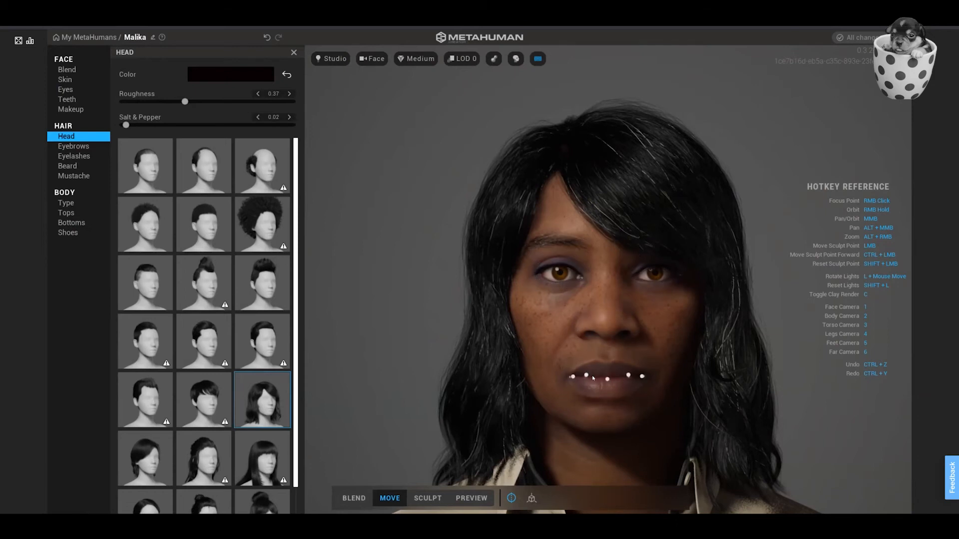
drag(593, 379, 593, 379)
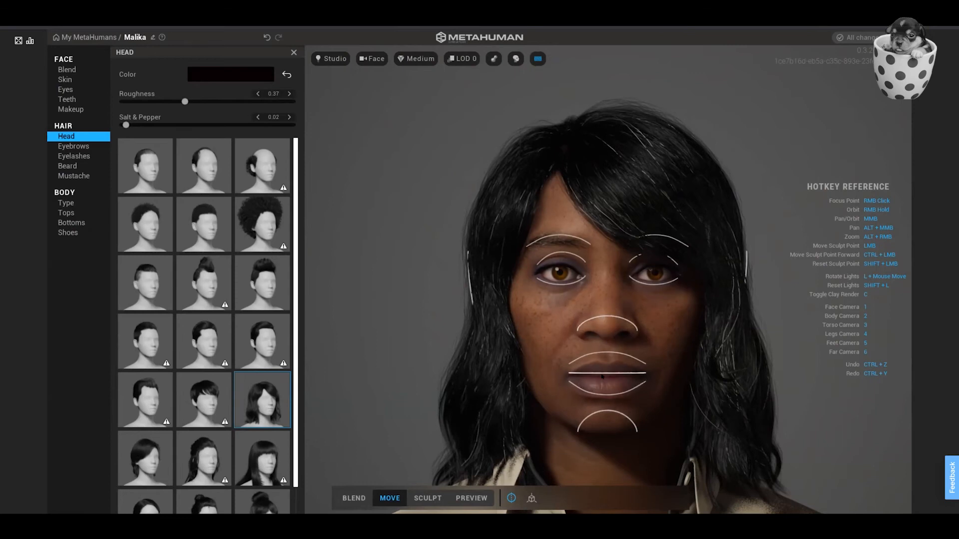
Switch to Sculpt mode and shift the control points on the nostril, nose bridge and side of the forehead.
click(429, 500)
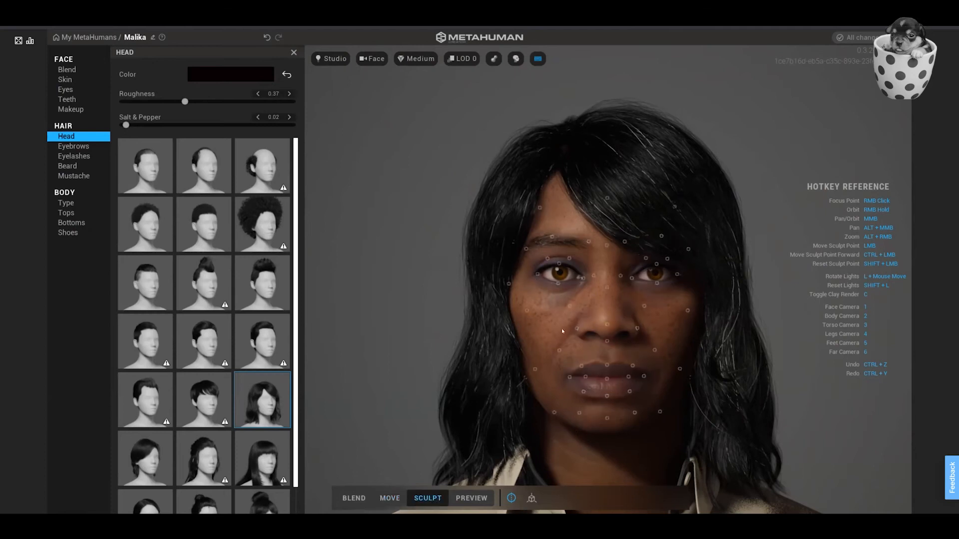
drag(577, 327, 609, 338)
drag(607, 288, 582, 278)
drag(542, 207, 542, 210)
Sculpt the area under the jaw and chin, working from a three-quarter view and from slightly below.
mouse_move(590, 272)
right_down()
mouse_move(814, 263)
mouse_move(469, 262)
mouse_move(495, 257)
mouse_move(492, 232)
mouse_move(455, 247)
mouse_move(385, 245)
mouse_move(387, 255)
right_up()
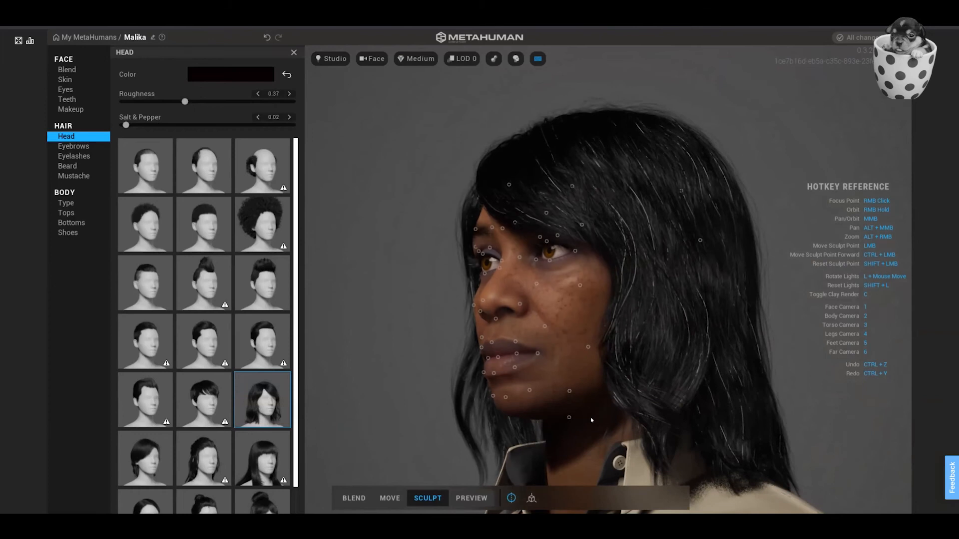
drag(568, 418, 570, 433)
right_drag(571, 433, 748, 420)
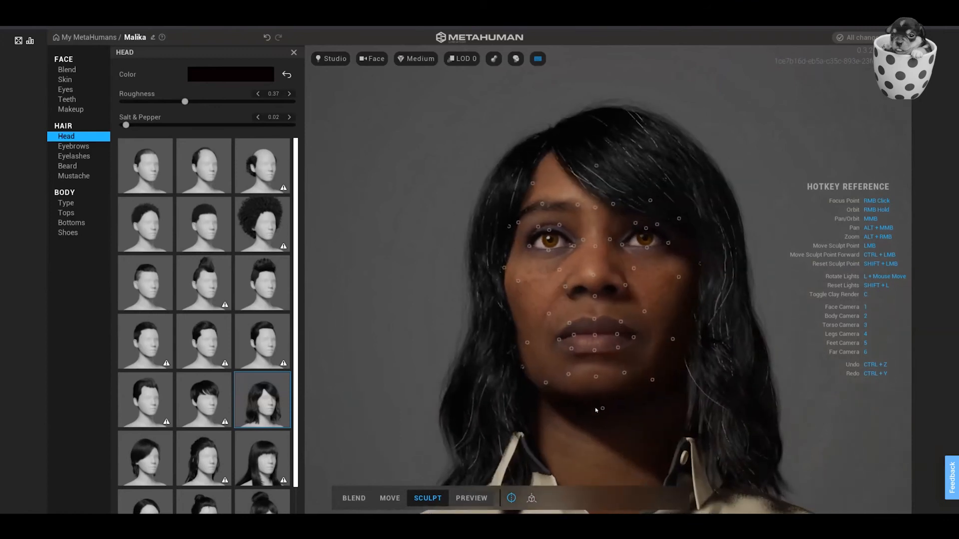
mouse_move(603, 409)
mouse_down()
mouse_move(607, 442)
mouse_move(606, 395)
mouse_up()
Pull the jawline control point slightly toward the chin in the side view, and return to the front of the face.
right_drag(579, 413, 331, 425)
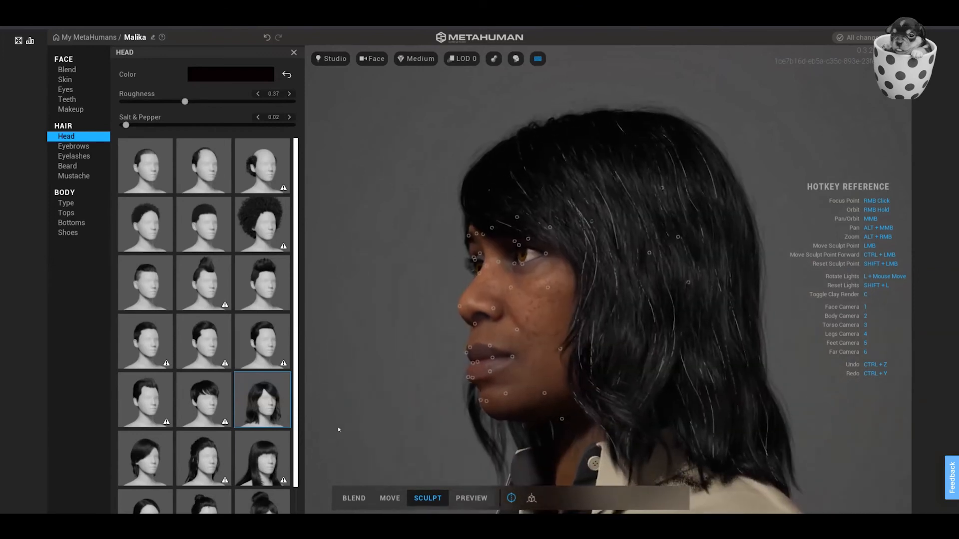
right_drag(540, 427, 479, 433)
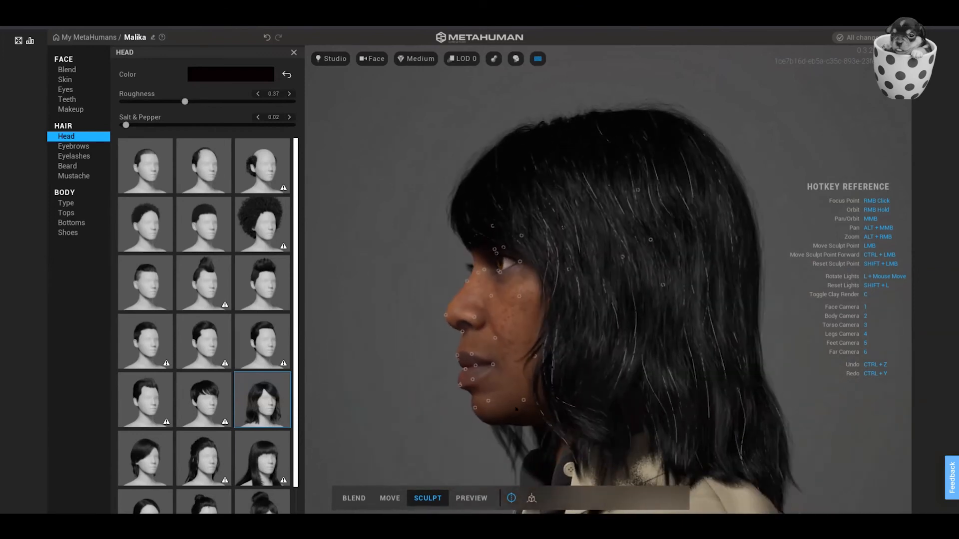
mouse_move(523, 400)
mouse_down()
mouse_move(521, 417)
mouse_move(524, 395)
mouse_move(525, 412)
mouse_move(555, 404)
mouse_move(509, 404)
mouse_up()
right_drag(614, 421, 845, 422)
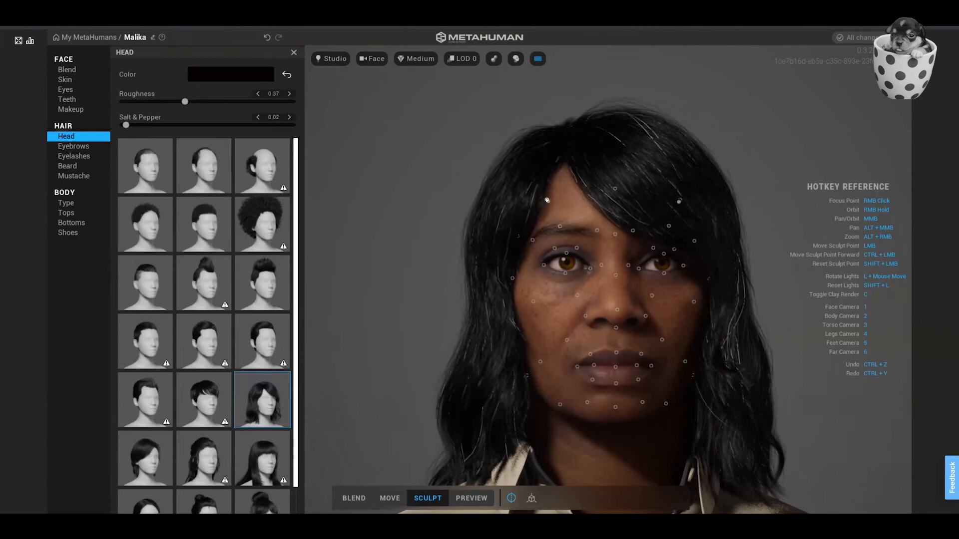
Turn off symmetry and sculpt one mouth corner and nostril independently of the other side.
click(510, 499)
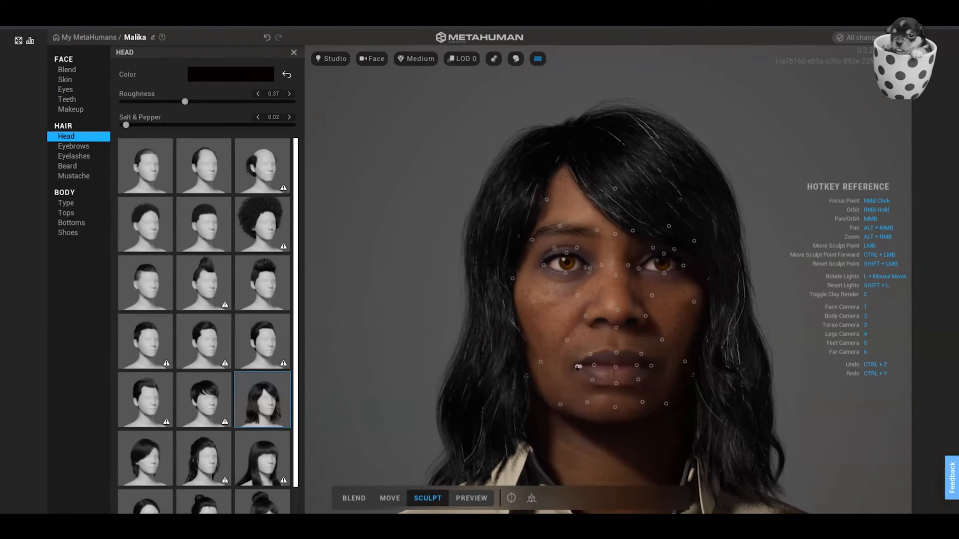
drag(577, 368, 574, 360)
drag(586, 317, 588, 322)
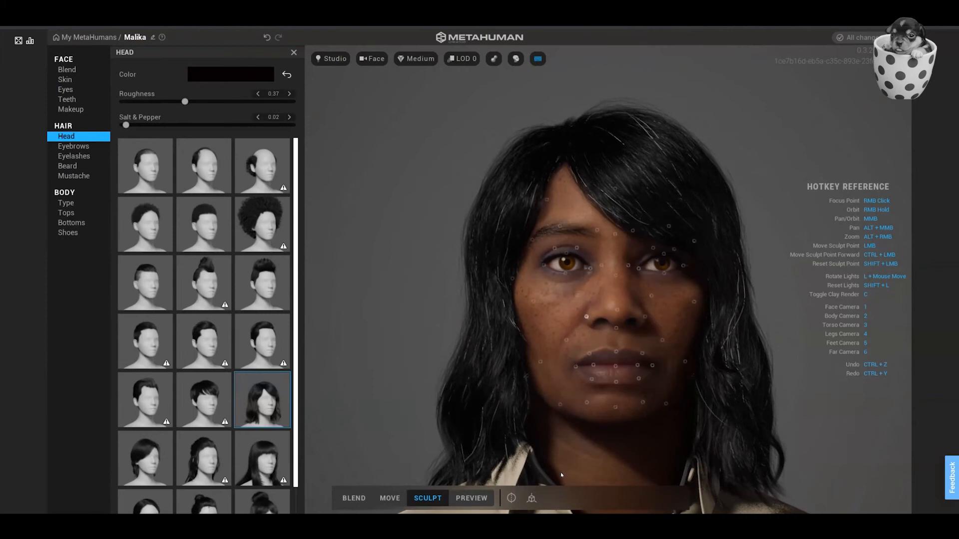
Sculpt the upper eyelid and inner corner of one eye and the lower lid of the other without symmetry.
click(526, 497)
mouse_move(566, 253)
mouse_down()
mouse_move(594, 238)
mouse_move(555, 250)
mouse_up()
mouse_move(577, 248)
mouse_down()
mouse_move(589, 268)
mouse_move(601, 262)
mouse_move(592, 263)
mouse_up()
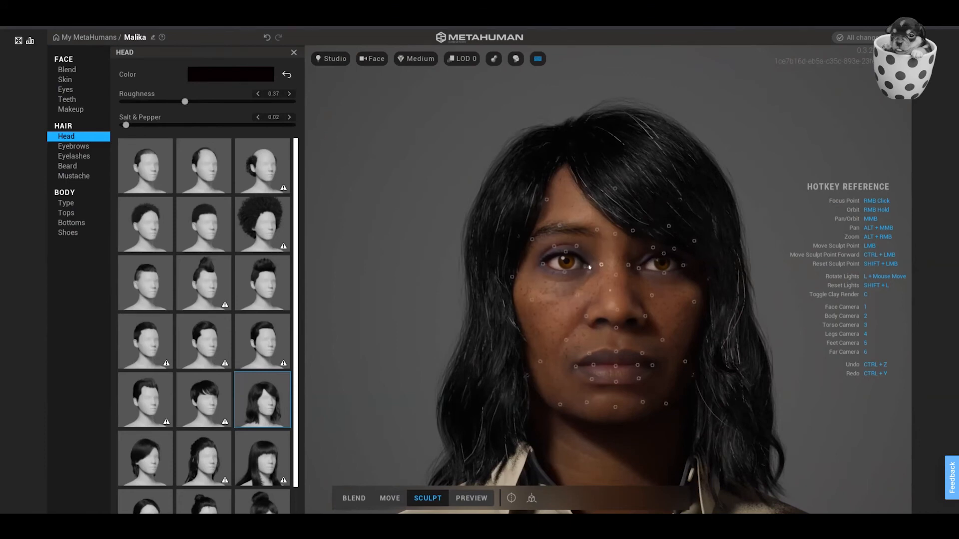
mouse_move(589, 268)
right_down()
mouse_move(528, 275)
mouse_move(543, 280)
right_up()
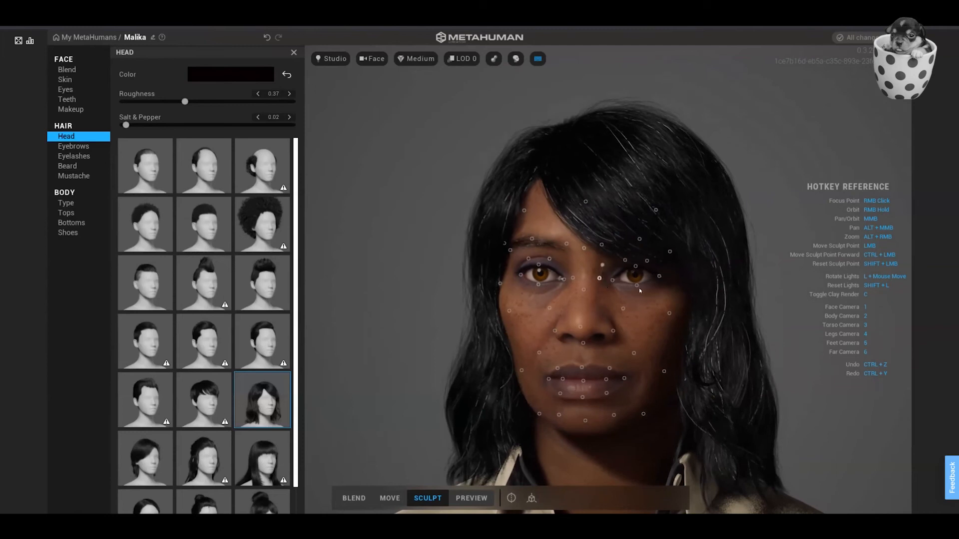
drag(637, 286, 638, 296)
Adjust the lip and mouth corner control points on each side of the mouth individually.
right_drag(644, 366, 677, 367)
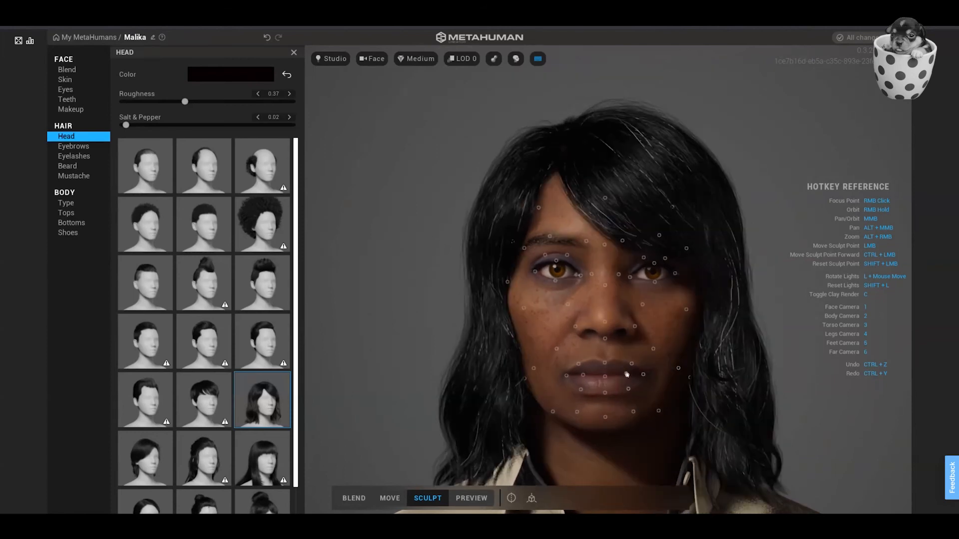
drag(627, 376, 628, 369)
drag(634, 356, 634, 356)
drag(564, 379, 564, 380)
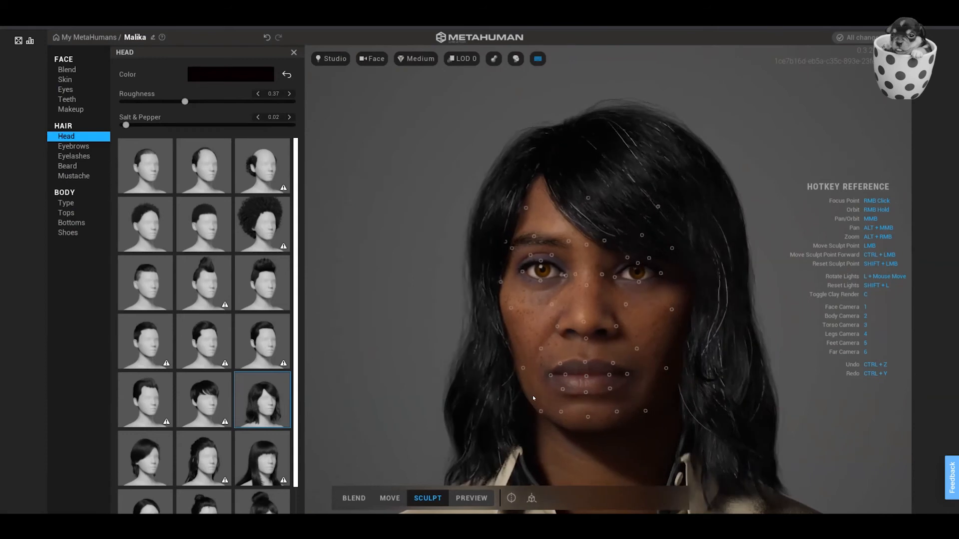
Adjust a mouth corner with the sculpt plane set to Screen plane, and restore the sculpt plane to Closest plane.
right_drag(533, 395, 370, 399)
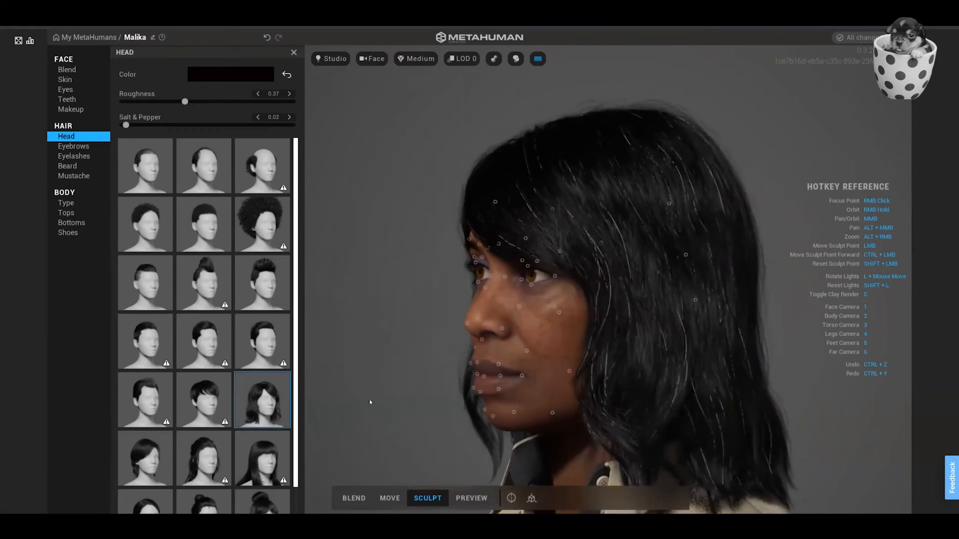
right_drag(513, 410, 696, 396)
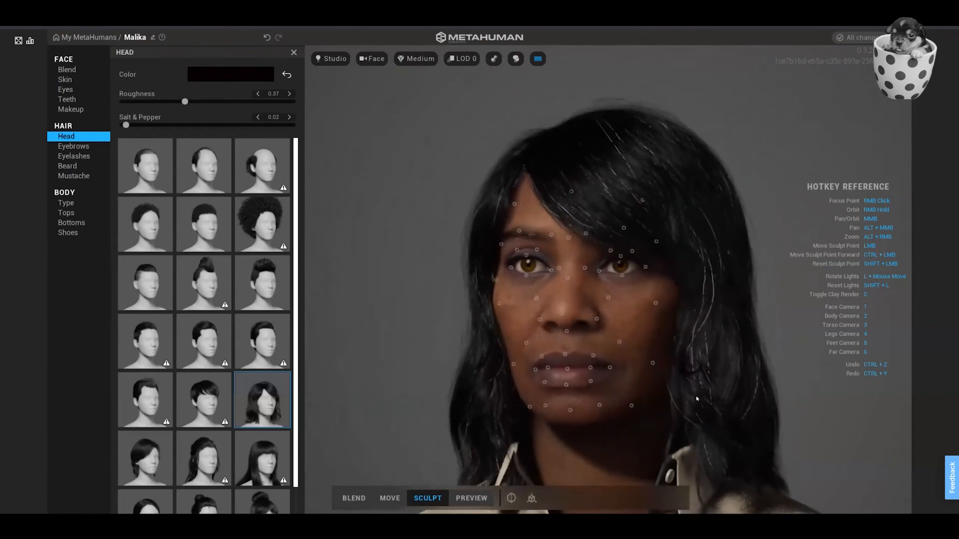
click(531, 499)
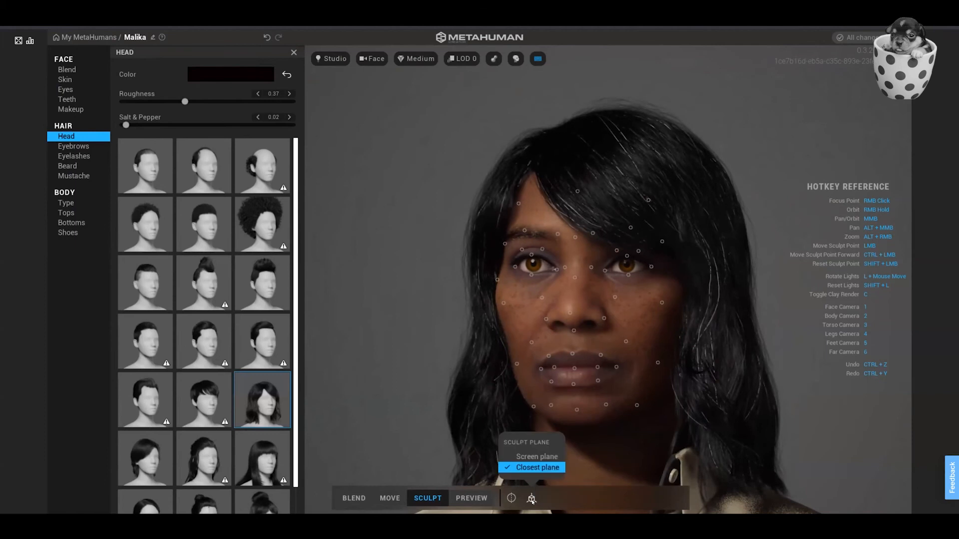
click(536, 457)
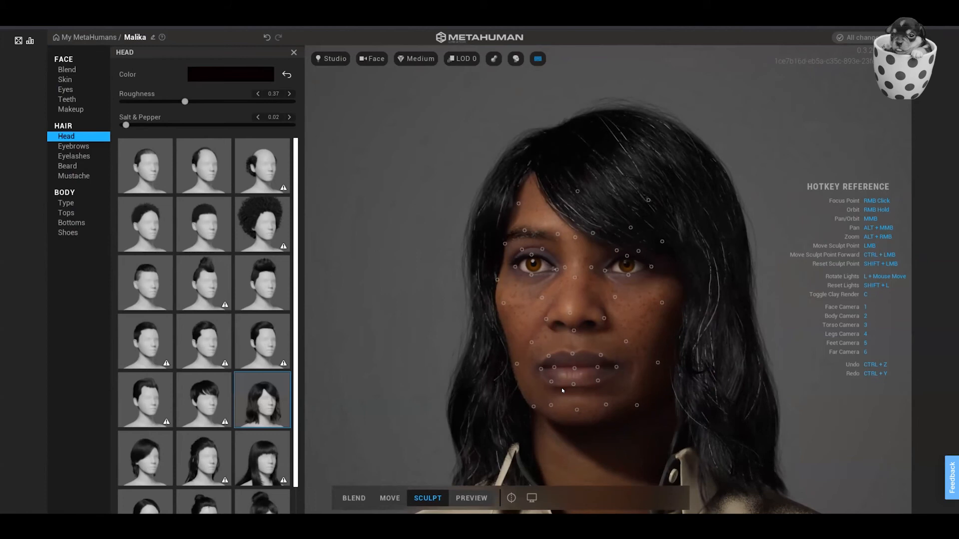
scroll(561, 388, up, 2)
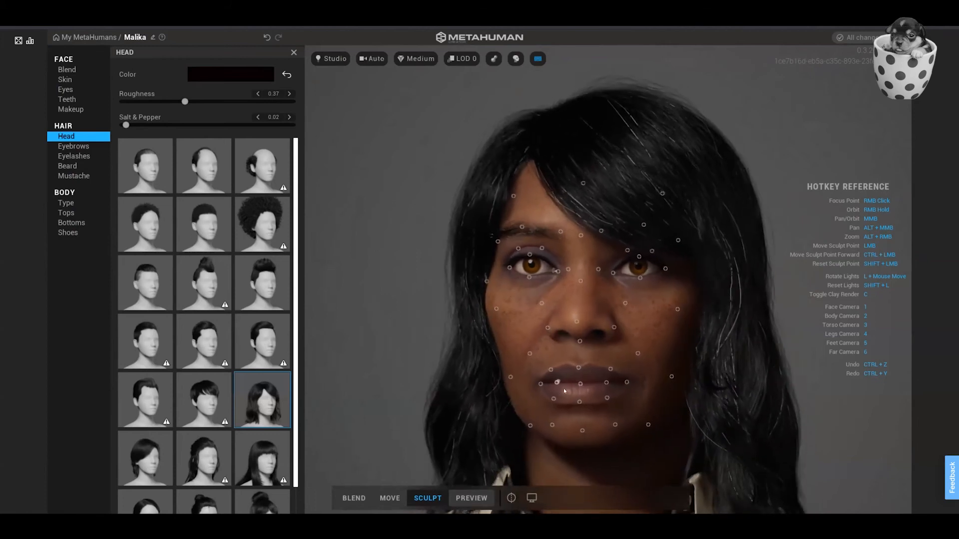
scroll(565, 391, down, 3)
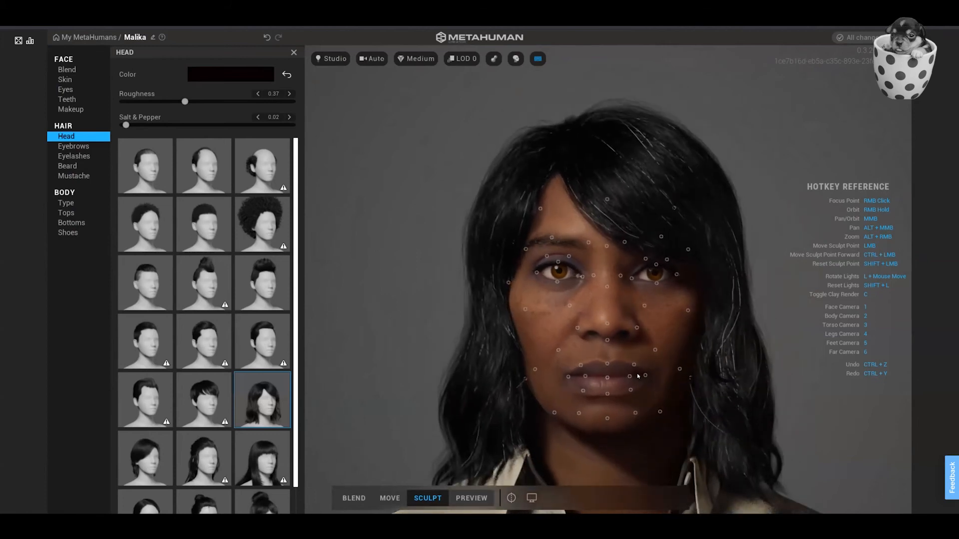
drag(643, 375, 644, 376)
click(531, 497)
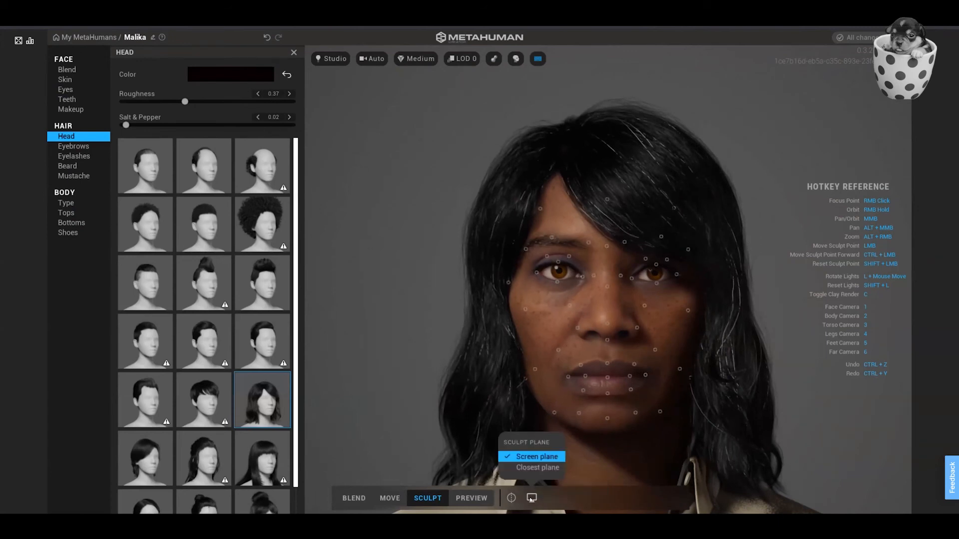
click(538, 468)
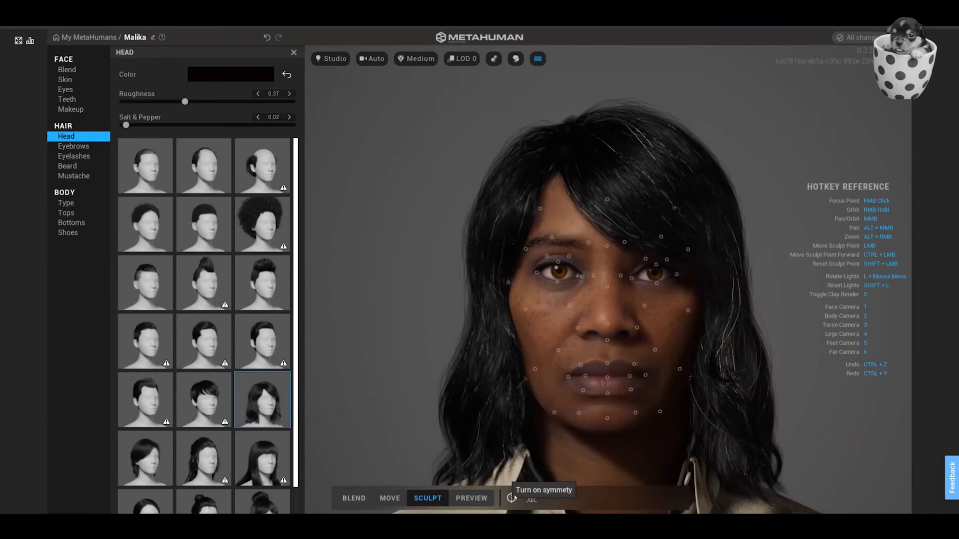
Play the preview animation and watch the character in the body view.
click(470, 499)
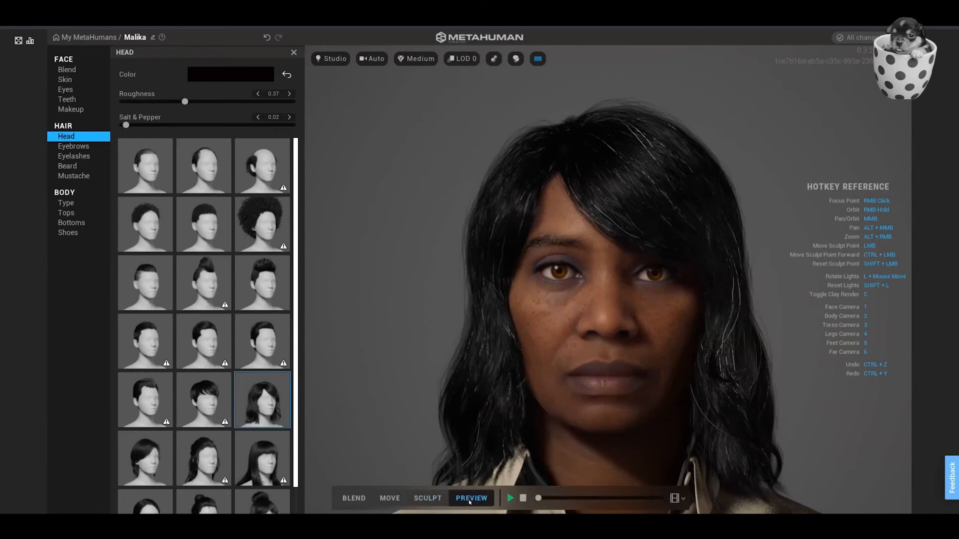
click(510, 498)
key(2)
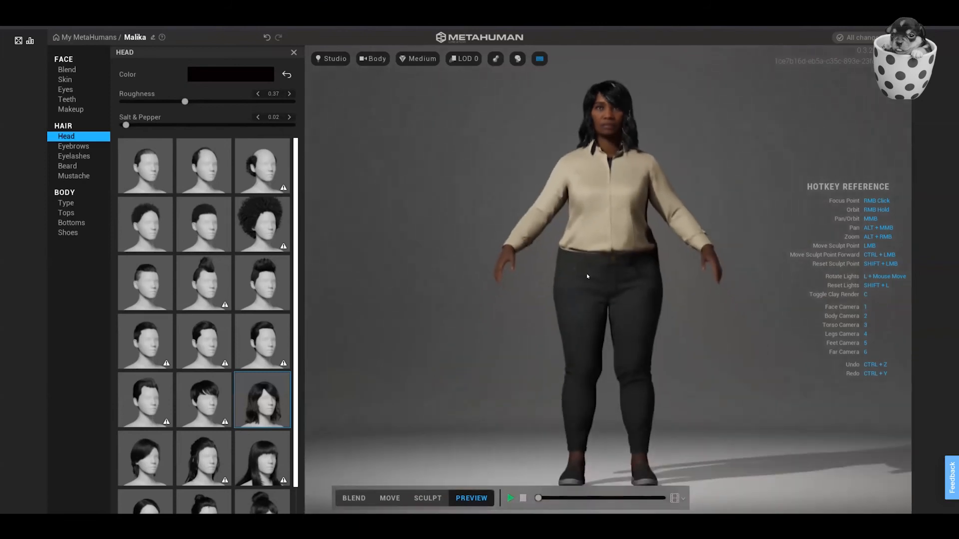
Try the average and short female body types, and give the character the short, slimmer build.
click(398, 499)
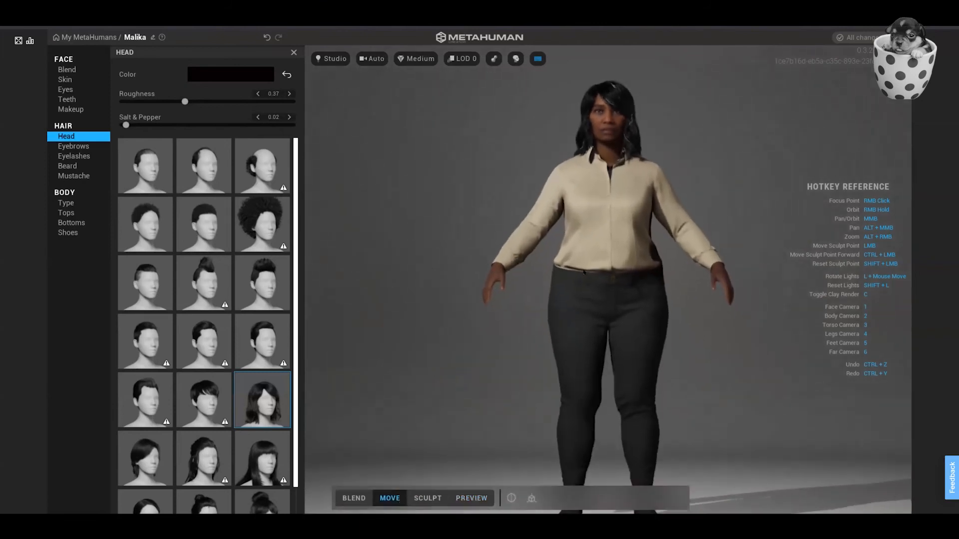
click(428, 498)
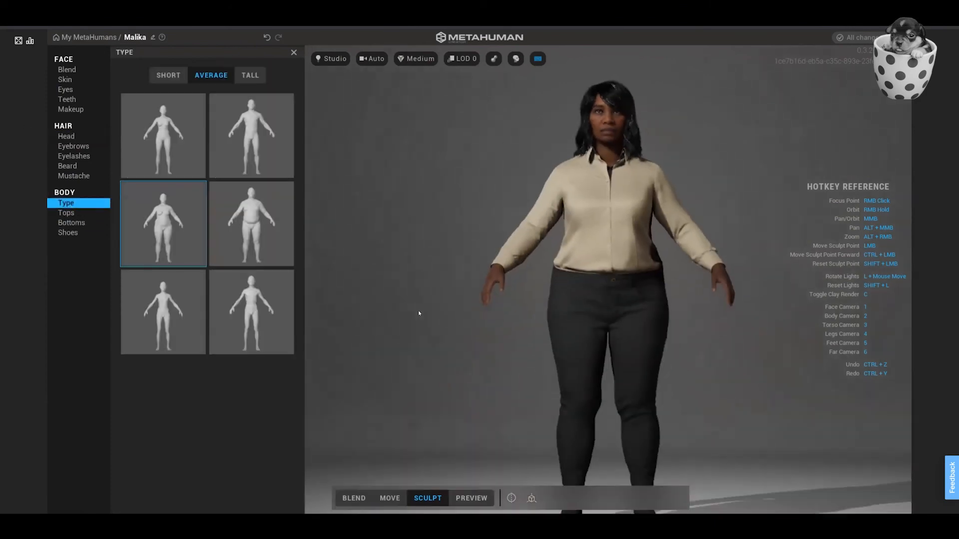
click(152, 146)
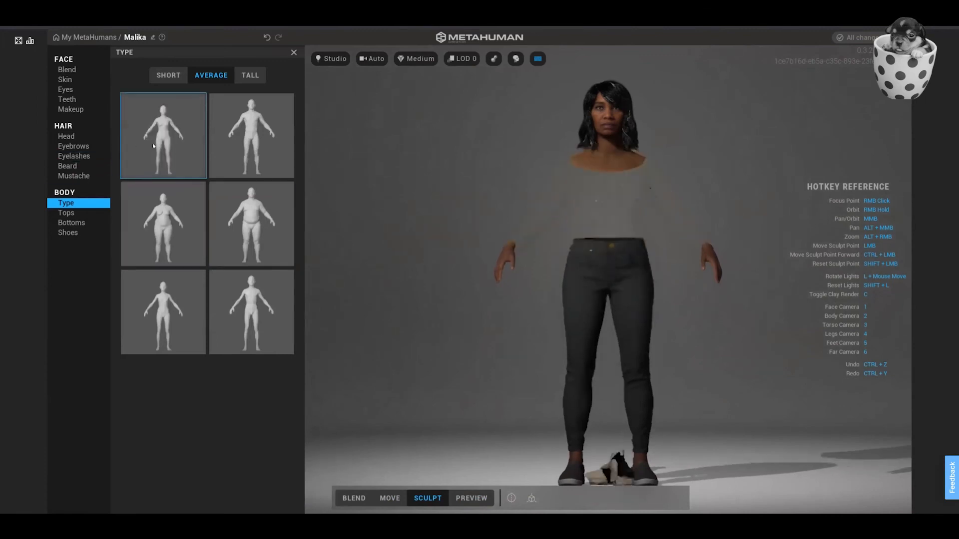
click(165, 76)
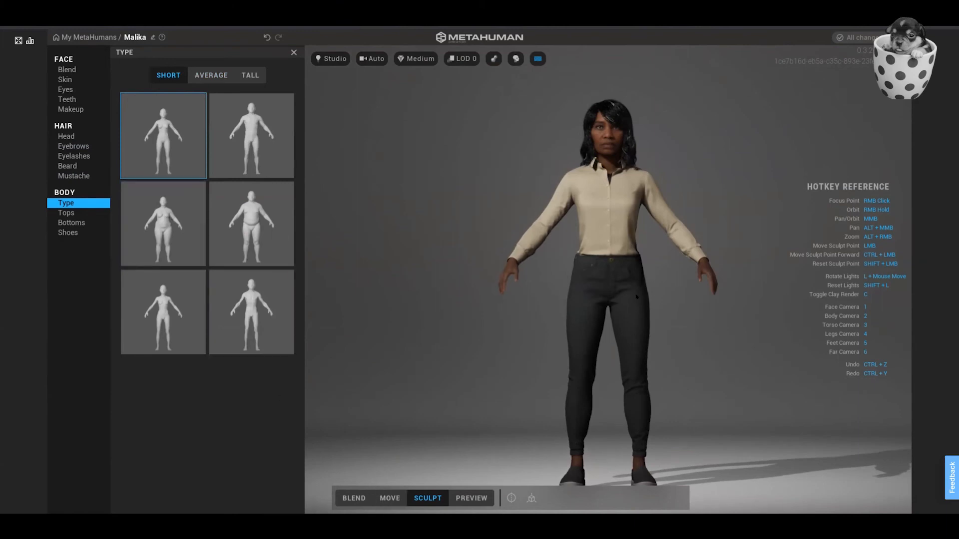
click(139, 235)
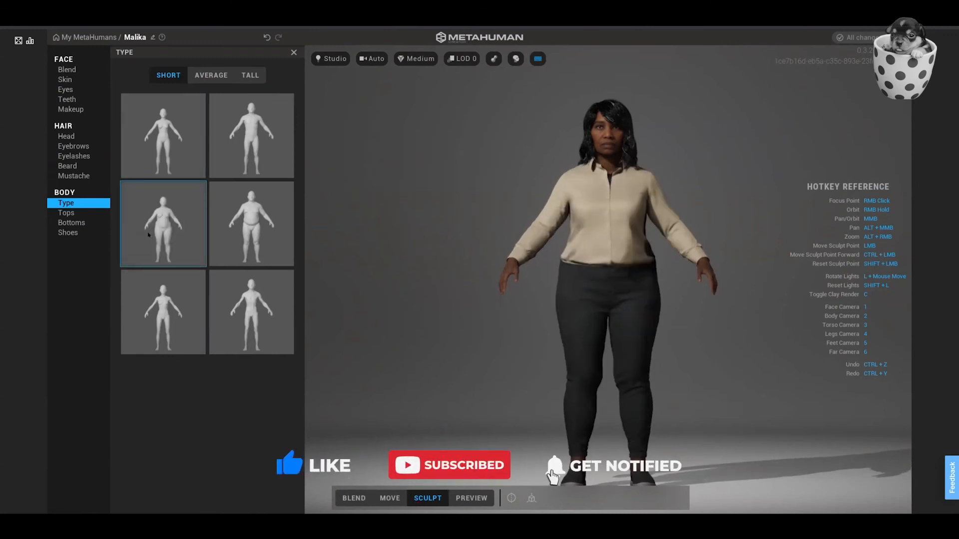
click(160, 152)
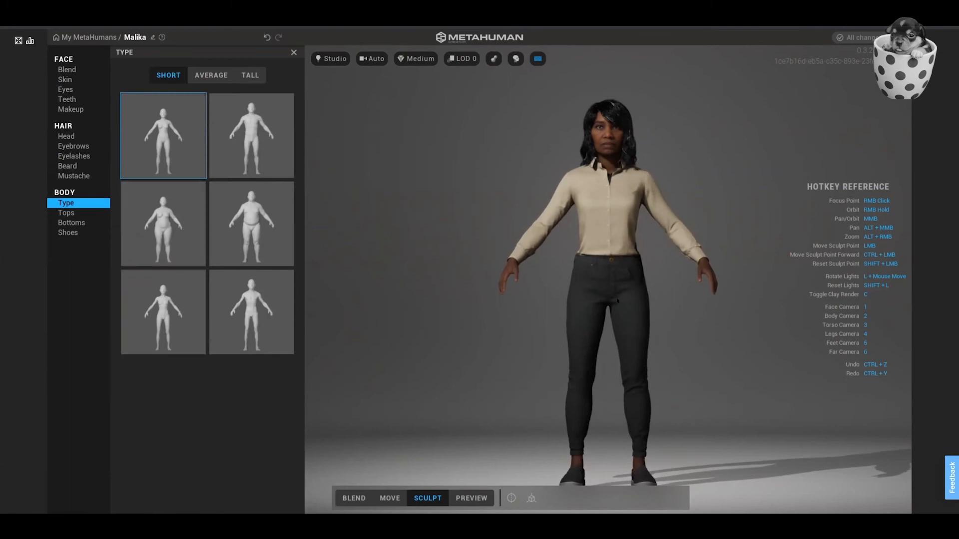
Dress the character in the straight-leg trousers and check the outfit in the torso view.
click(98, 222)
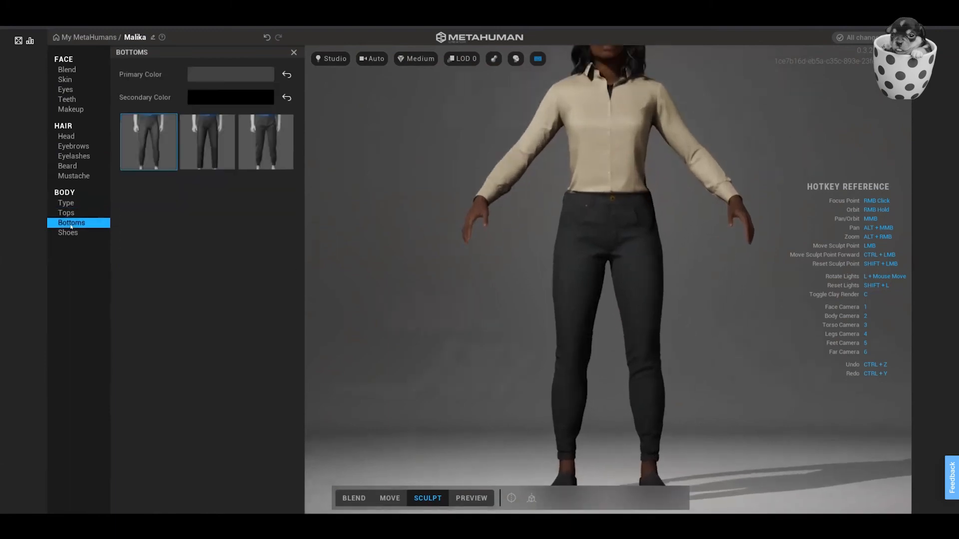
click(200, 140)
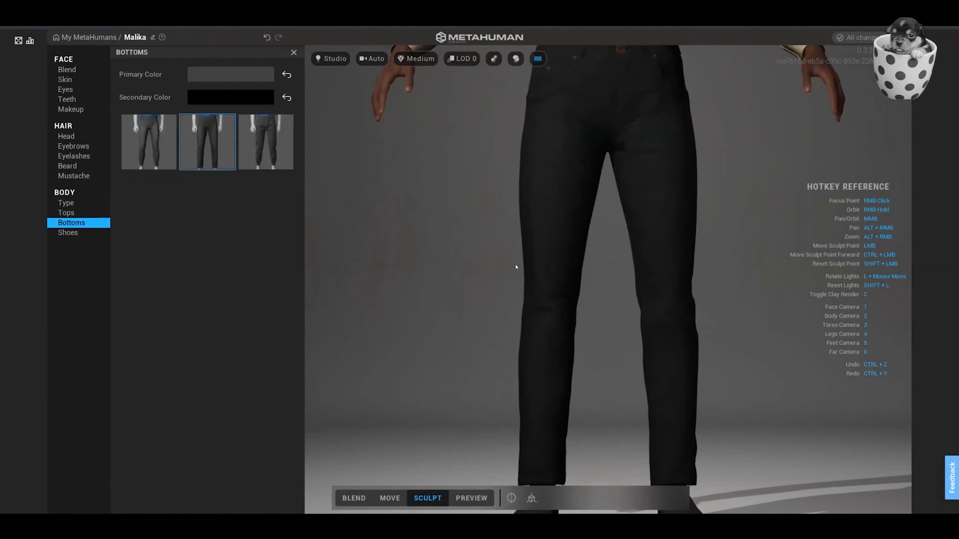
key(3)
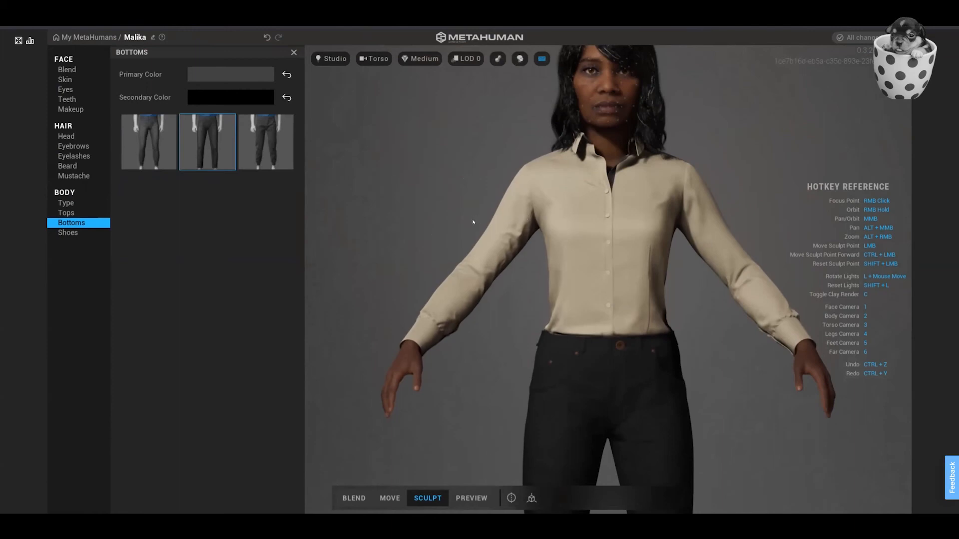
right_drag(472, 218, 681, 238)
key(3)
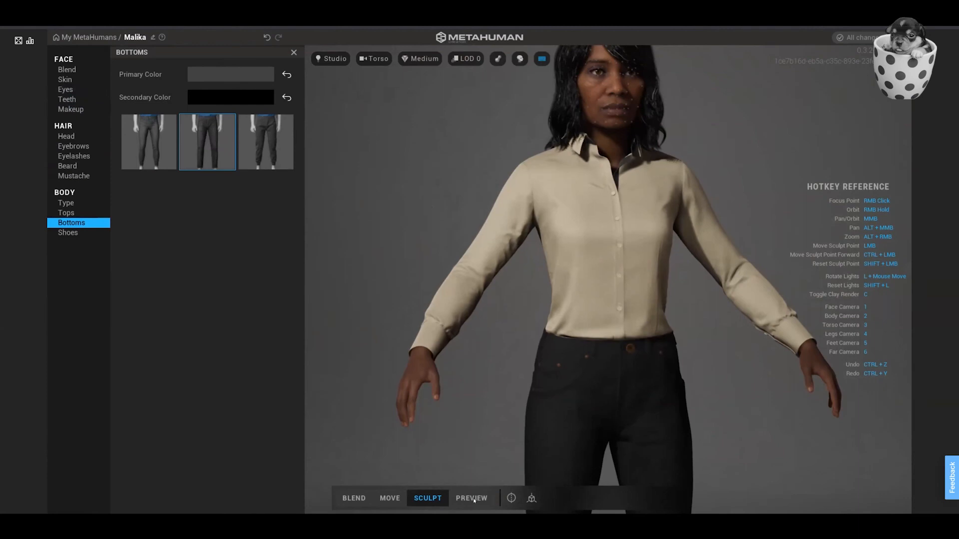
Switch to Blend mode and examine the nose and cheek blend points in the face view.
click(367, 498)
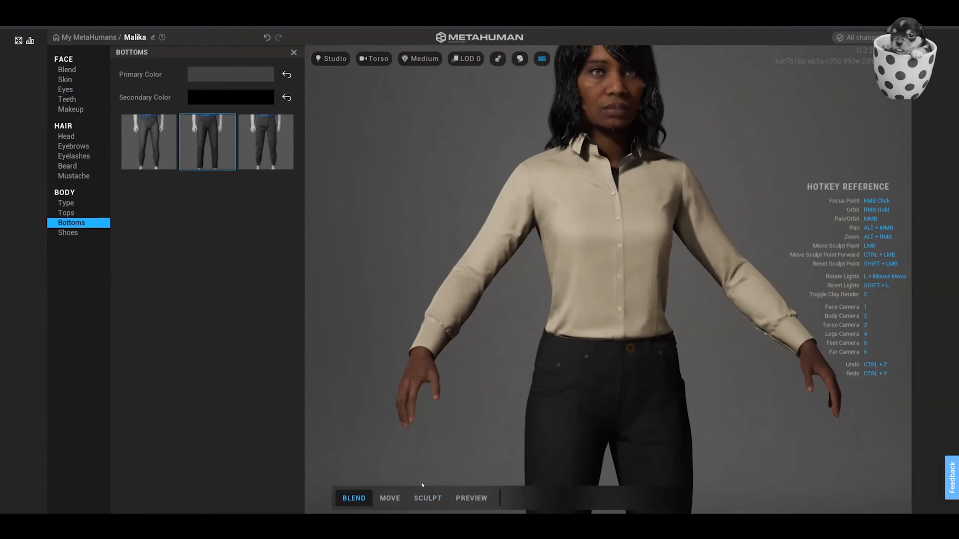
key(1)
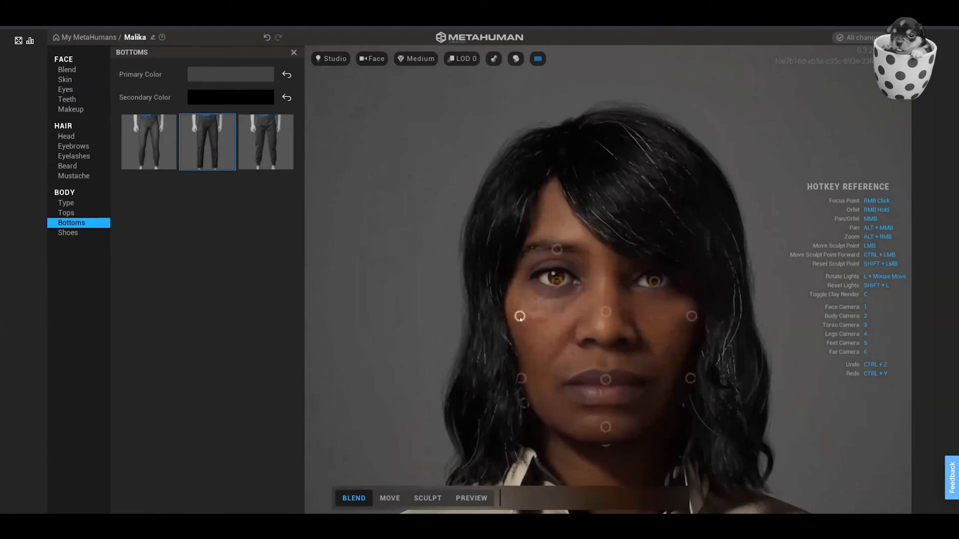
click(607, 312)
click(692, 317)
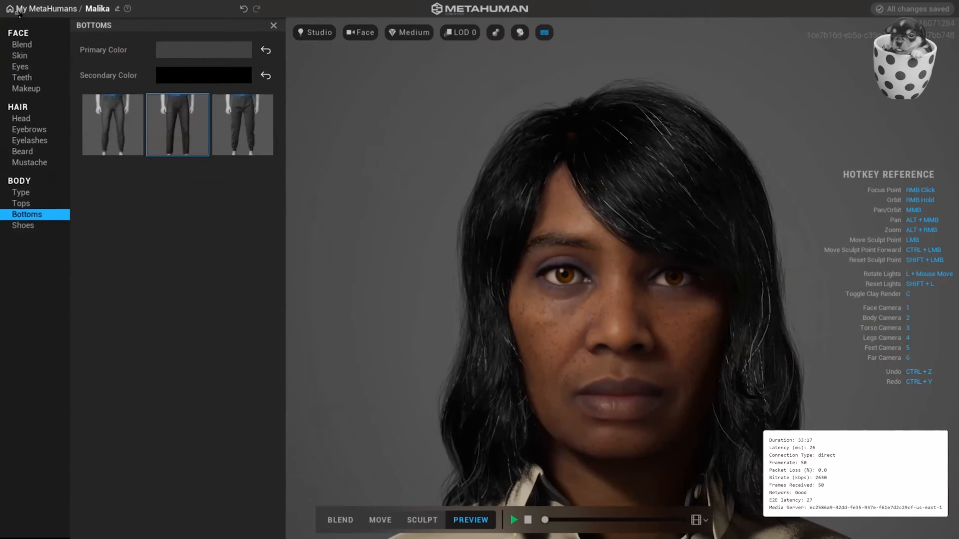
Hide the connection statistics, preview the face in the Indoor, Outdoor and Silhouette environments, and restore Studio.
click(19, 12)
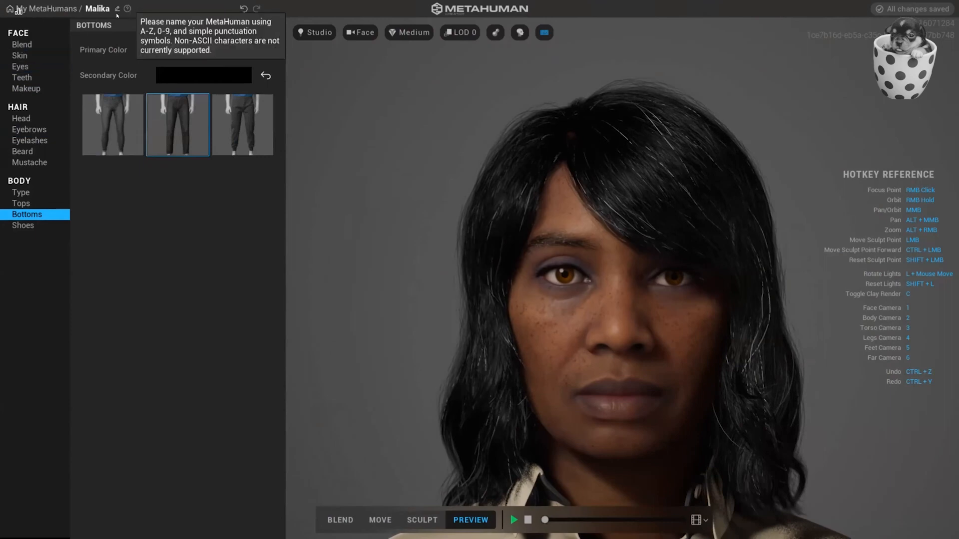
mouse_move(128, 10)
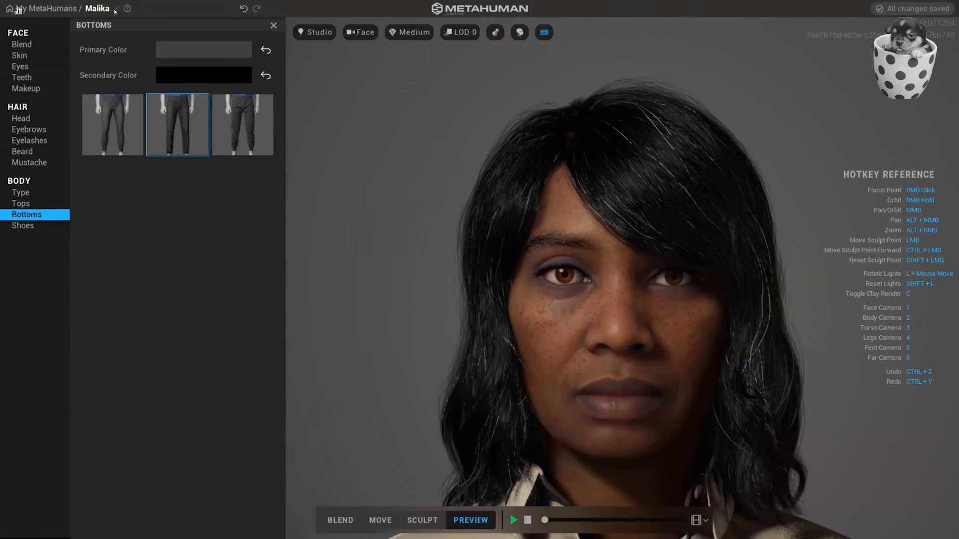
click(319, 33)
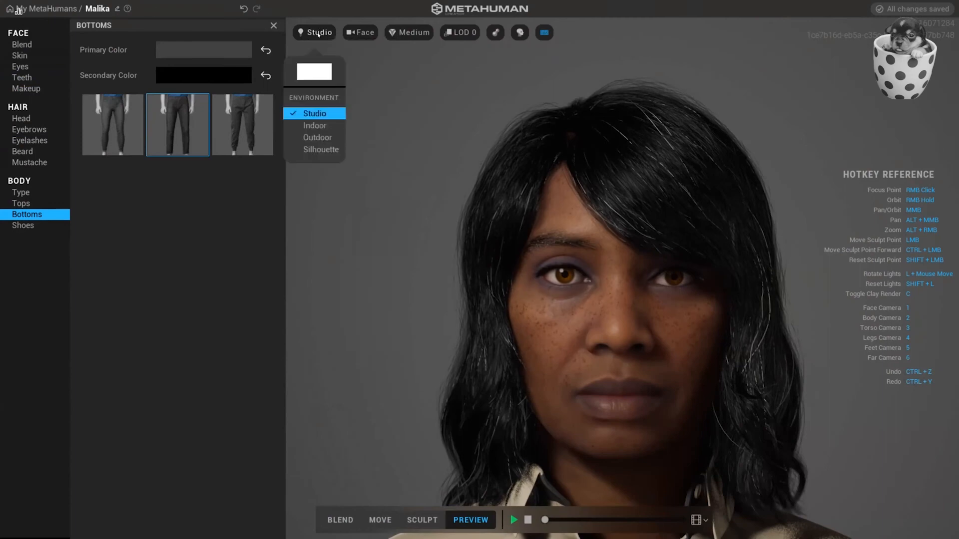
click(312, 126)
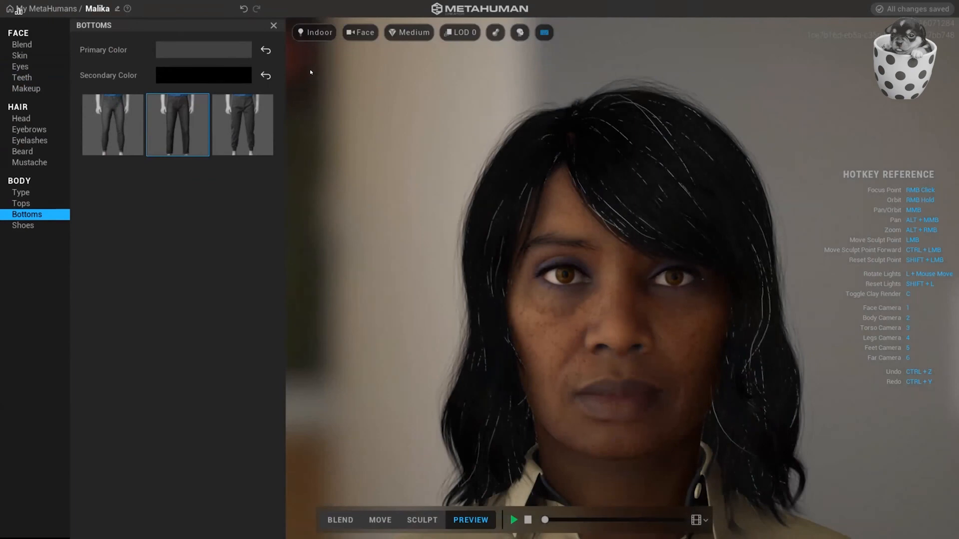
click(315, 34)
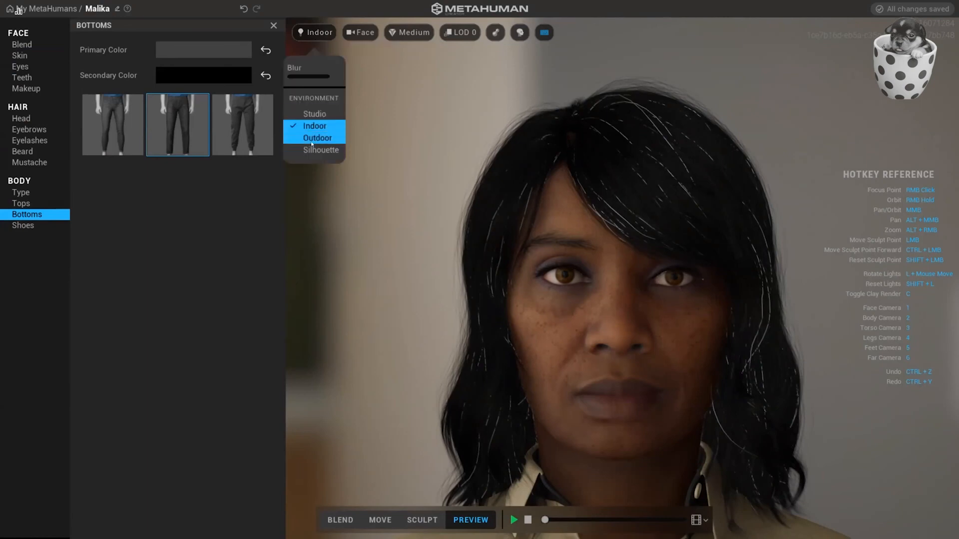
click(312, 140)
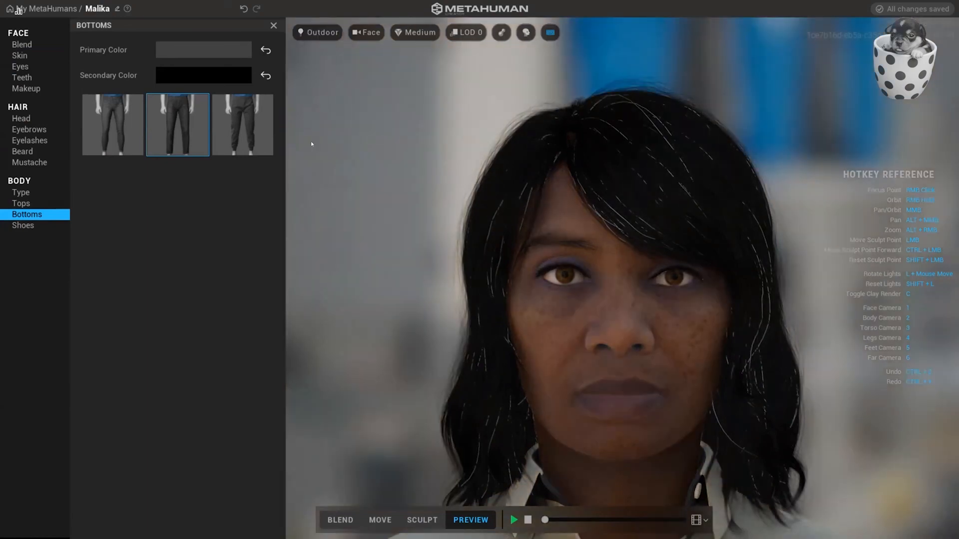
click(322, 33)
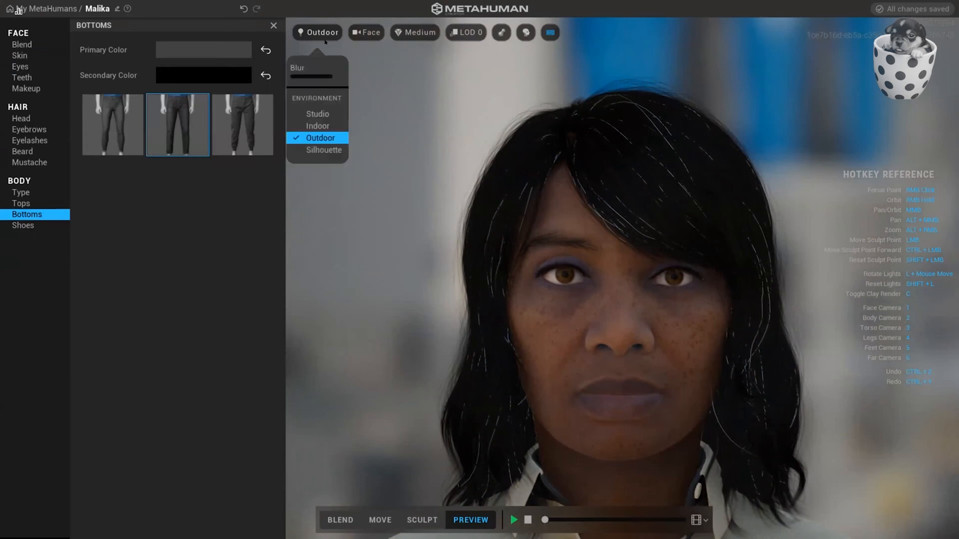
click(314, 151)
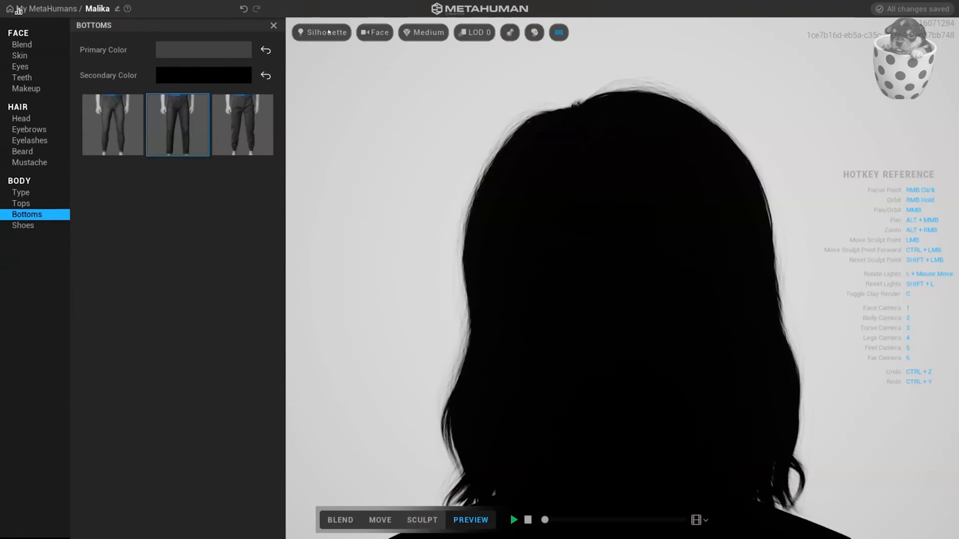
click(328, 32)
click(320, 99)
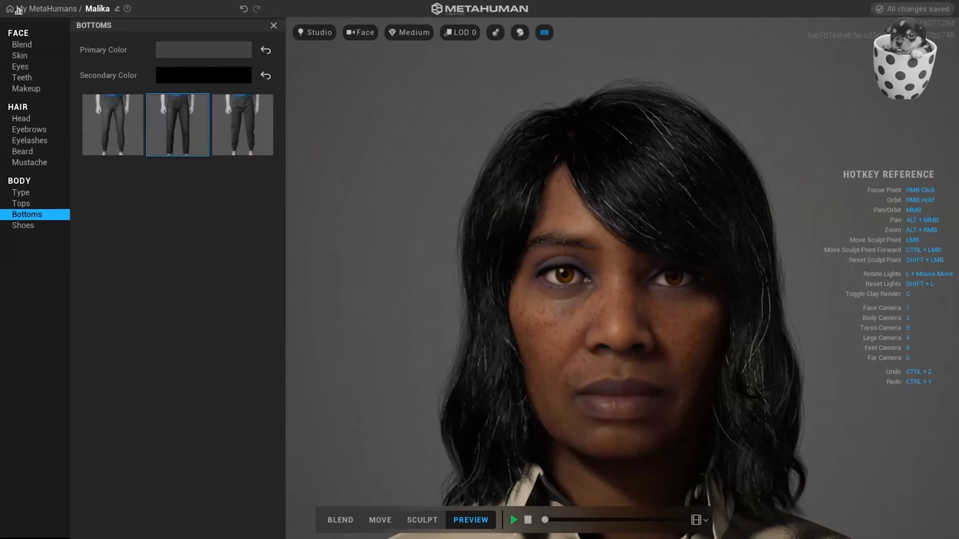
click(118, 9)
mouse_move(132, 12)
text(Margret)
click(121, 10)
text(Nora)
Rename the MetaHuman as Auntie and open the face blend settings.
drag(102, 9, 86, 10)
text(Aunt)
text(ie)
click(24, 45)
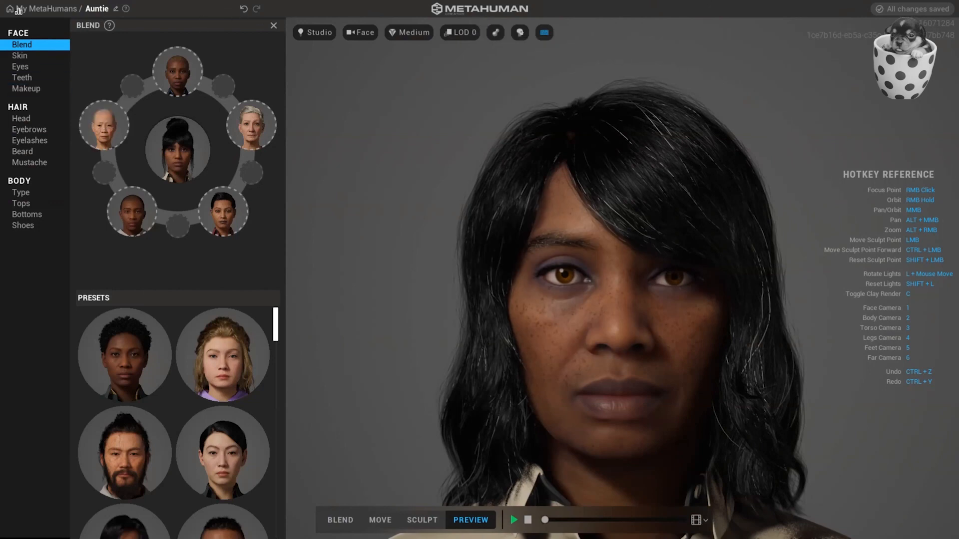
Leave the character editor and return to the saved characters in My MetaHumans.
click(53, 8)
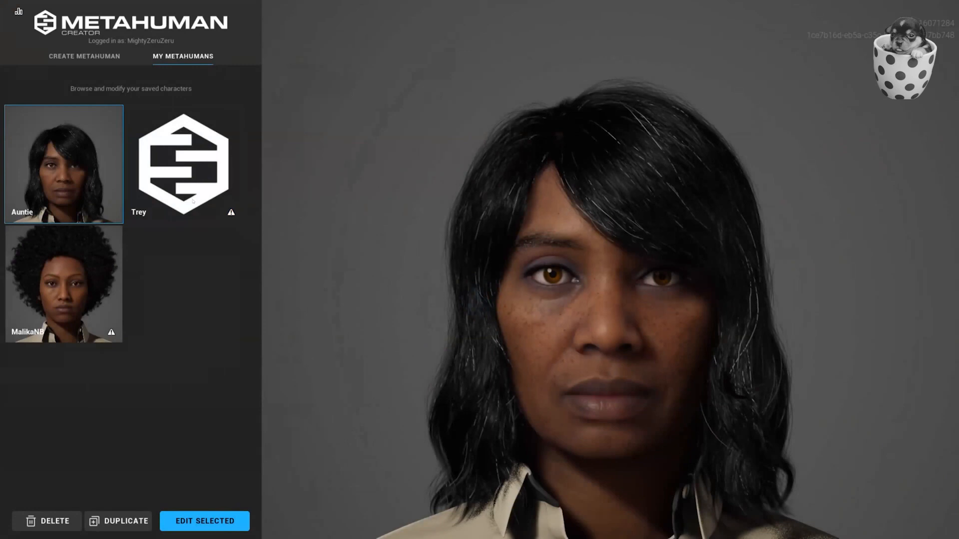
click(193, 170)
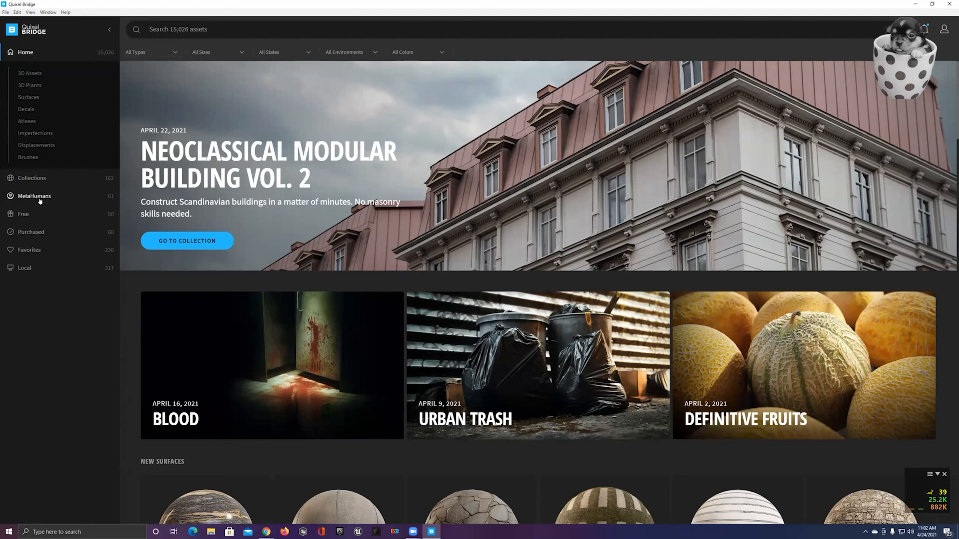
Switch to Quixel Bridge and open the details of Auntie in the My MetaHumans collection.
scroll(231, 340, down, 6)
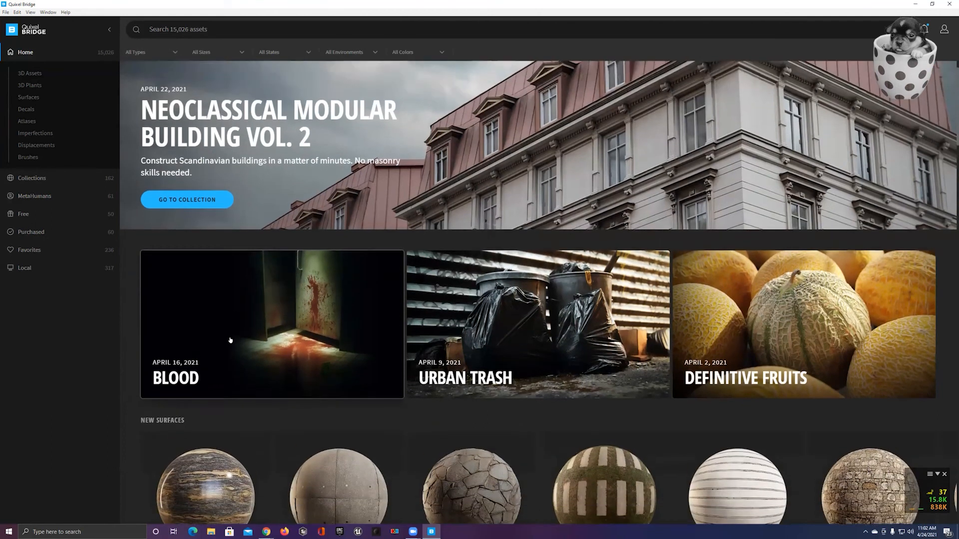
scroll(230, 340, up, 6)
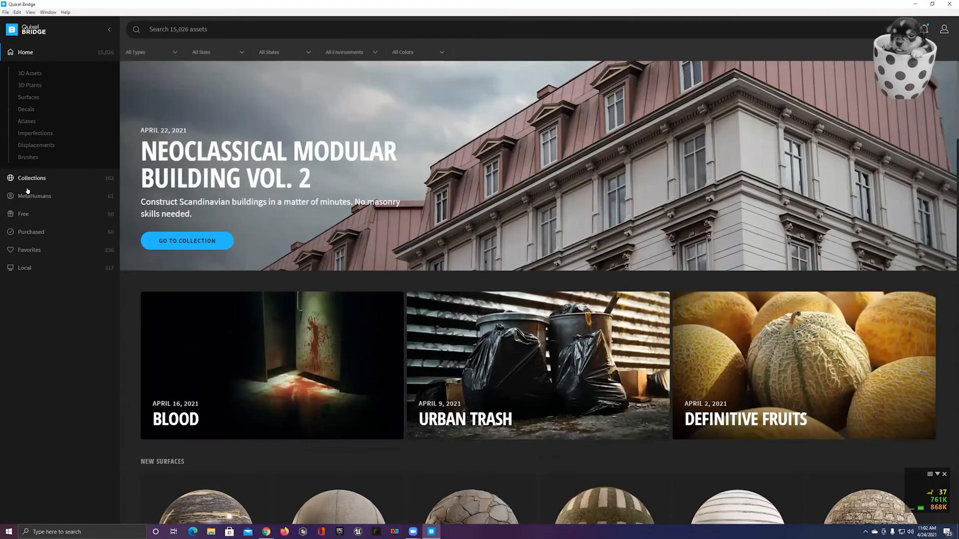
click(27, 193)
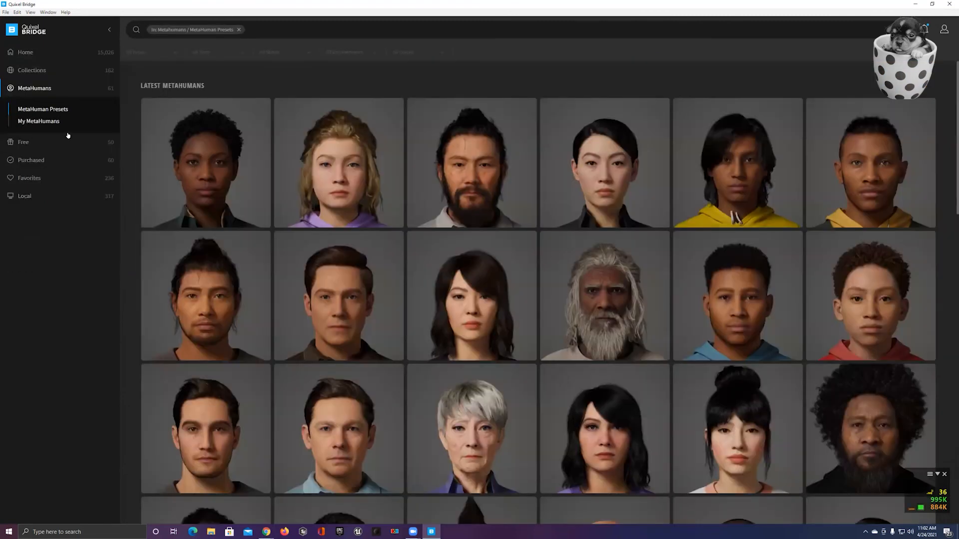
click(39, 121)
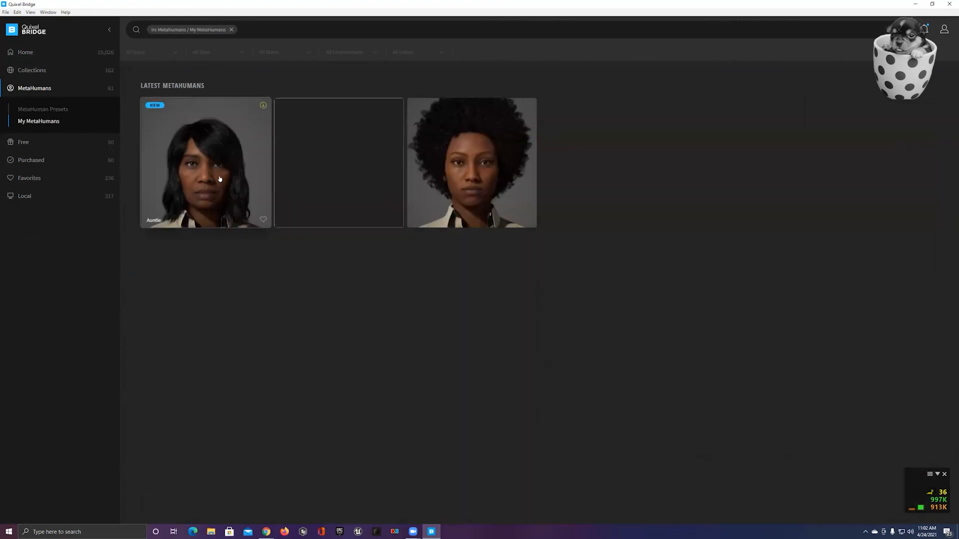
click(220, 179)
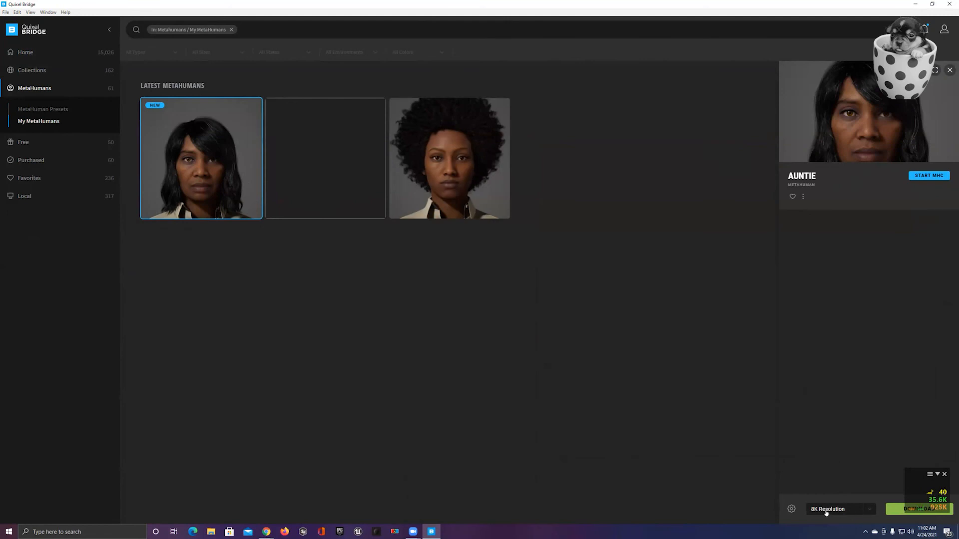
Check the resolution choices, close the monitor overlay covering the download control, and download Auntie at 8K Resolution.
click(870, 512)
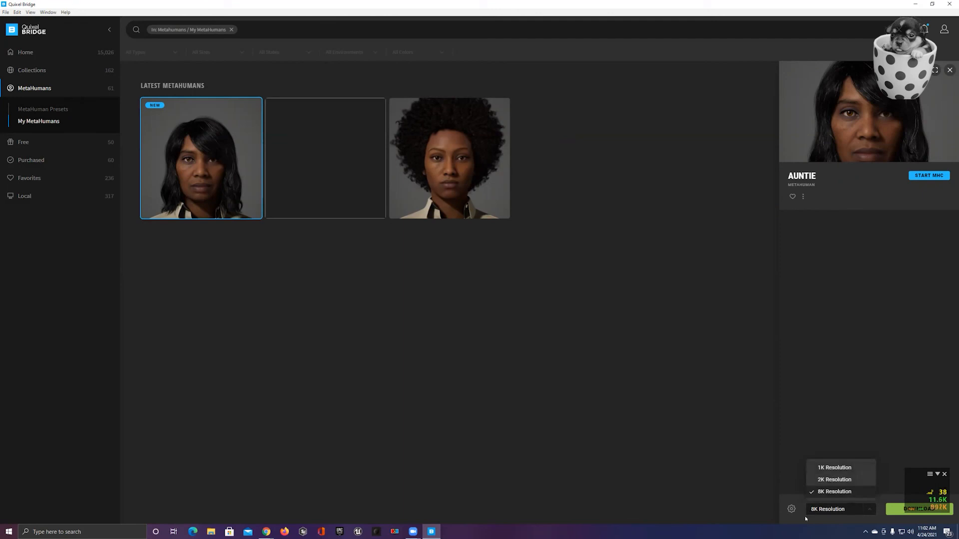
click(945, 475)
click(897, 509)
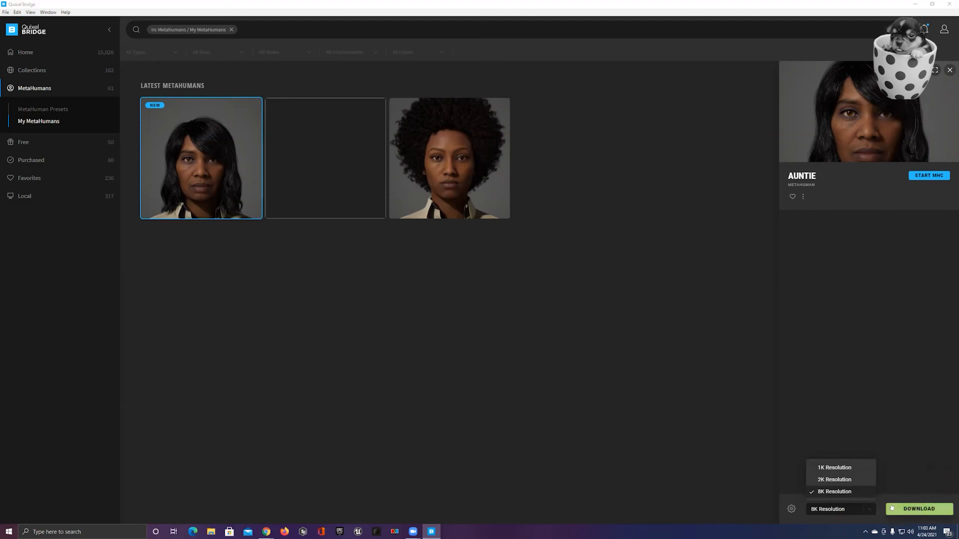
click(897, 509)
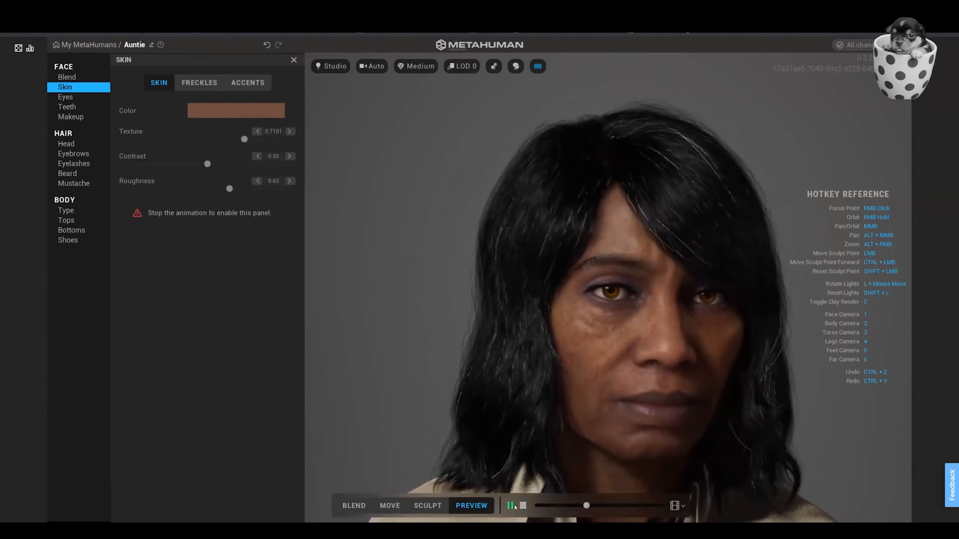
Switch to MetaHuman Creator, stop the preview animation, and set the freckles' density to 0.13, strength to 0.59 and tone shift to 0.59.
click(523, 506)
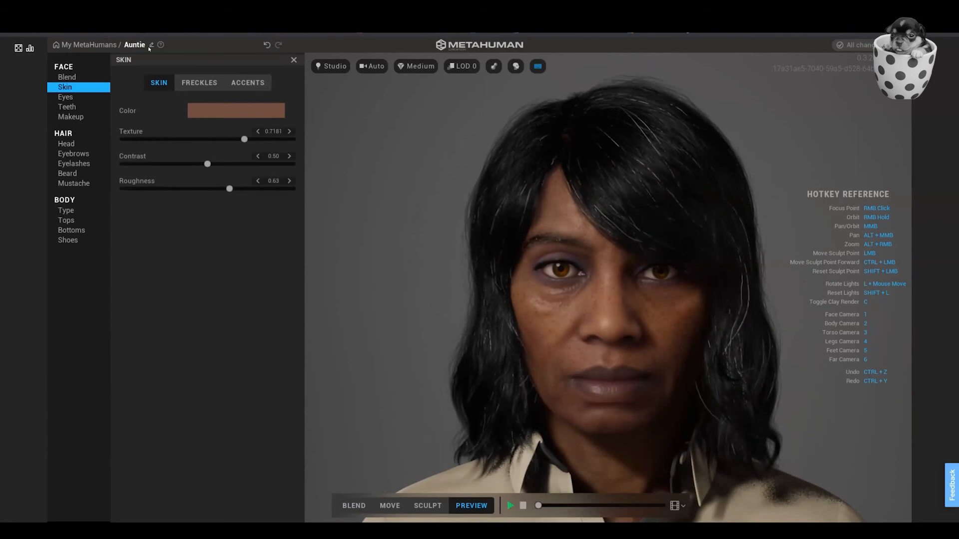
click(191, 83)
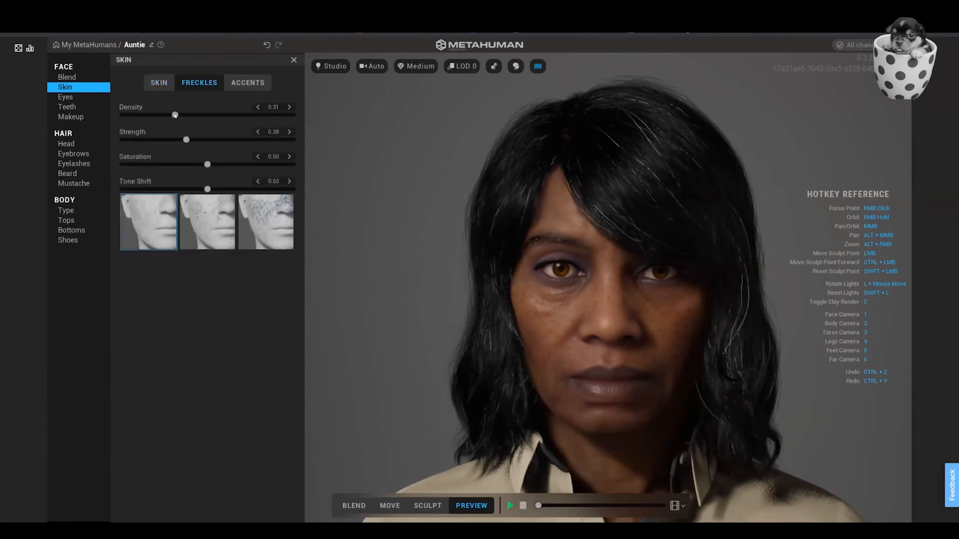
drag(175, 115, 150, 115)
click(237, 142)
drag(219, 189, 310, 201)
drag(151, 189, 223, 192)
mouse_move(145, 116)
mouse_down()
mouse_move(136, 116)
mouse_move(145, 116)
mouse_up()
Set the freckle strength to 0.32, playing and pausing the animation before and after to check the face.
click(510, 506)
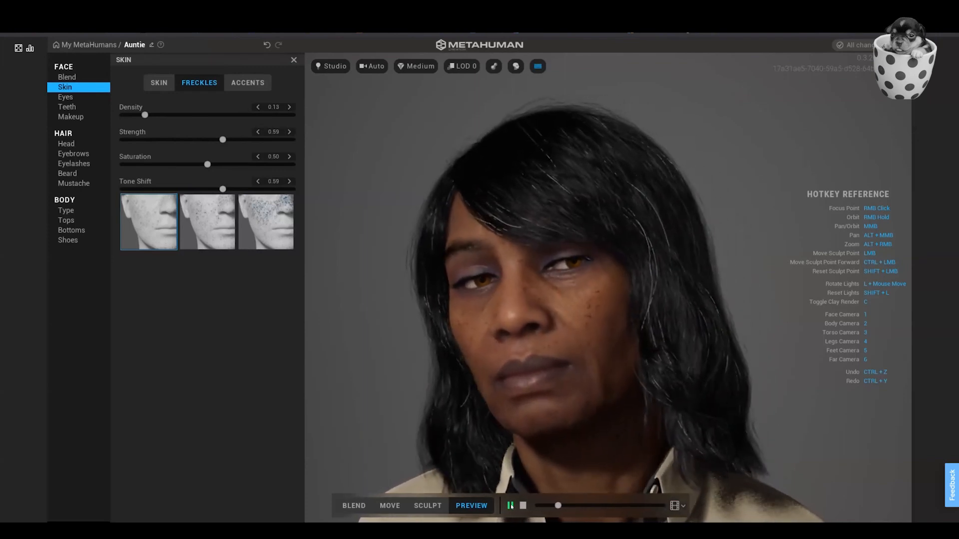
click(510, 506)
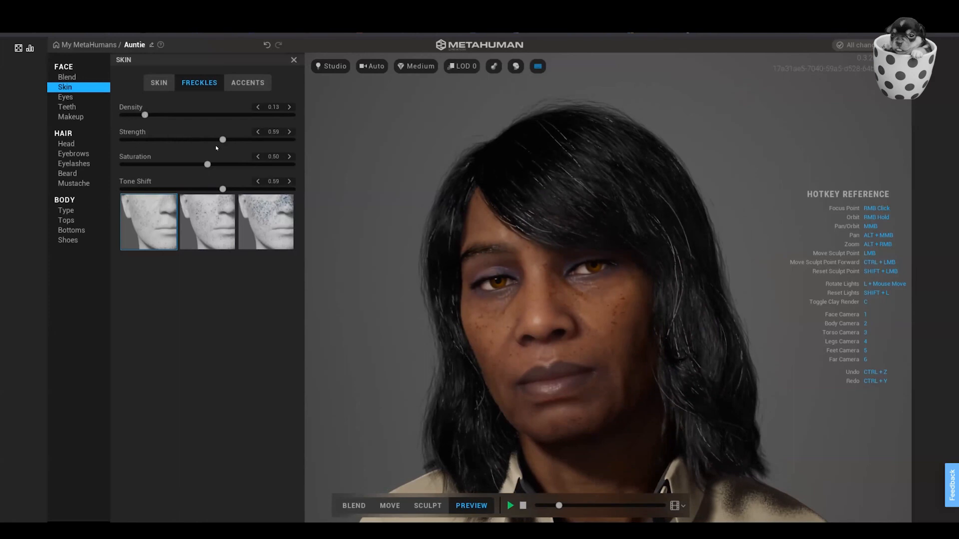
drag(216, 141, 172, 140)
click(510, 506)
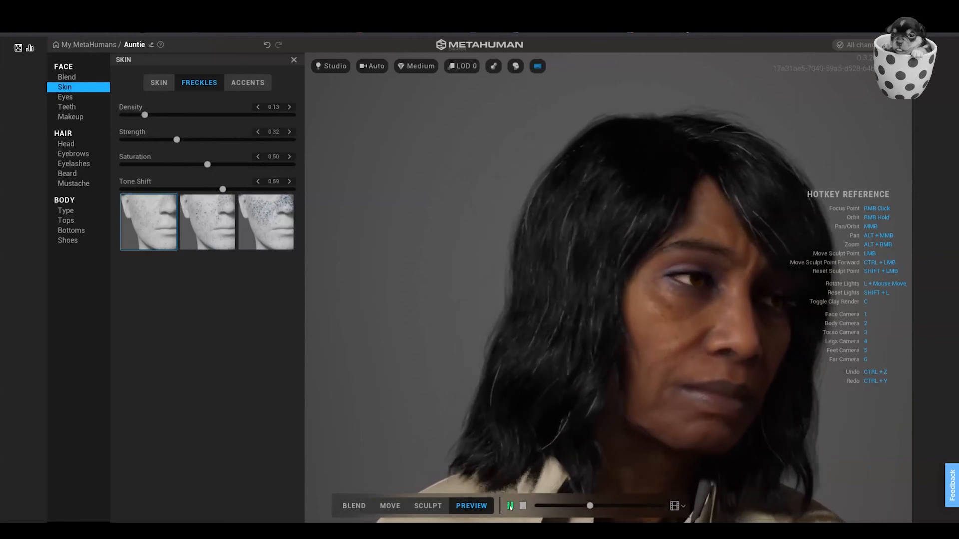
click(510, 507)
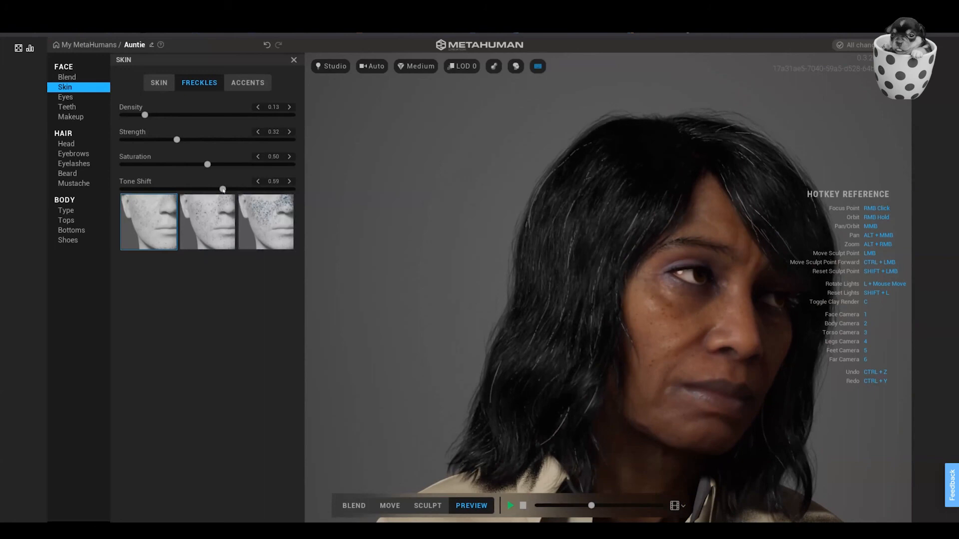
Set the freckle tone shift to 0.62, apply the Face camera and stop the animation.
mouse_move(223, 189)
mouse_down()
mouse_move(294, 189)
mouse_move(109, 187)
mouse_move(291, 189)
mouse_move(230, 200)
mouse_up()
key(1)
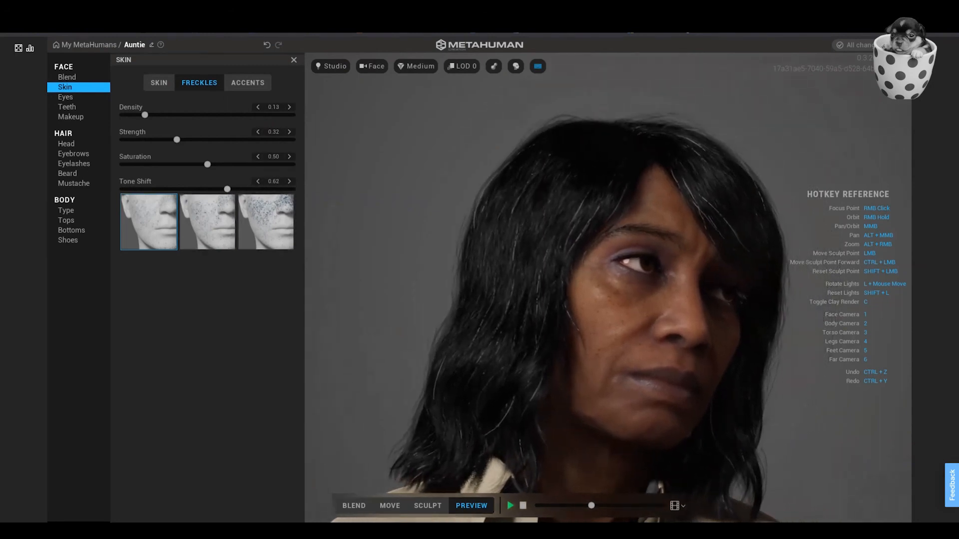
click(523, 505)
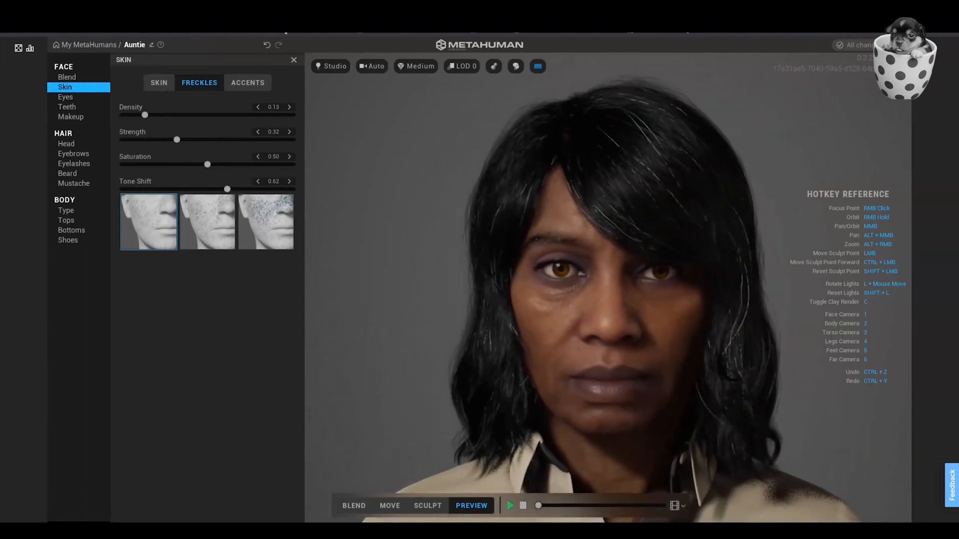
Preview the face in the Indoor and Outdoor environments and restore the Studio environment.
click(331, 65)
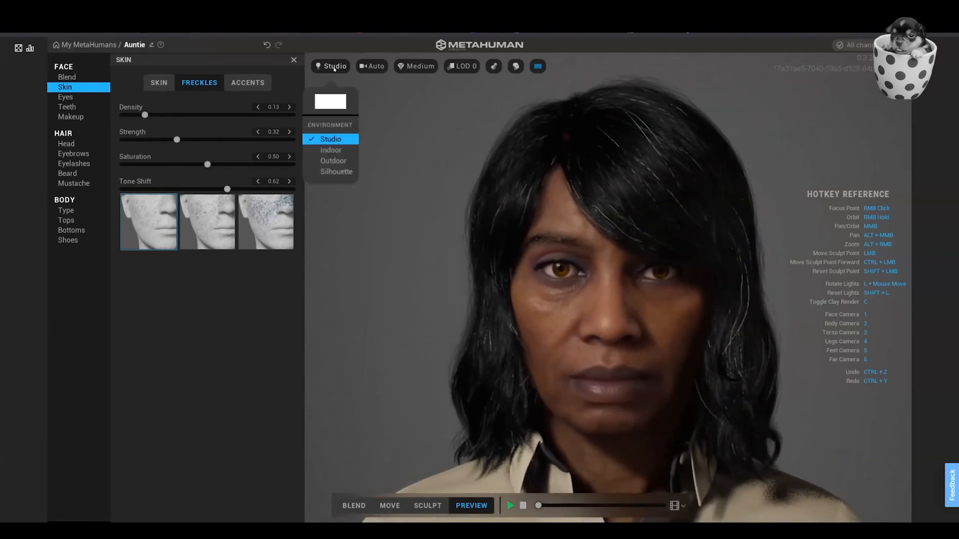
click(330, 150)
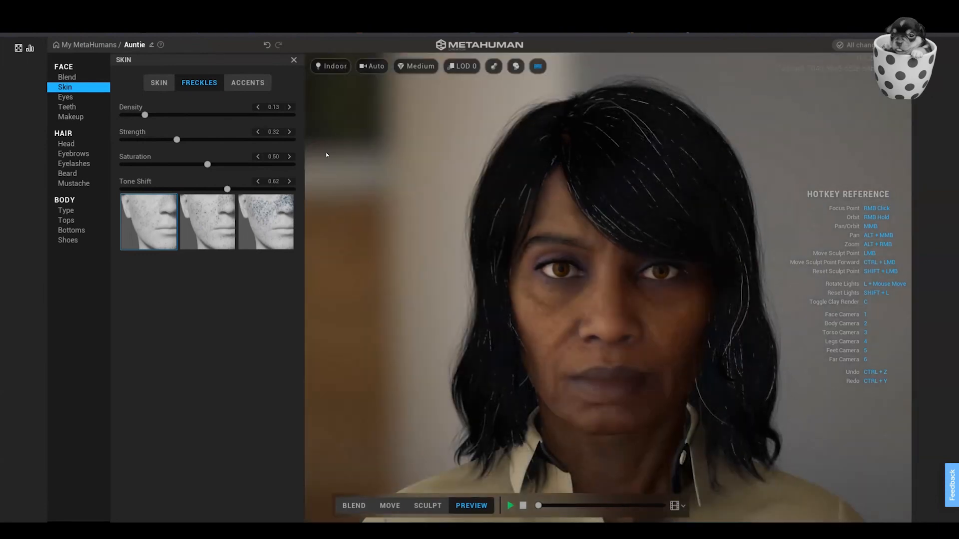
click(334, 66)
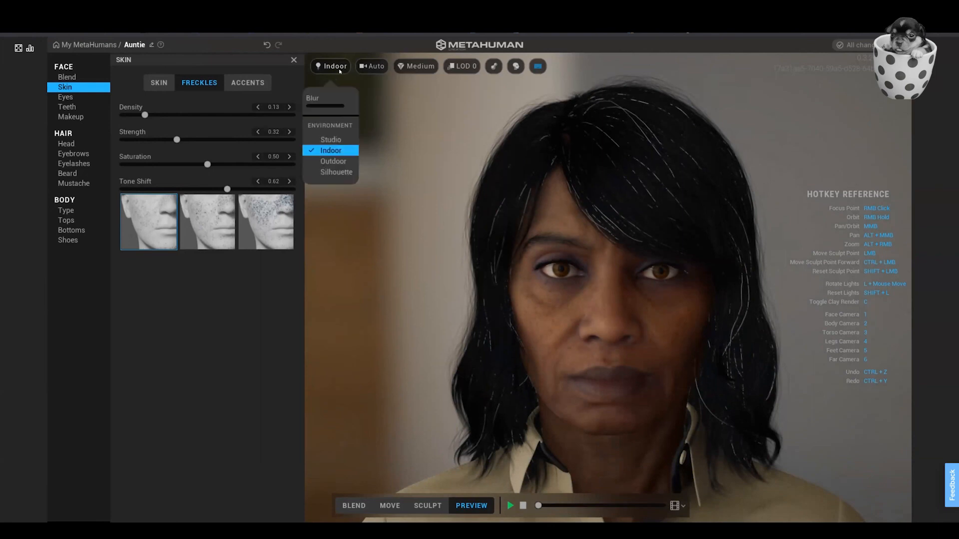
click(333, 161)
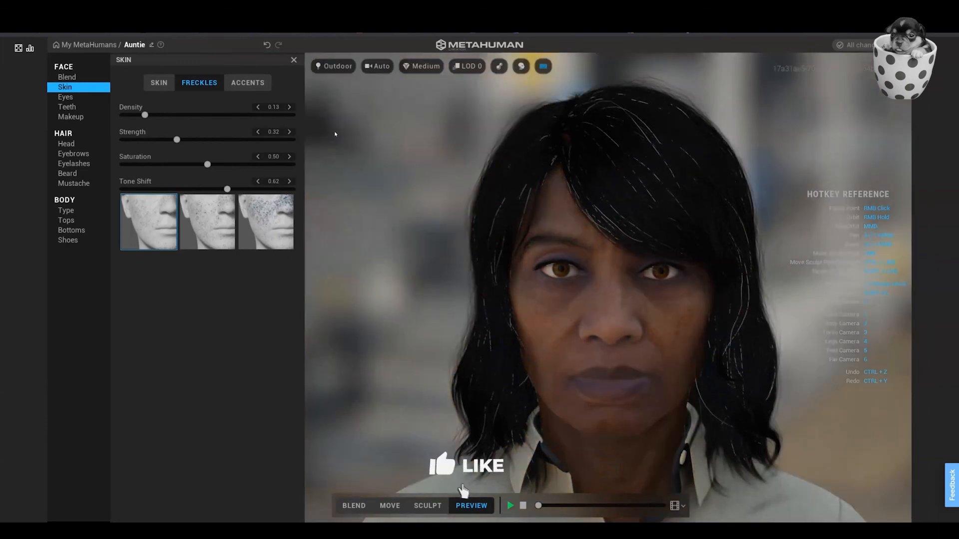
click(337, 69)
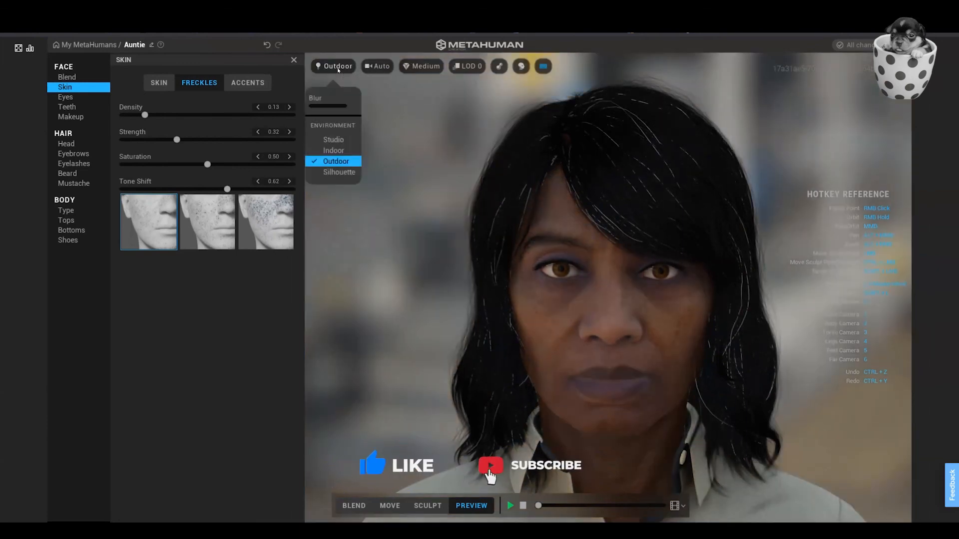
click(334, 140)
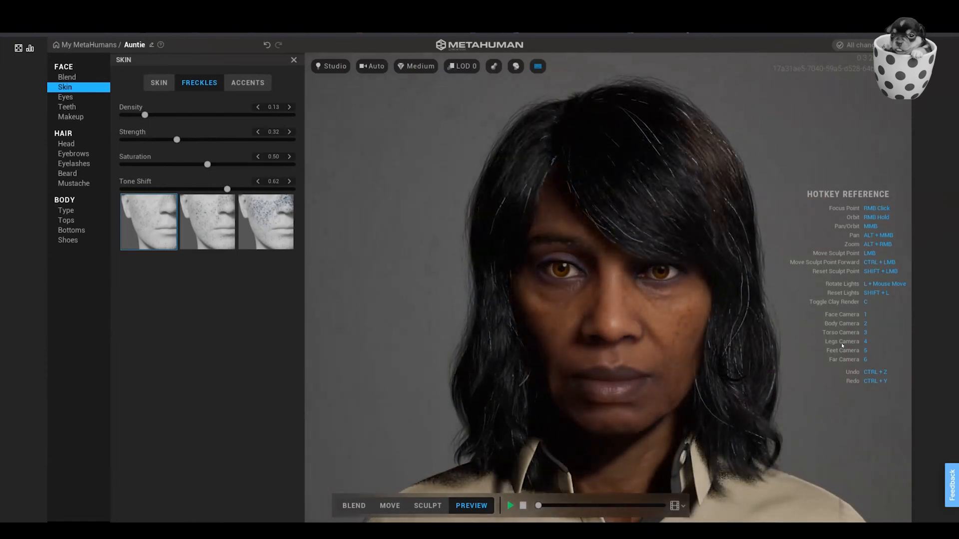
Rotate the studio lights around the head to examine the face under different lighting directions.
key(l)
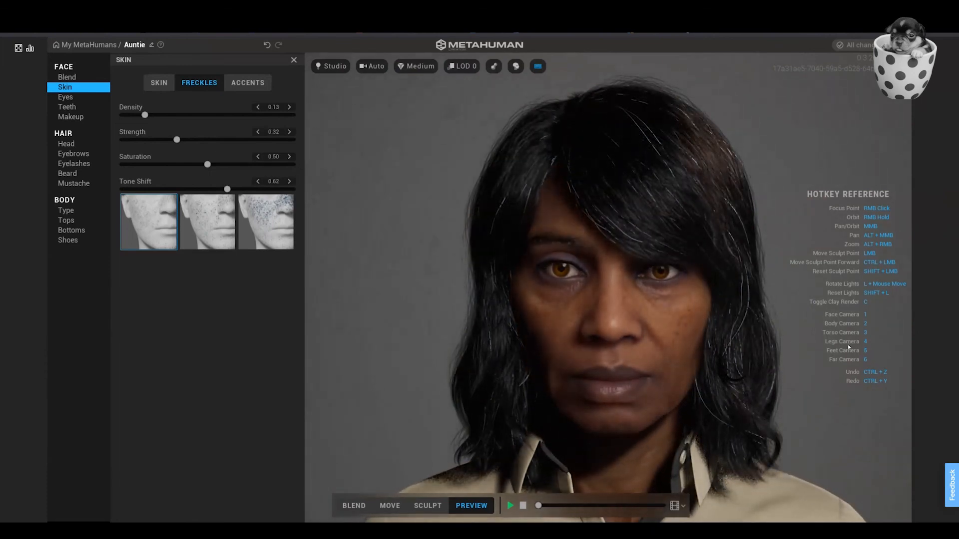
key(l)
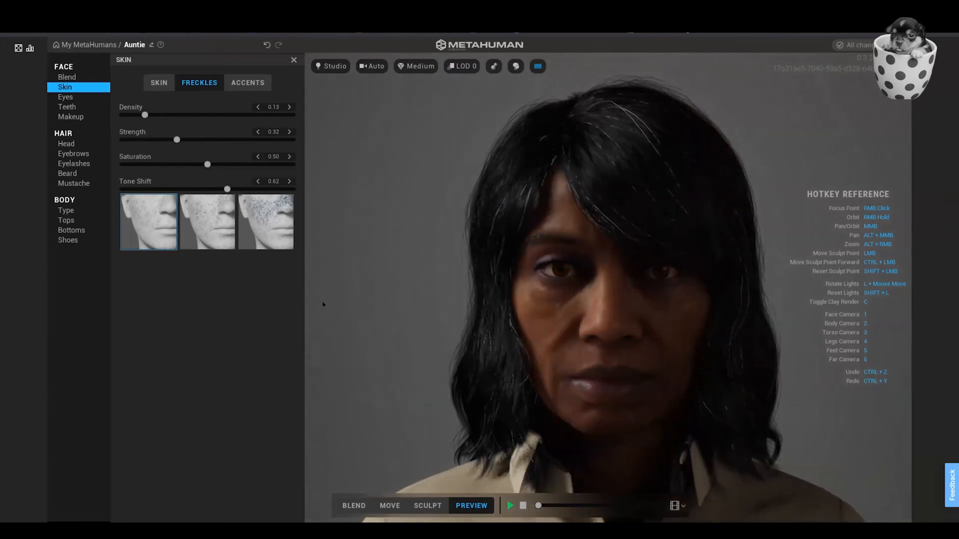
key(l)
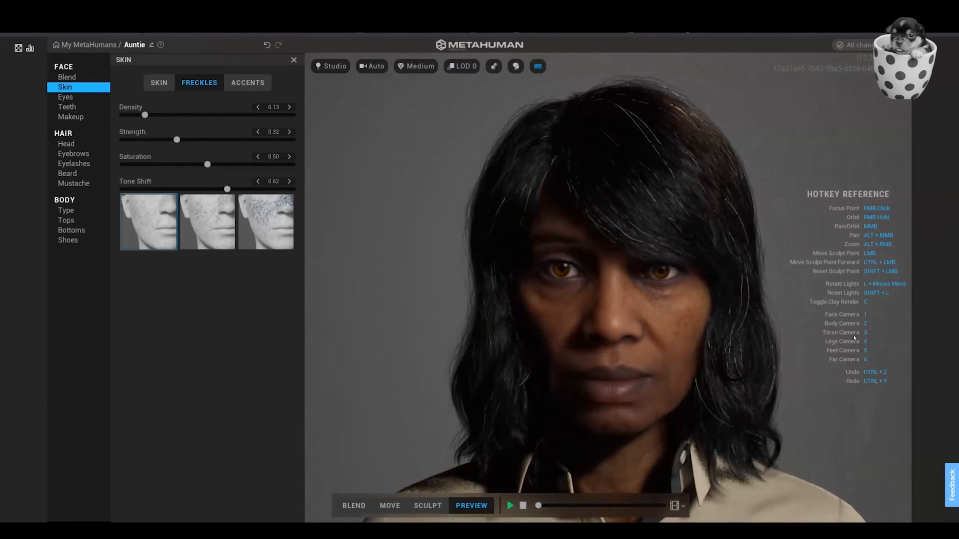
key(l)
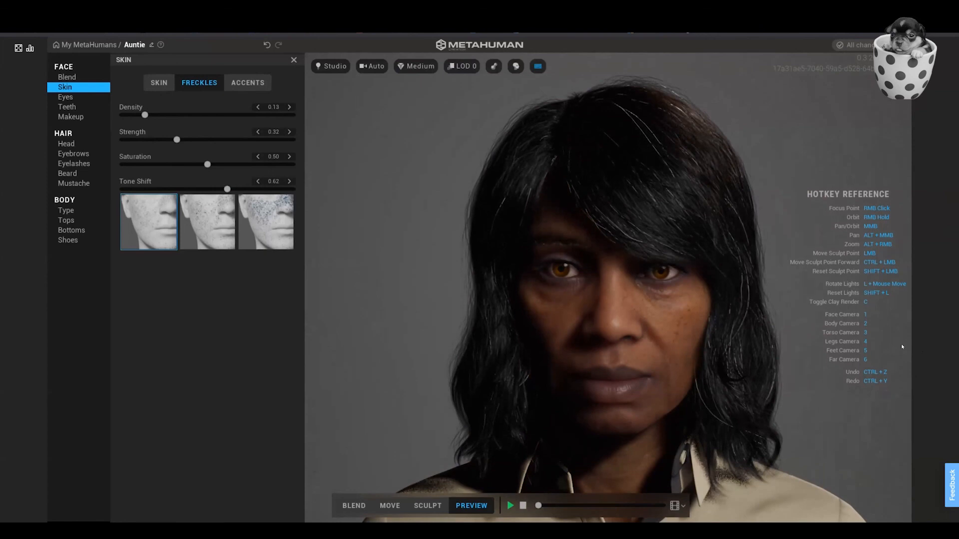
key(l)
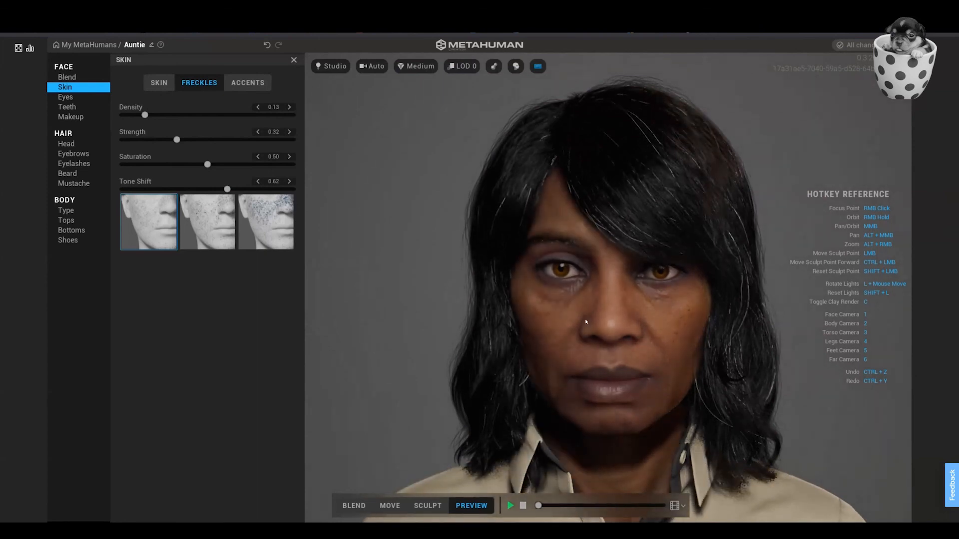
key(l)
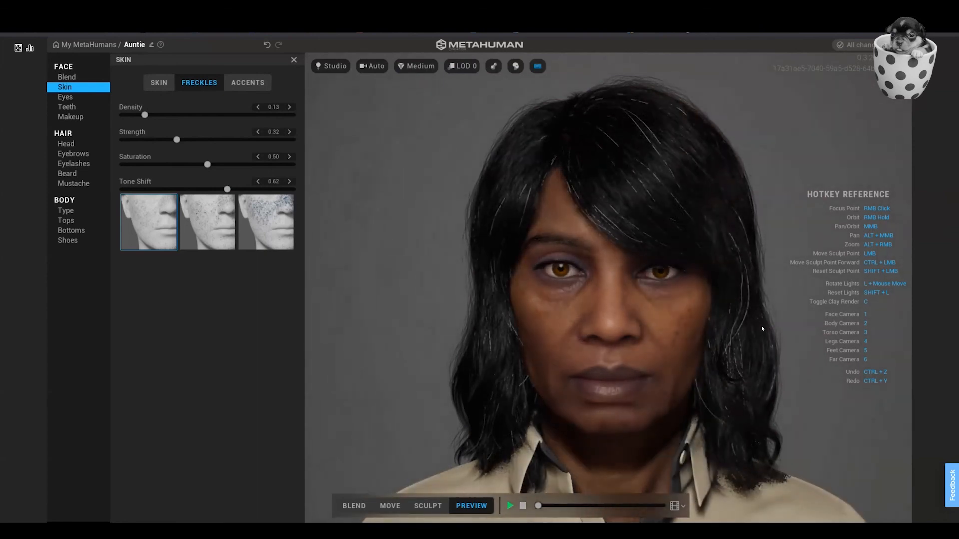
key(l)
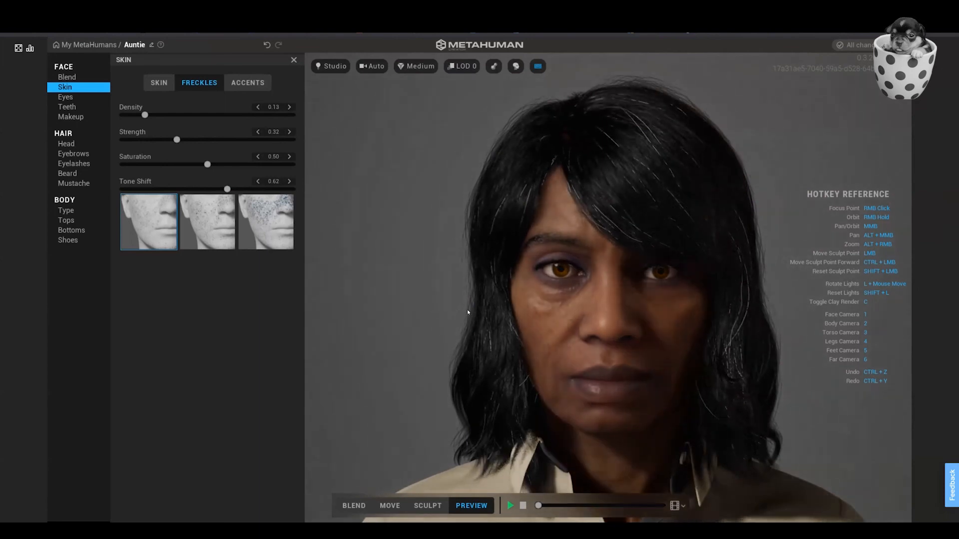
key(l)
key(l)
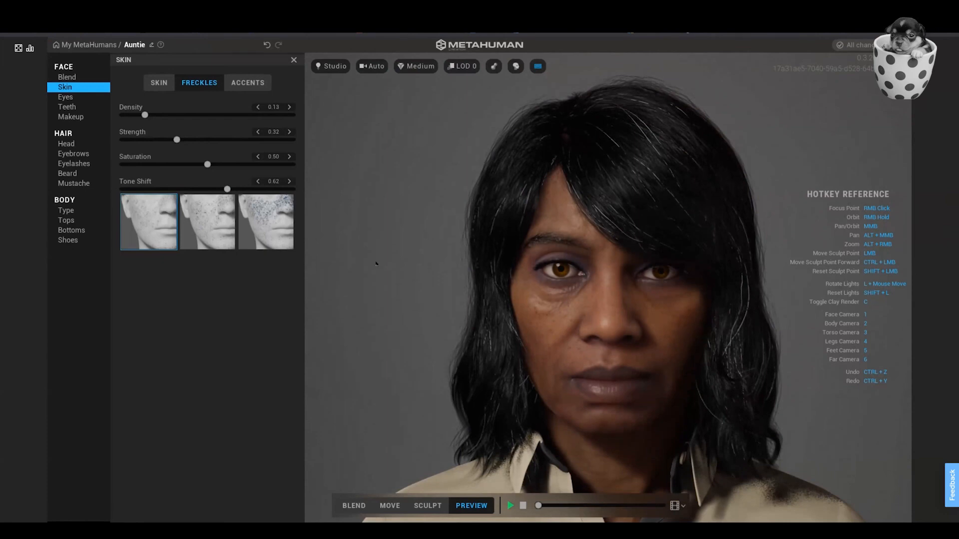
Rename the MetaHuman as OldAuntie and return to My MetaHumans.
click(145, 47)
text(OldAuntie)
click(94, 44)
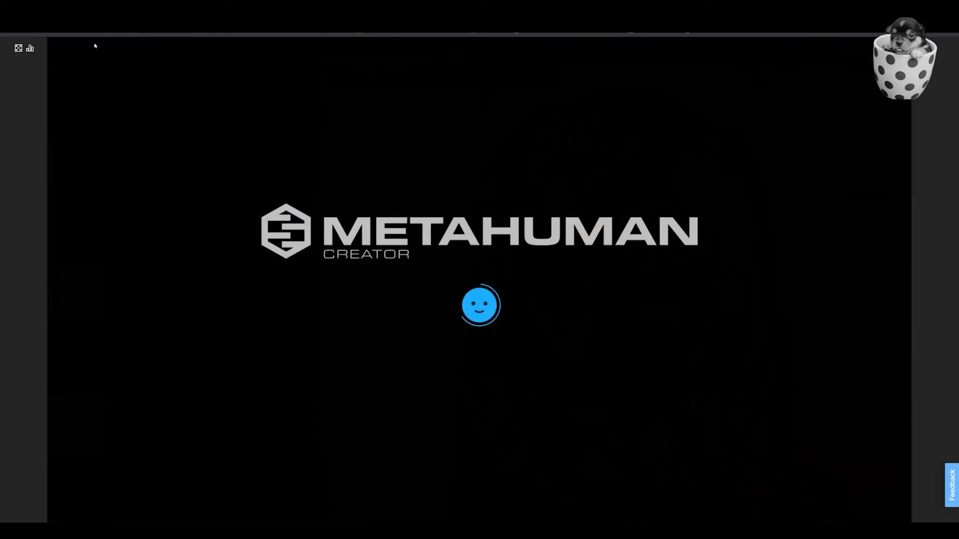